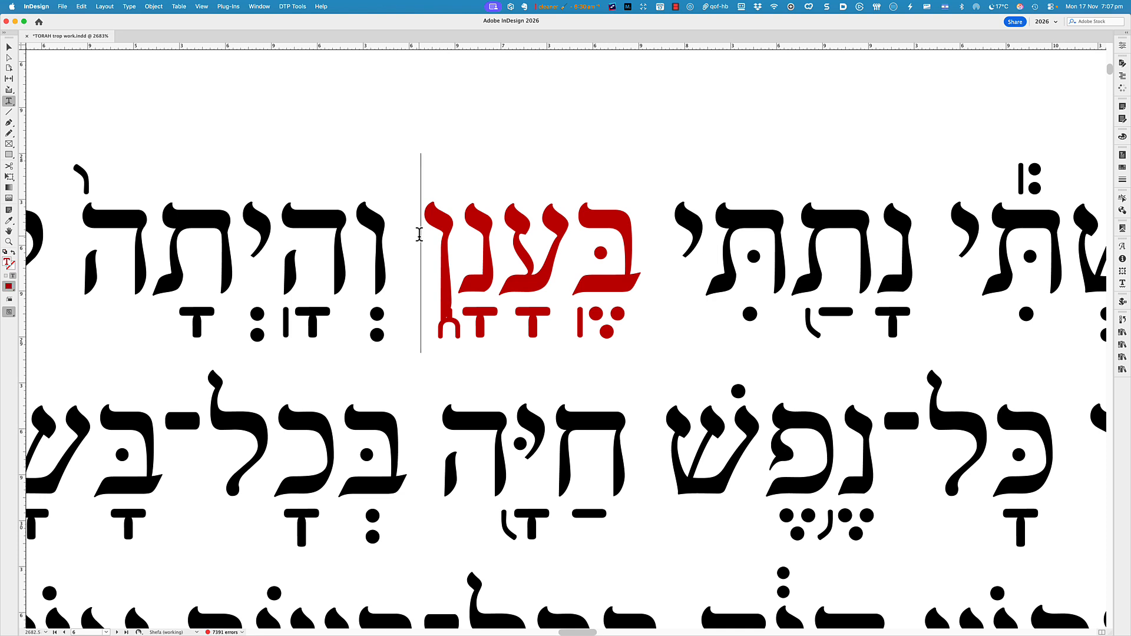
# Step: Step through the characters between the nun and final nun of the red word to locate the etnahta mark
pyautogui.press('Right')
pyautogui.hotkey('shift', 'Right')
pyautogui.click(419, 234)
pyautogui.press('Right')
pyautogui.hotkey('shift', 'Right')
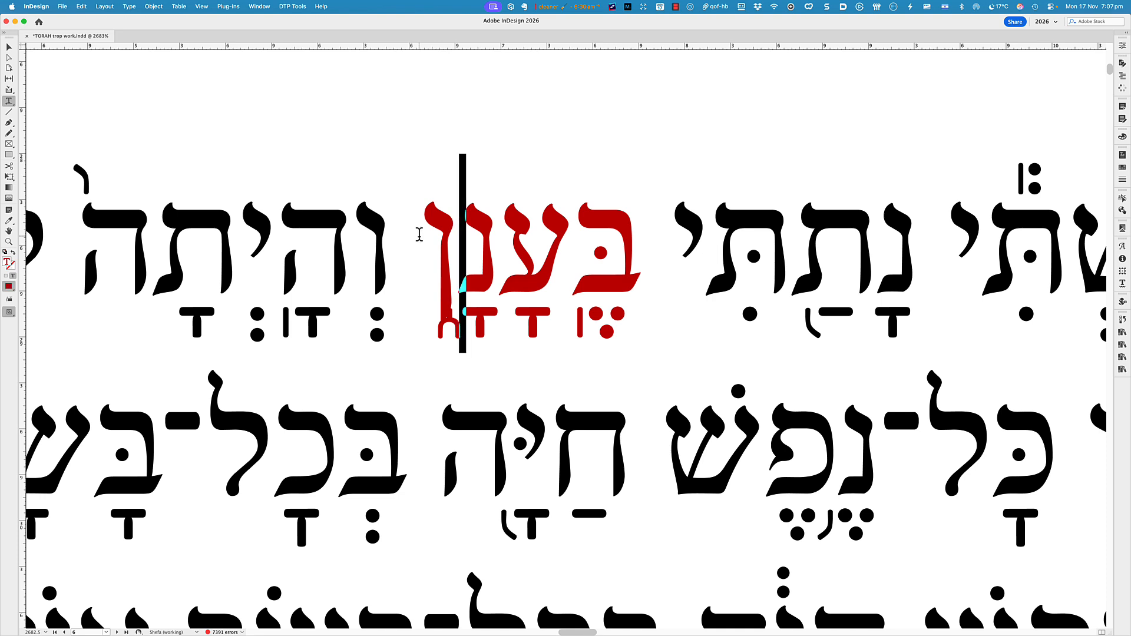
pyautogui.press('Left')
pyautogui.press('Right')
pyautogui.hotkey('shift', 'Right')
pyautogui.hotkey('shift', 'Left')
pyautogui.hotkey('shift', 'Left')
pyautogui.press('Left')
pyautogui.press('Left')
pyautogui.press('Right')
pyautogui.hotkey('shift', 'Right')
pyautogui.press('Left')
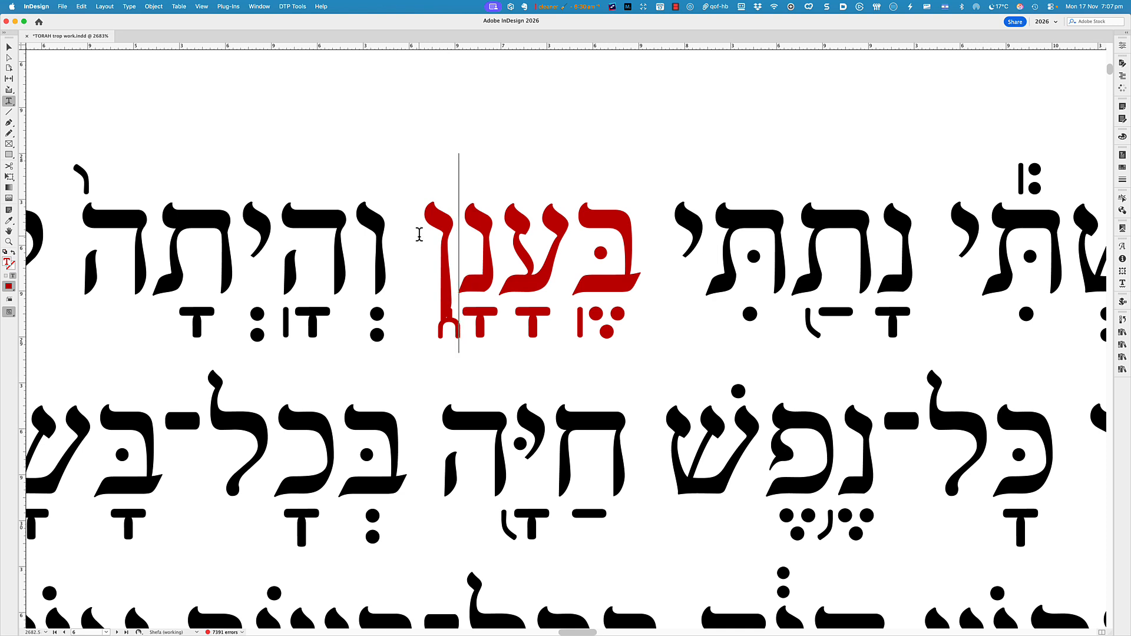
# Step: Capture a screenshot of the red word, including the etnahta overlapping its final nun
pyautogui.press('Down')
pyautogui.middleClick(445, 217)
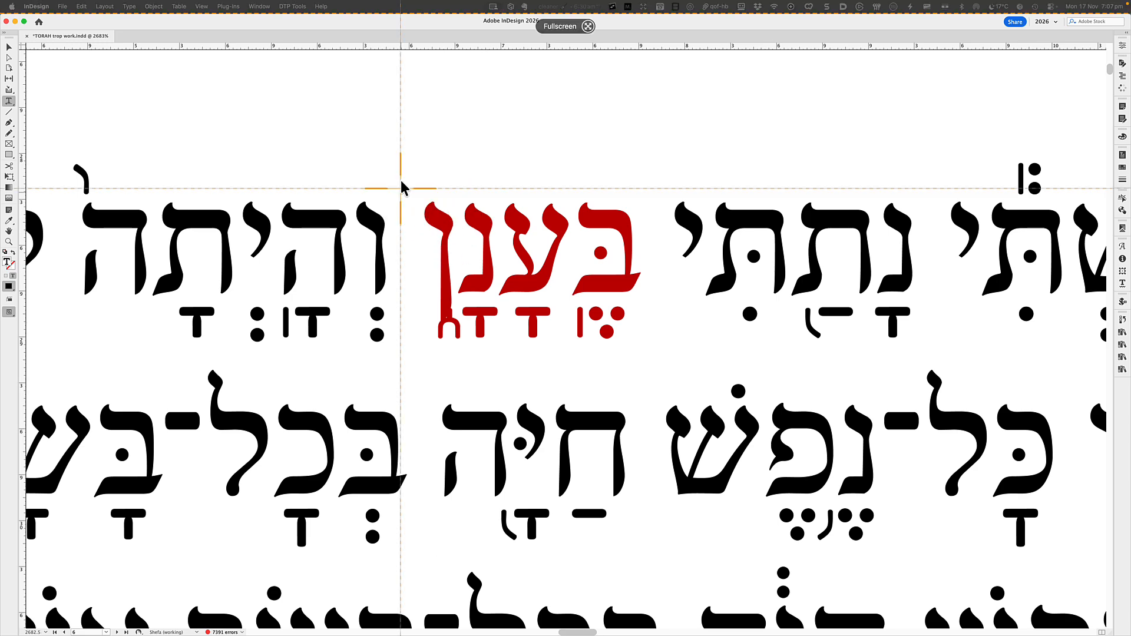
pyautogui.moveTo(402, 178); pyautogui.dragTo(705, 368)
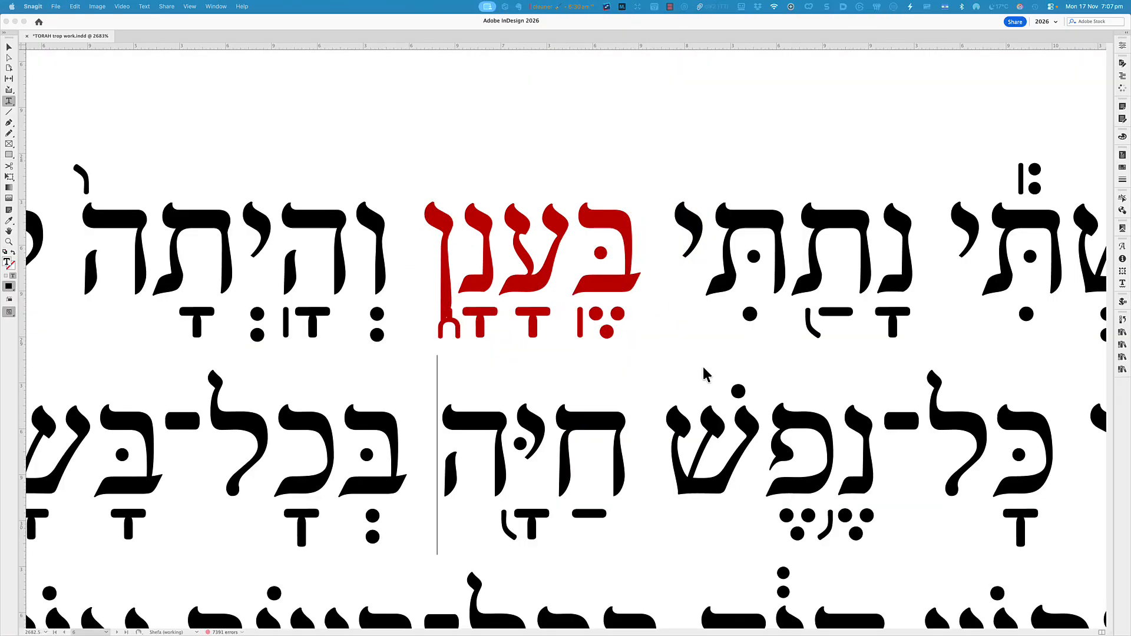
# Step: Try lowering the red word's etnahta with baseline shift and kerning it towards the nun, then reset the word
pyautogui.click(456, 271)
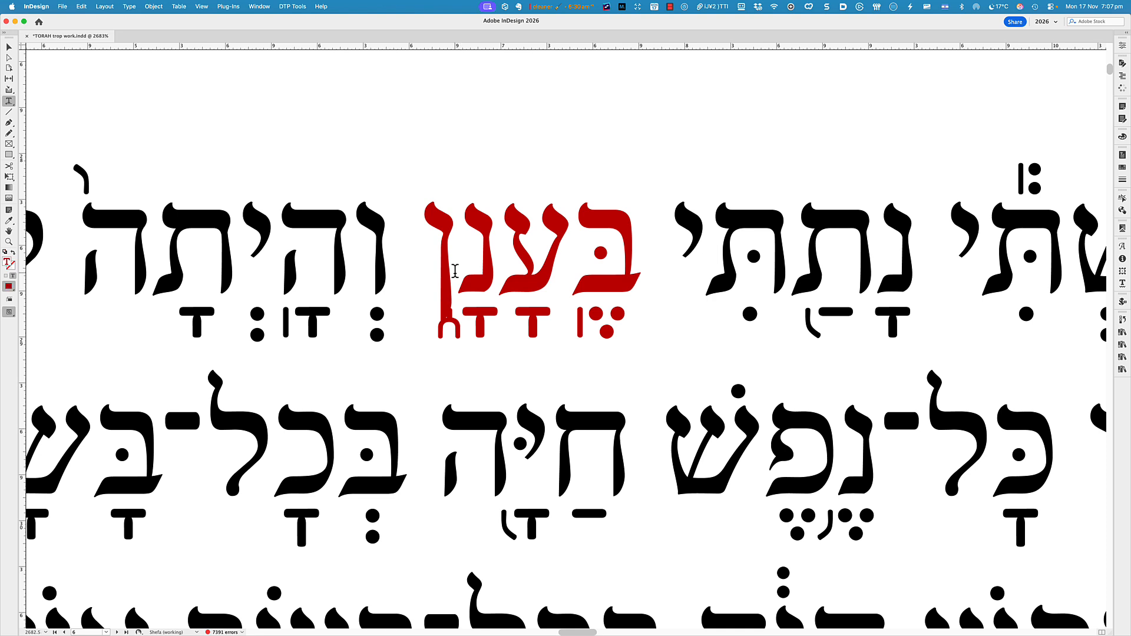
pyautogui.hotkey('shift', 'Right')
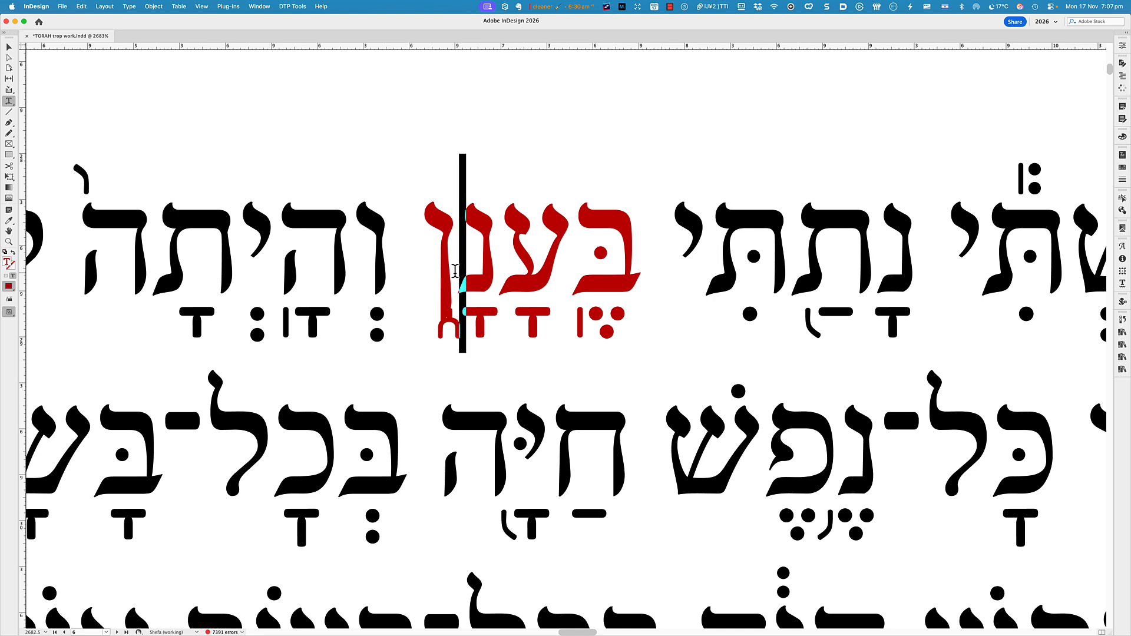
pyautogui.hotkey('alt', 'shift', 'Down')
pyautogui.hotkey('alt', 'shift', 'Down')
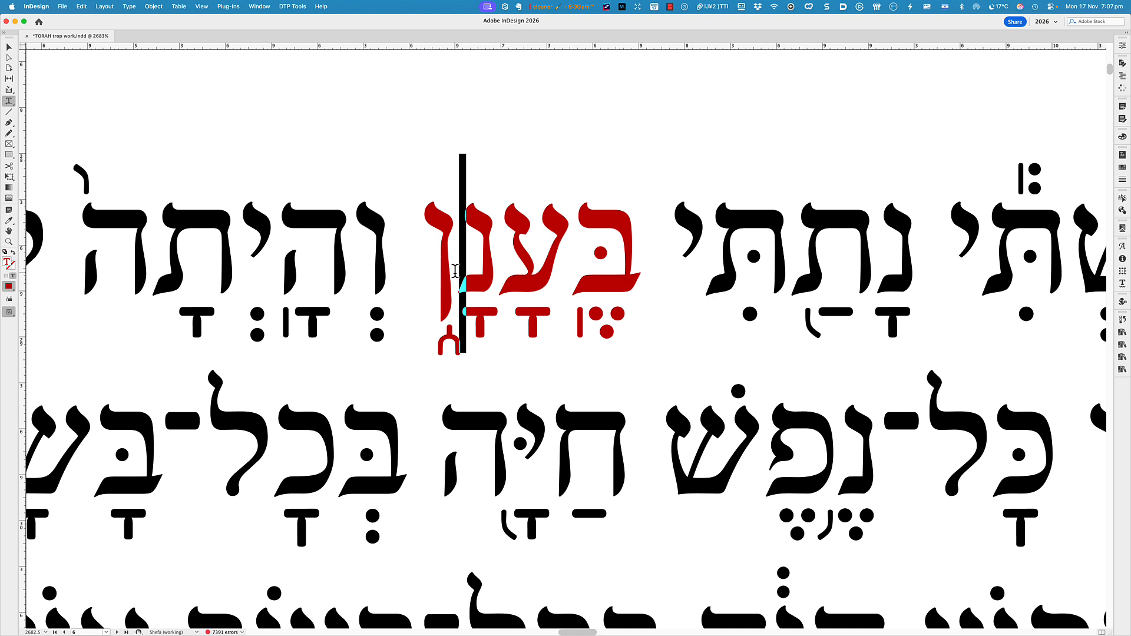
pyautogui.hotkey('alt', 'Right')
pyautogui.press('Left')
pyautogui.press('Left')
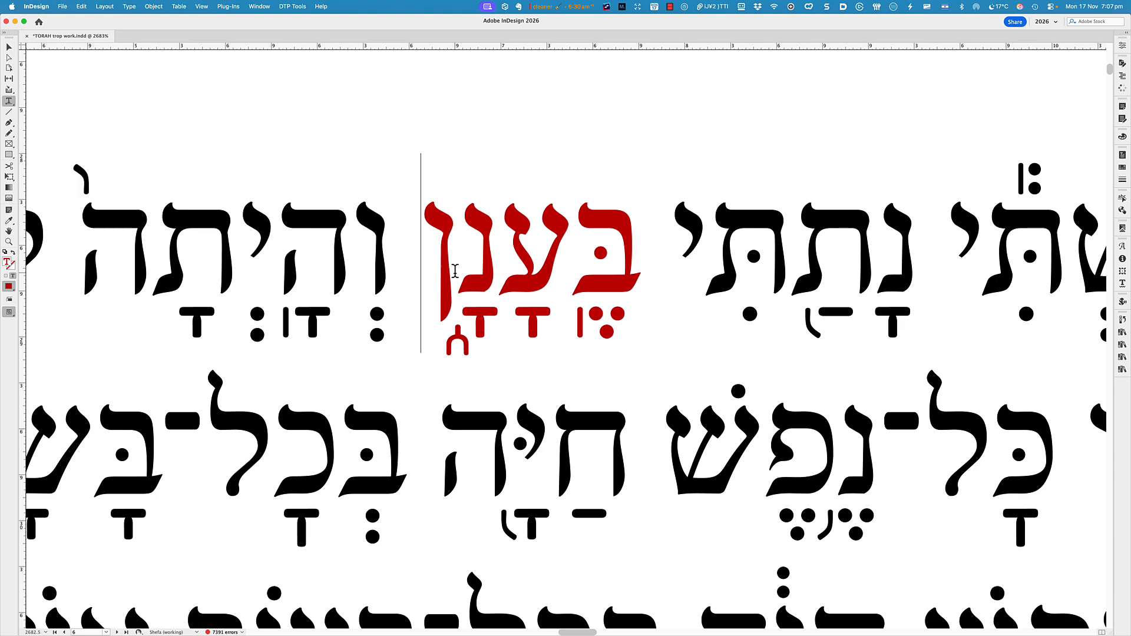
pyautogui.doubleClick(513, 285)
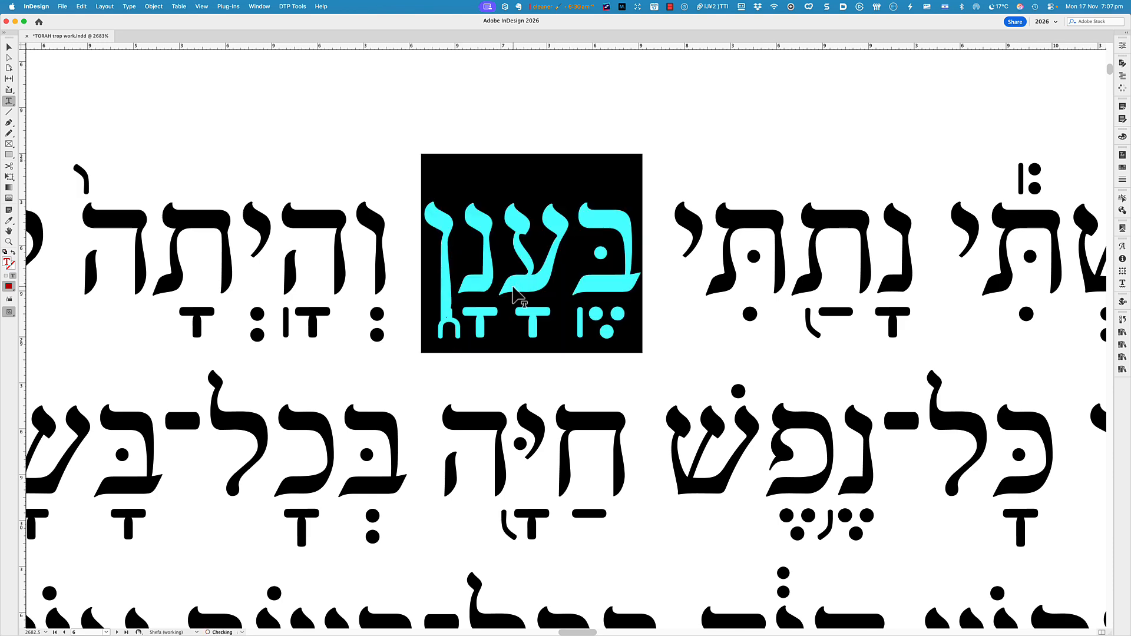
pyautogui.click(499, 279)
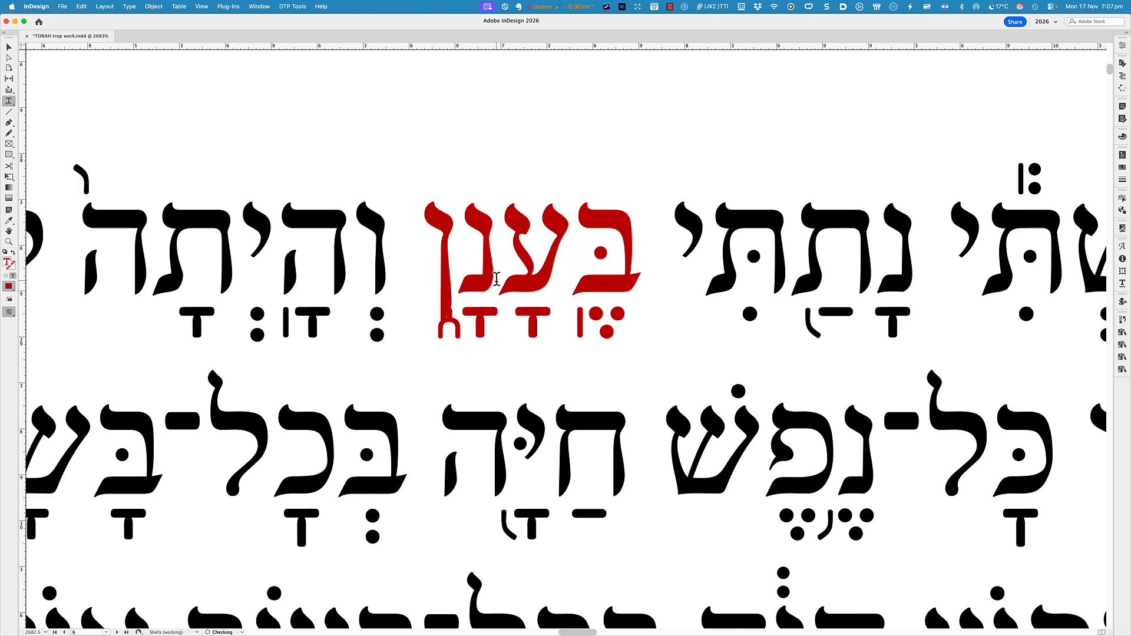
# Step: Switch to Glyphs, show the etnahta substitutions in the ccmp feature code, and clear the qof-hb search
pyautogui.press('super+Tab')
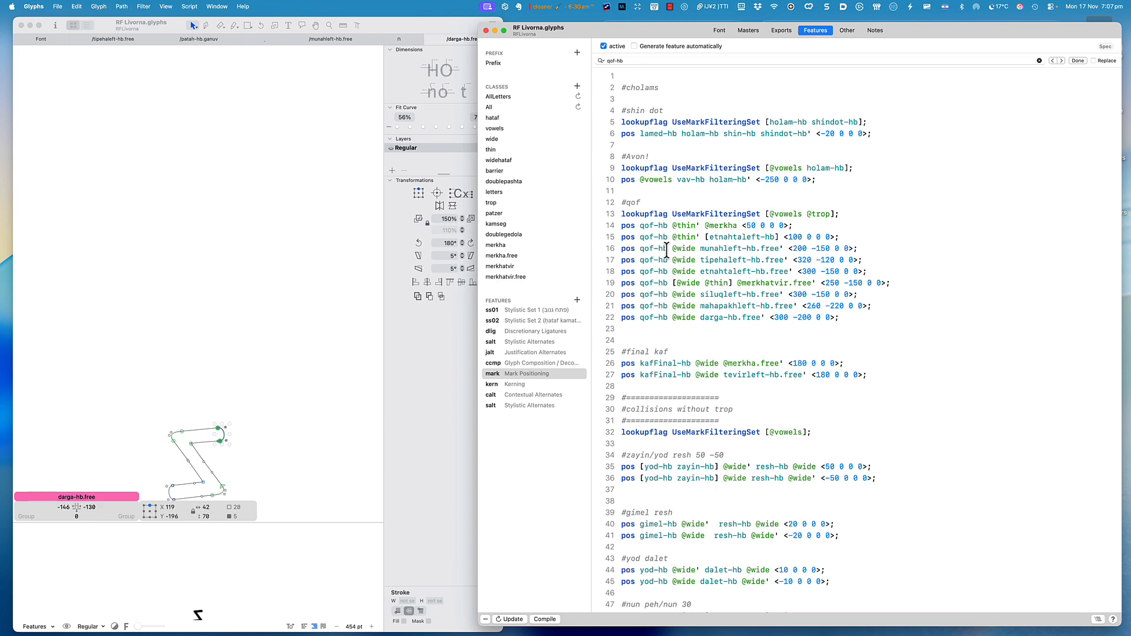
pyautogui.click(540, 365)
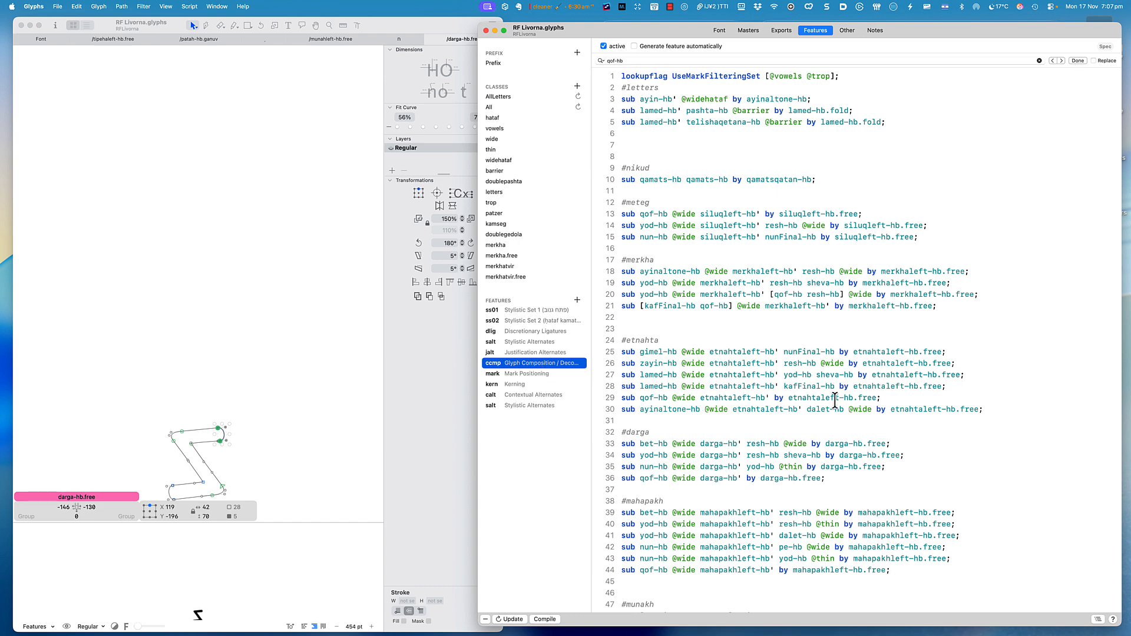
pyautogui.scroll(-3, 835, 401)
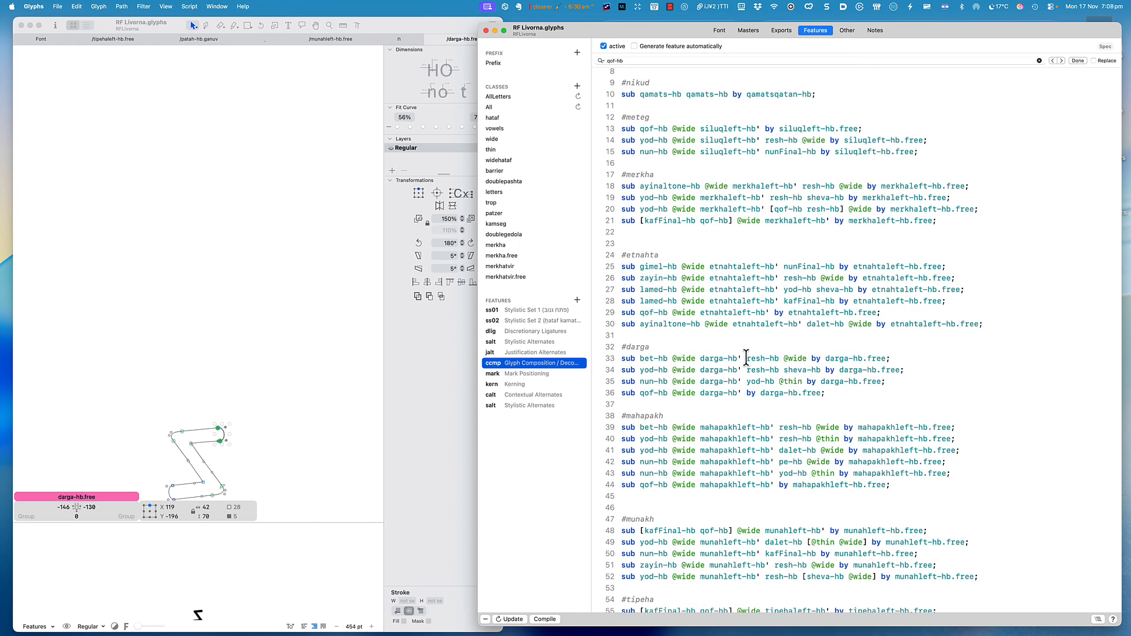
pyautogui.click(1039, 61)
pyautogui.click(726, 360)
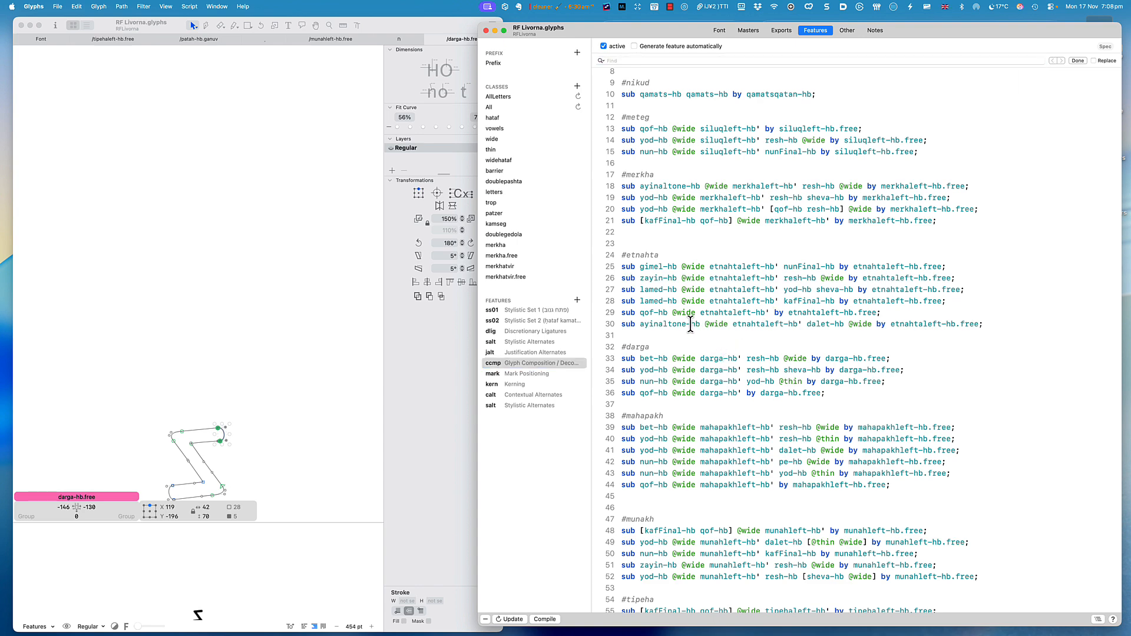
# Step: Open the etnahtaleft-hb glyph from the font overview and select its _bottomleft anchor
pyautogui.click(125, 152)
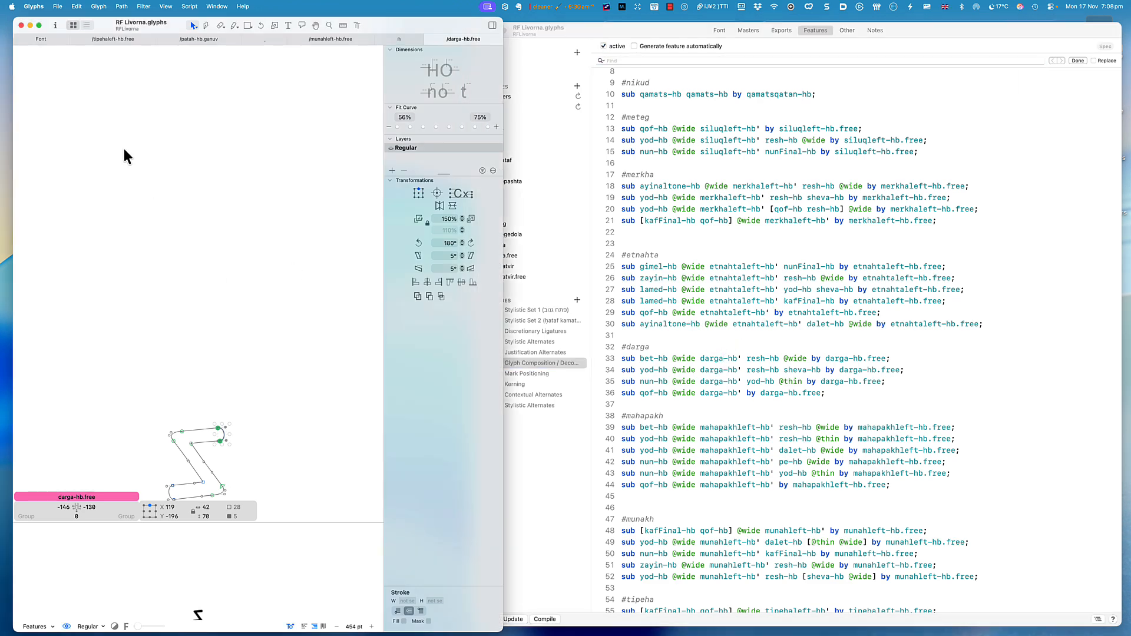
pyautogui.click(46, 43)
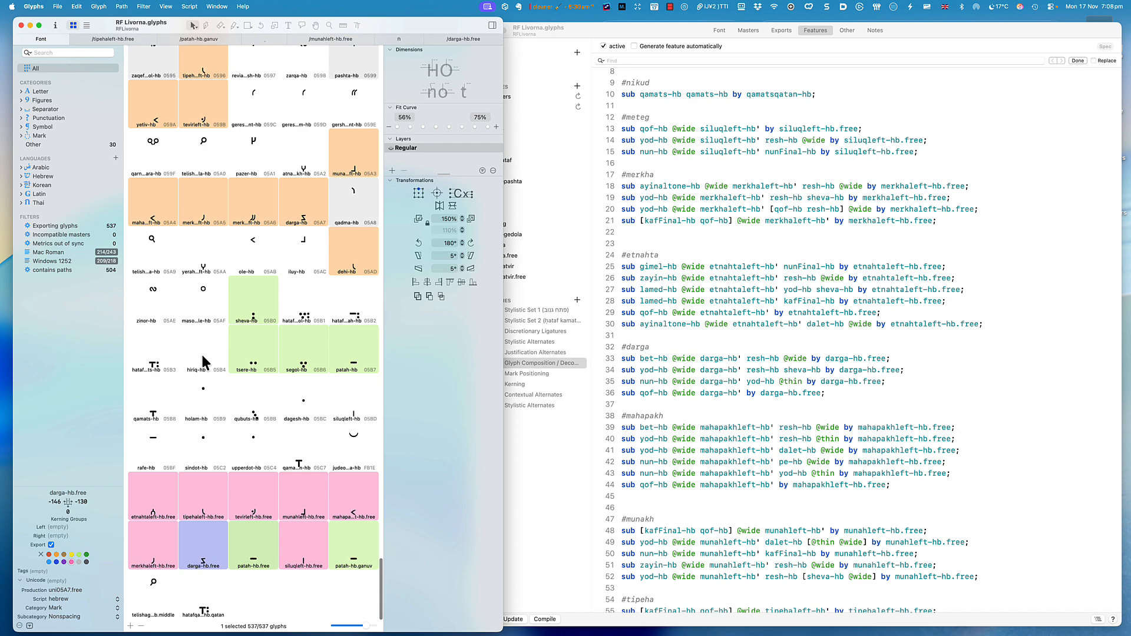
pyautogui.scroll(3, 157, 494)
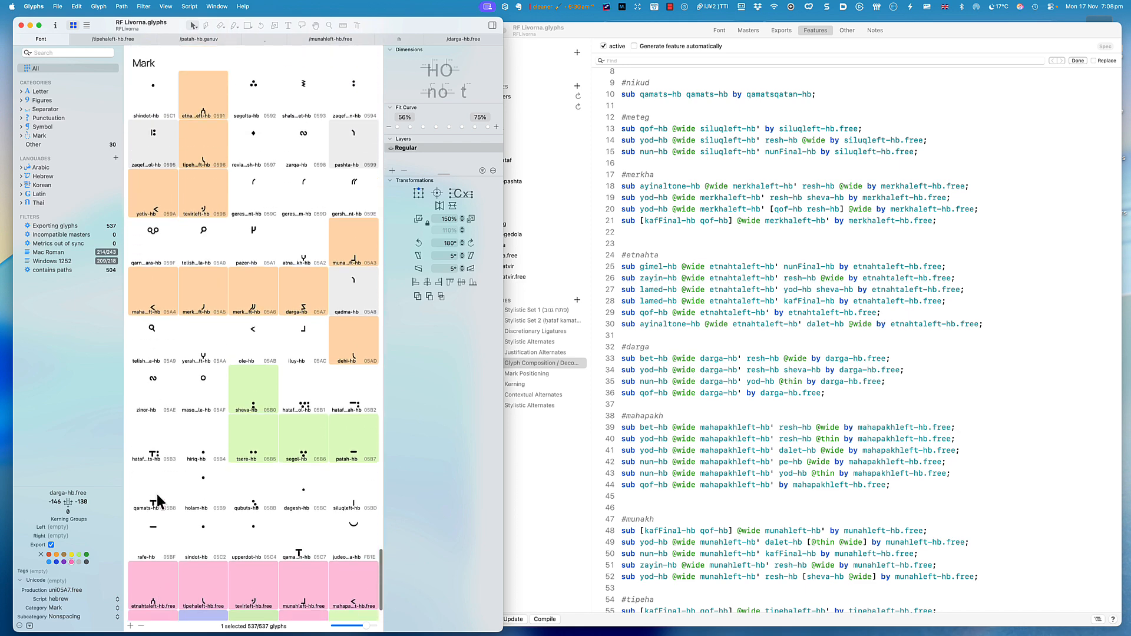
pyautogui.doubleClick(221, 101)
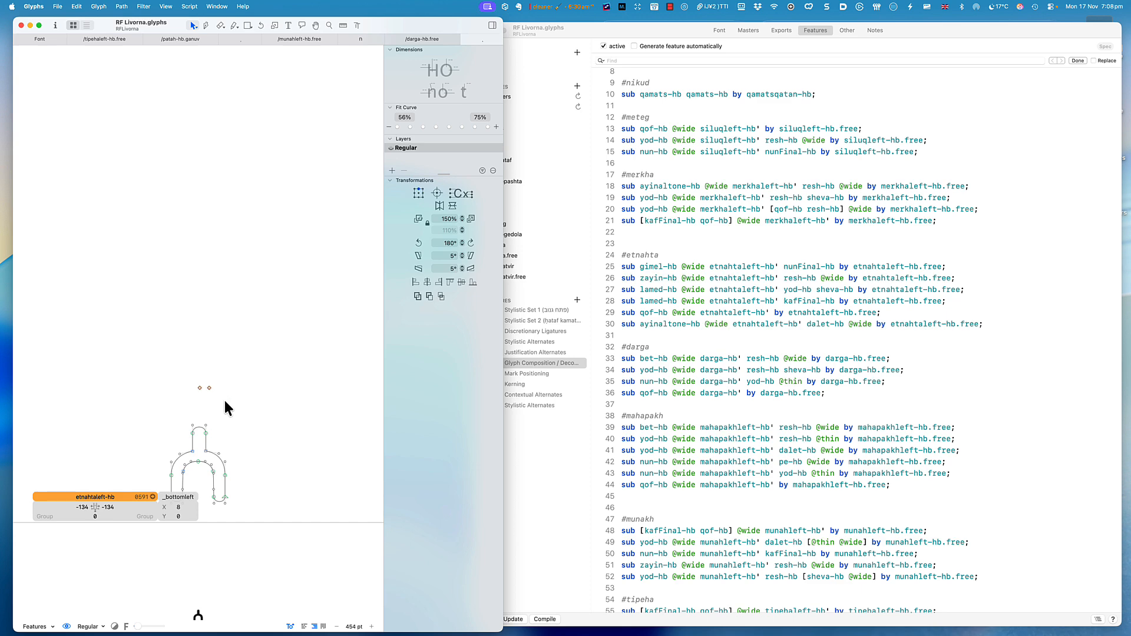
pyautogui.click(208, 387)
# Step: Switch to InDesign and try kerning around the red word's nun and qamats, then reverse the adjustment
pyautogui.press('super+Tab')
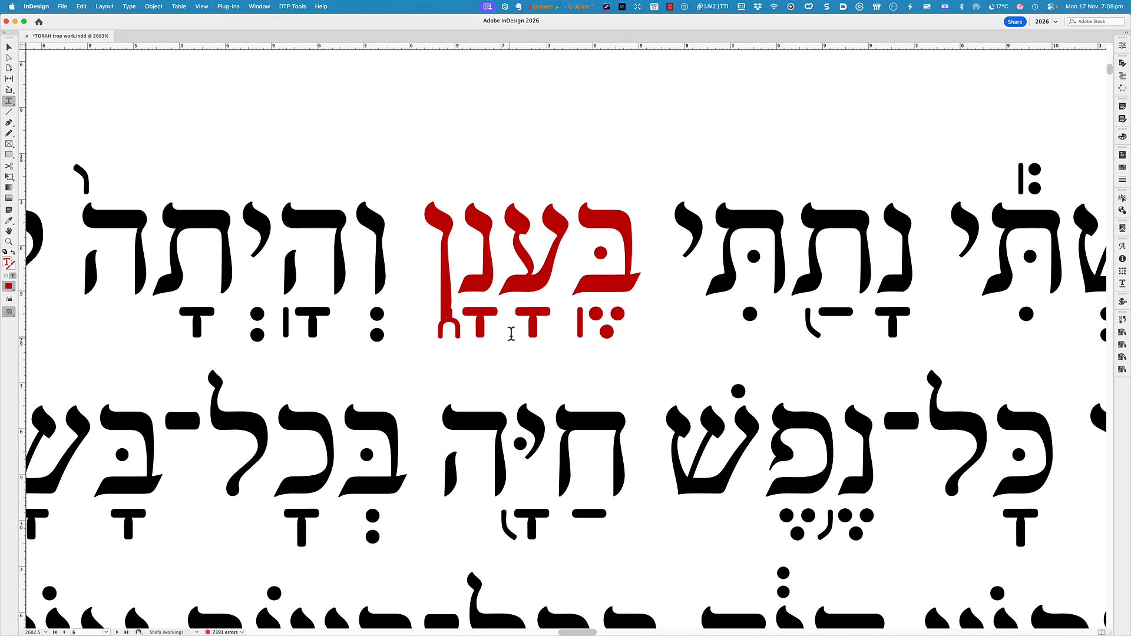
pyautogui.hotkey('shift', 'Left')
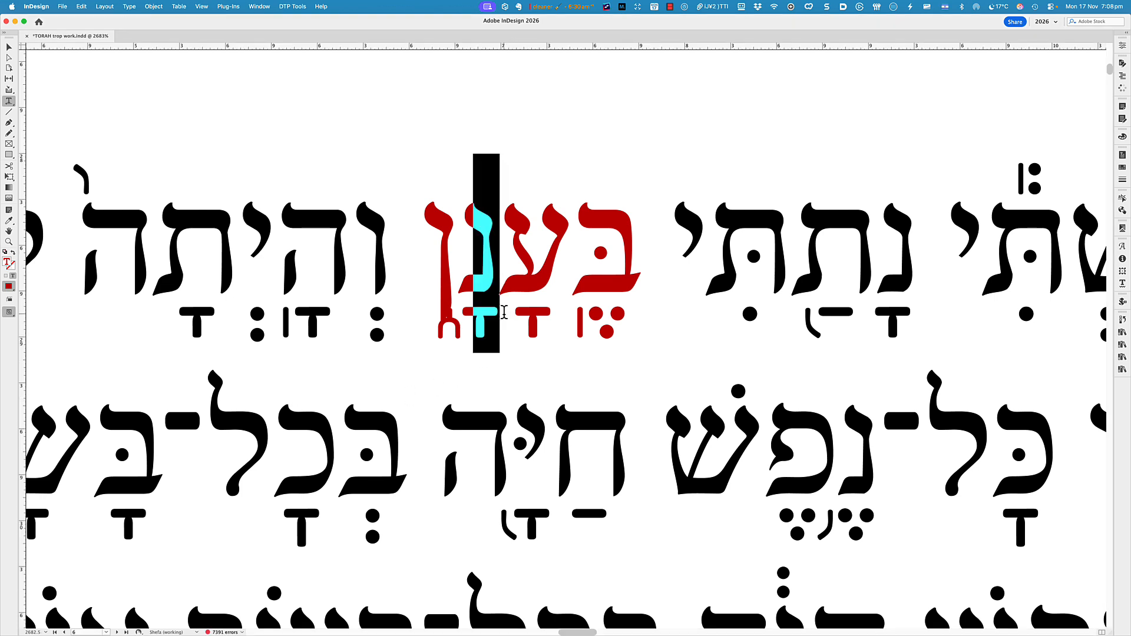
pyautogui.hotkey('shift', 'Left')
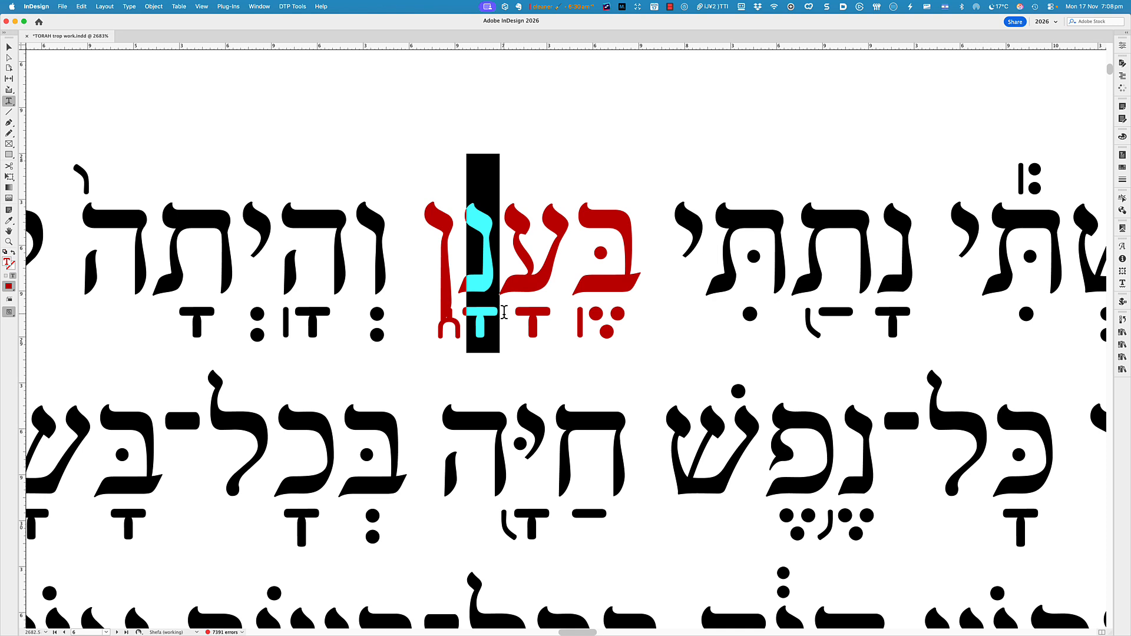
pyautogui.hotkey('alt', 'Right')
pyautogui.hotkey('alt', 'Left')
pyautogui.press('Left')
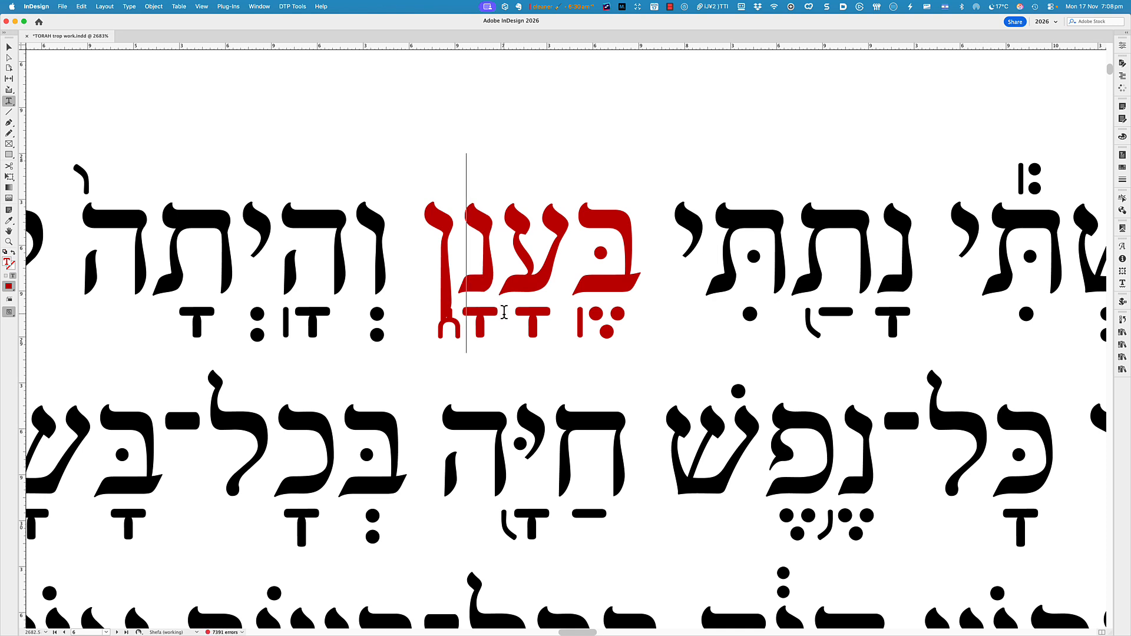
# Step: Try kerning the red word's qamats and etnahta away from the final nun, then reset the word's kerning
pyautogui.press('Right')
pyautogui.press('Left')
pyautogui.hotkey('shift', 'Left')
pyautogui.hotkey('shift', 'Left')
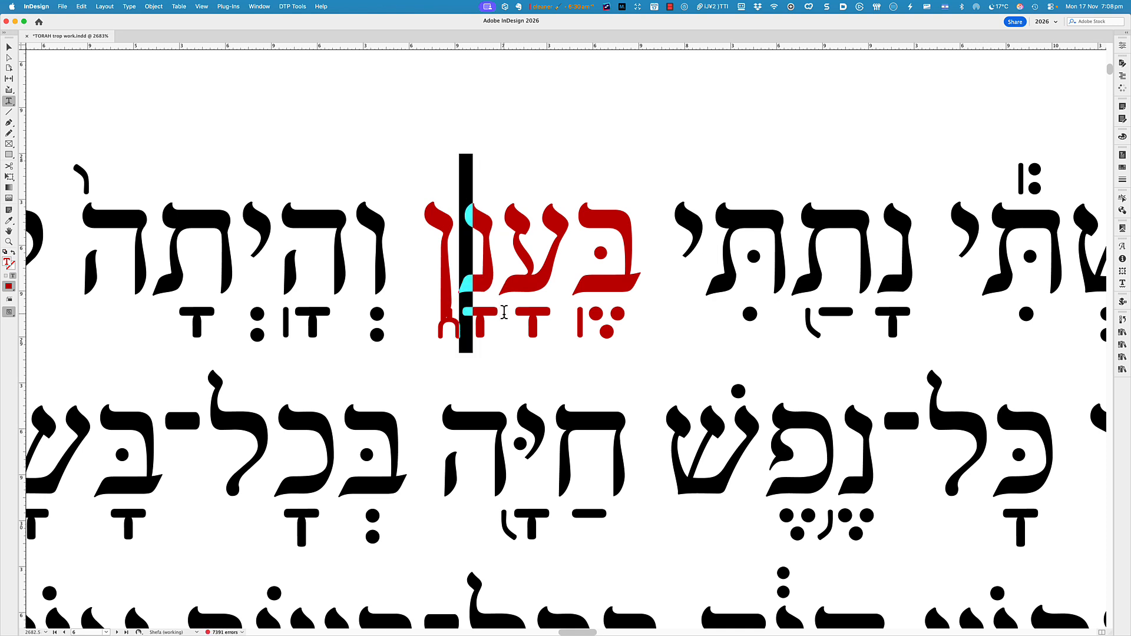
pyautogui.hotkey('alt', 'Right')
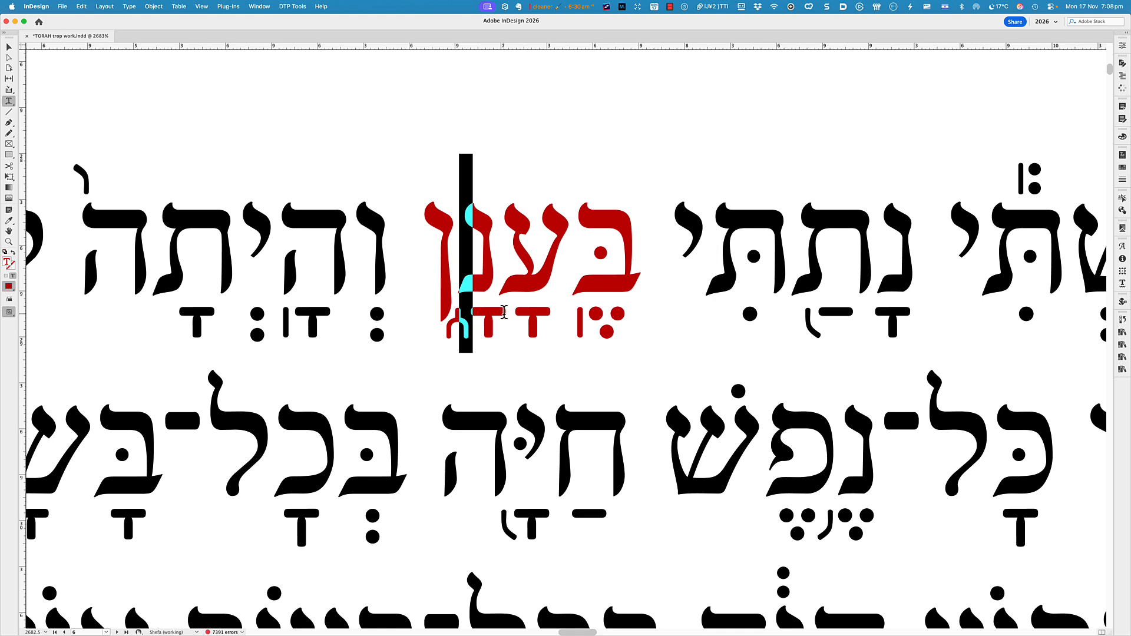
pyautogui.hotkey('alt', 'Right')
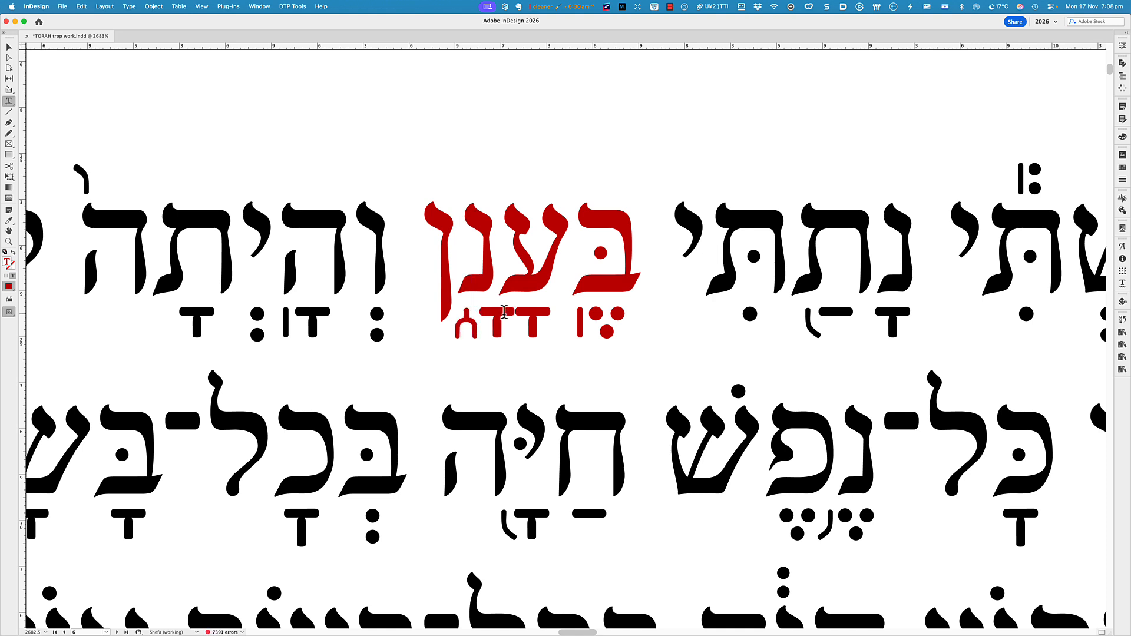
pyautogui.doubleClick(503, 314)
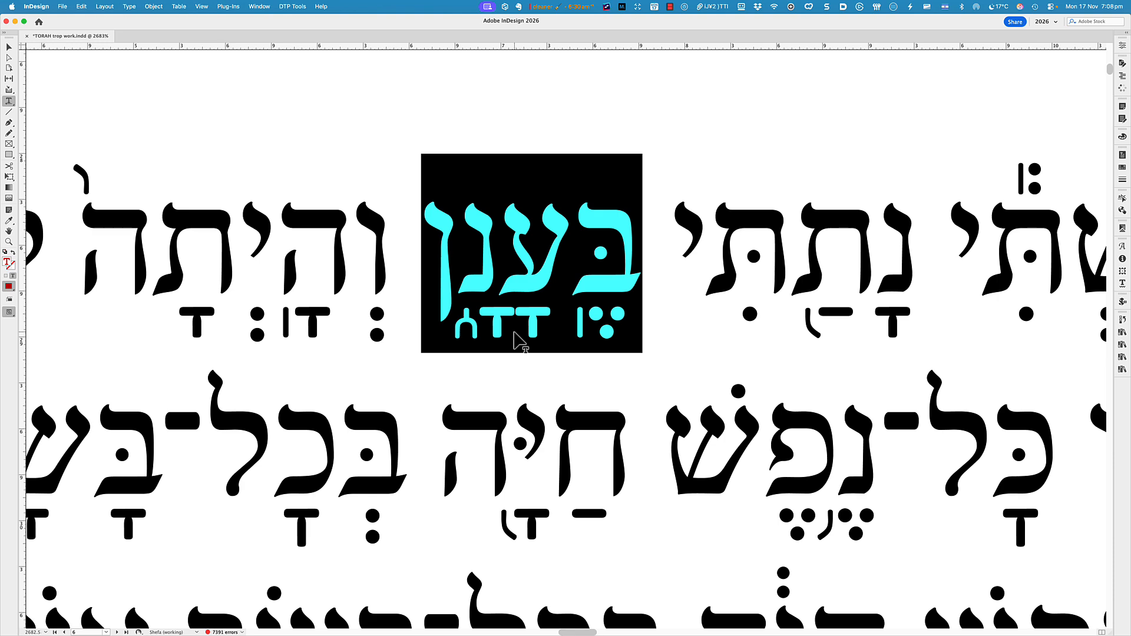
pyautogui.hotkey('alt', 'Left')
pyautogui.click(482, 283)
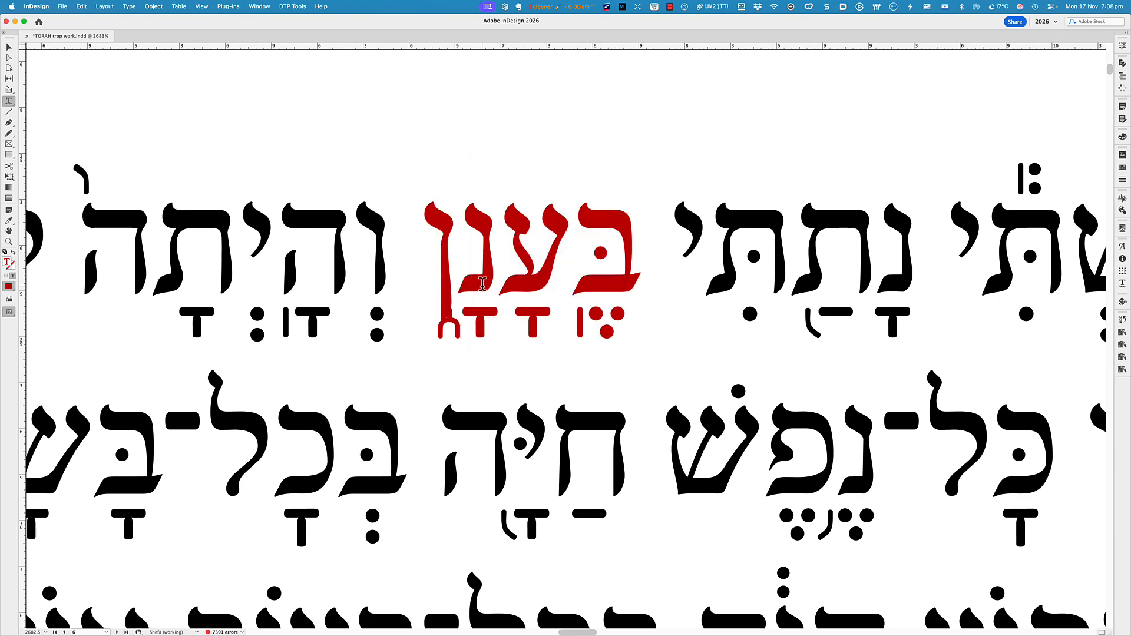
# Step: Switch back to Glyphs, open the etnahtaleft-hb.free glyph, and examine the nodes at the top of its outline
pyautogui.hotkey('ctrl', 'Right')
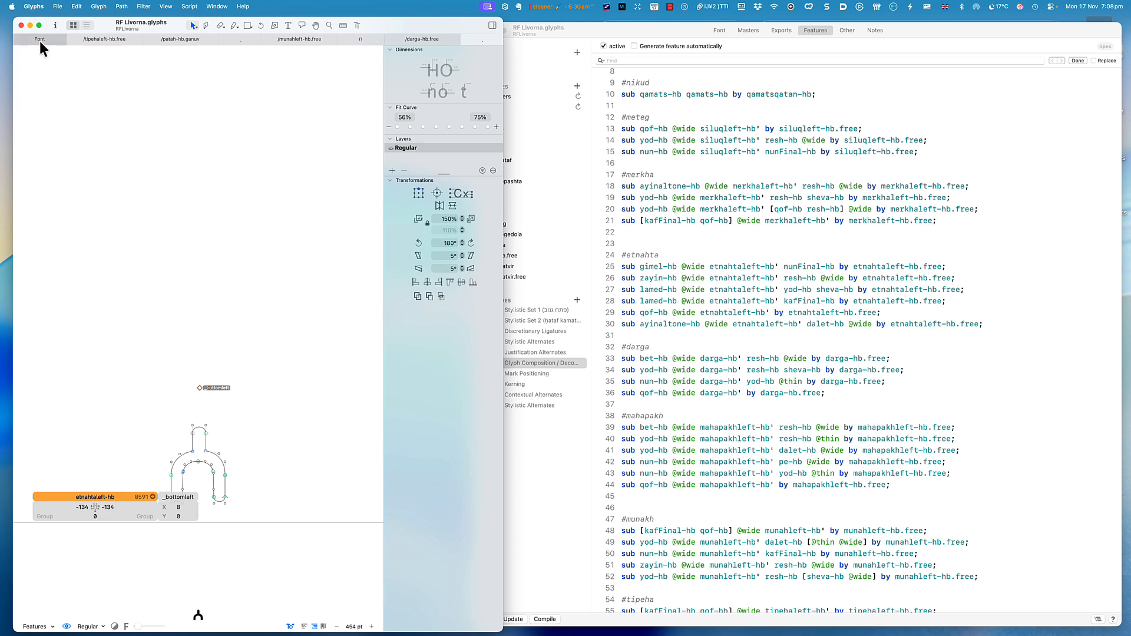
pyautogui.click(39, 39)
pyautogui.scroll(-3, 236, 362)
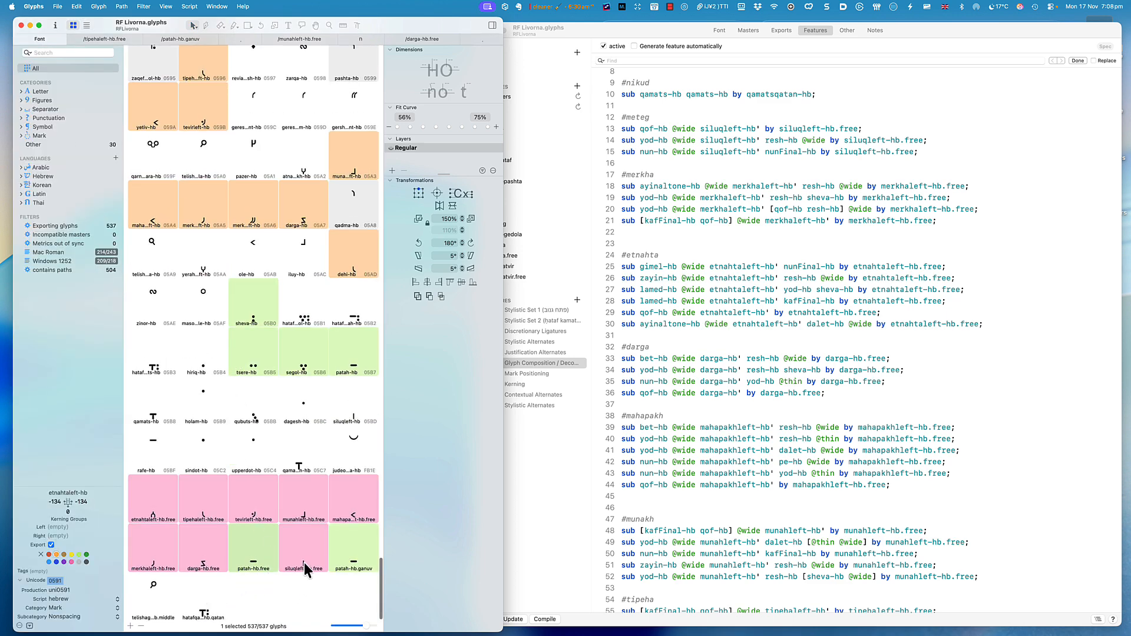
pyautogui.doubleClick(171, 507)
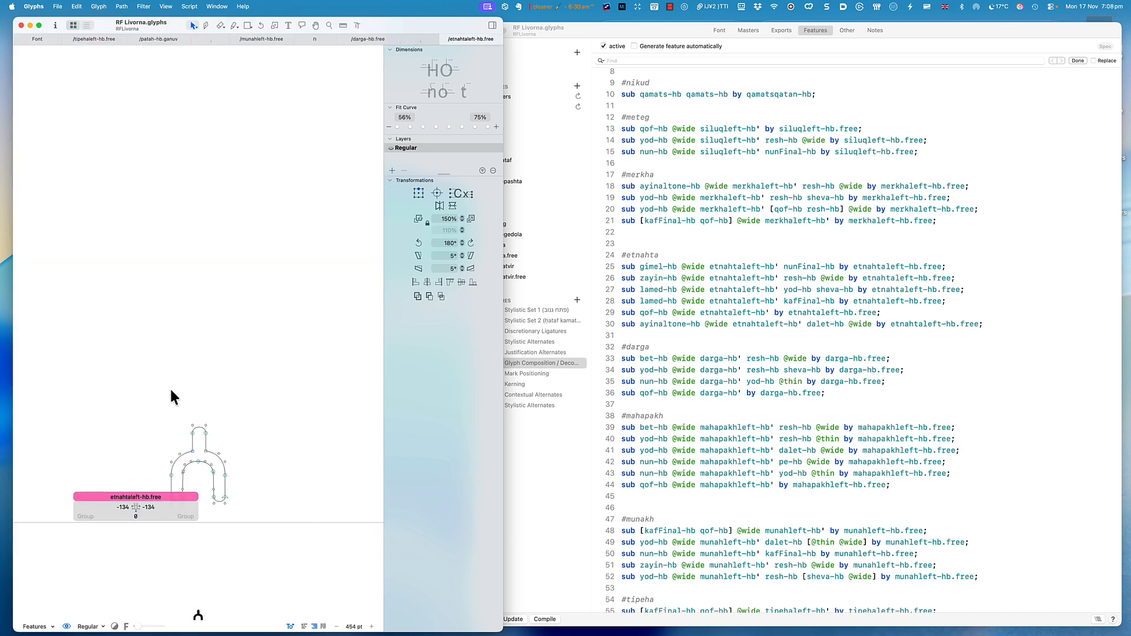
pyautogui.moveTo(233, 420); pyautogui.dragTo(233, 423)
pyautogui.moveTo(174, 412); pyautogui.dragTo(217, 440)
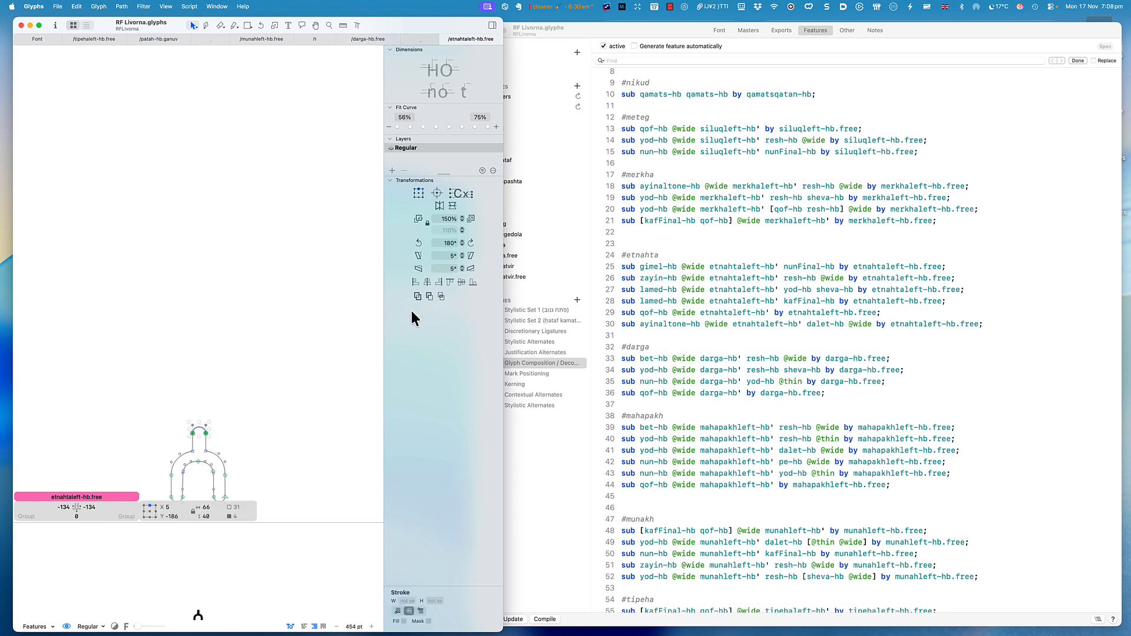
pyautogui.click(312, 392)
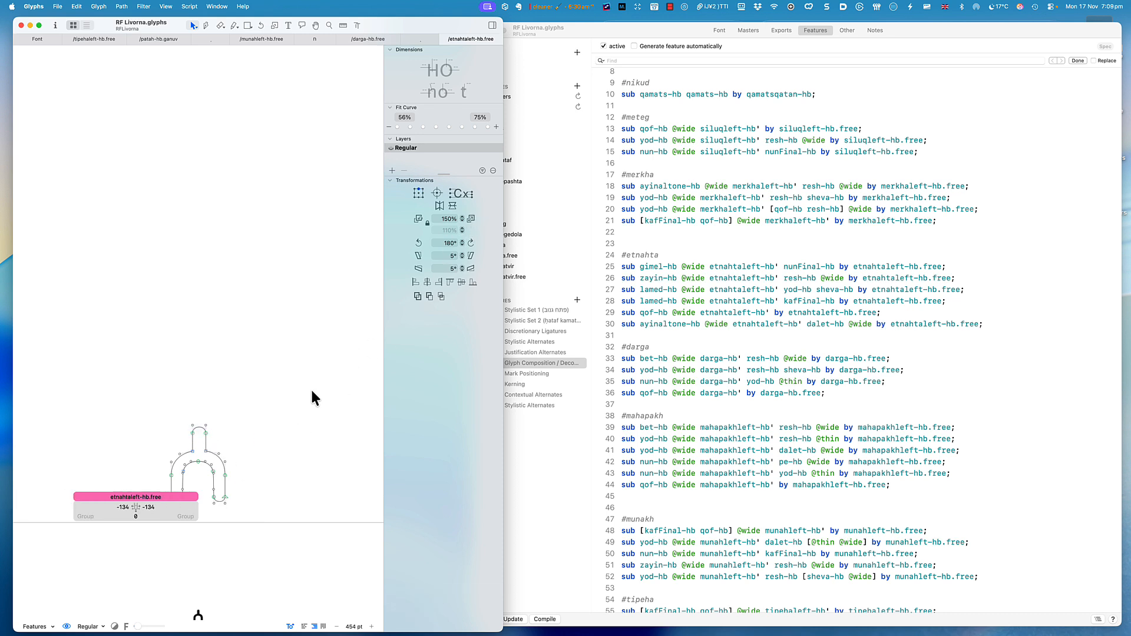
pyautogui.click(40, 40)
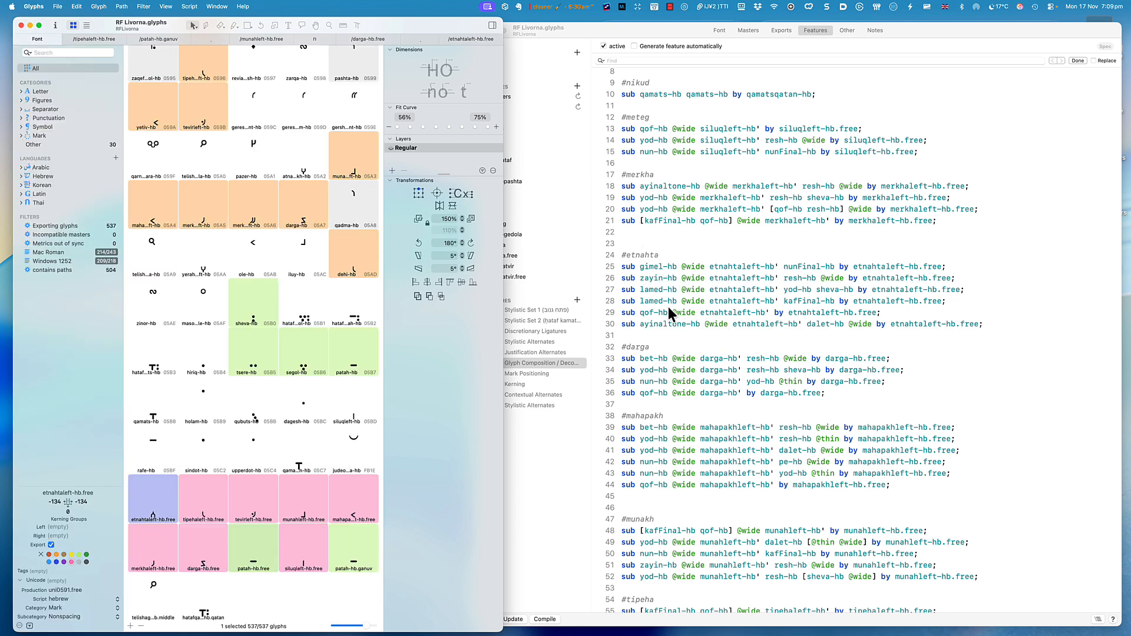
pyautogui.click(665, 332)
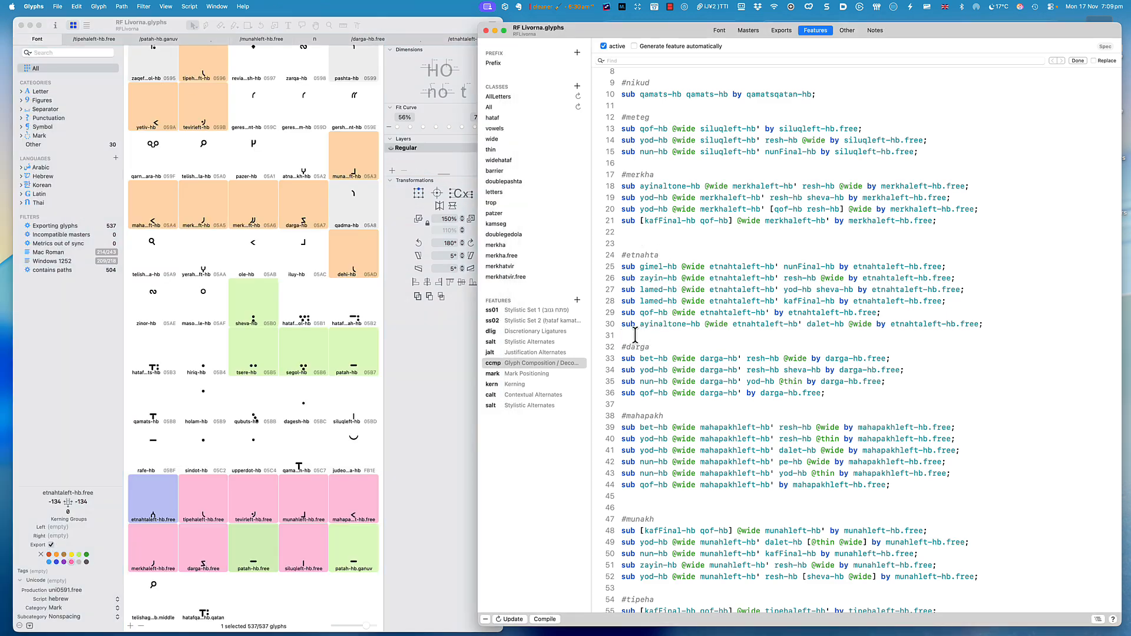
pyautogui.press('Return')
pyautogui.click(635, 335)
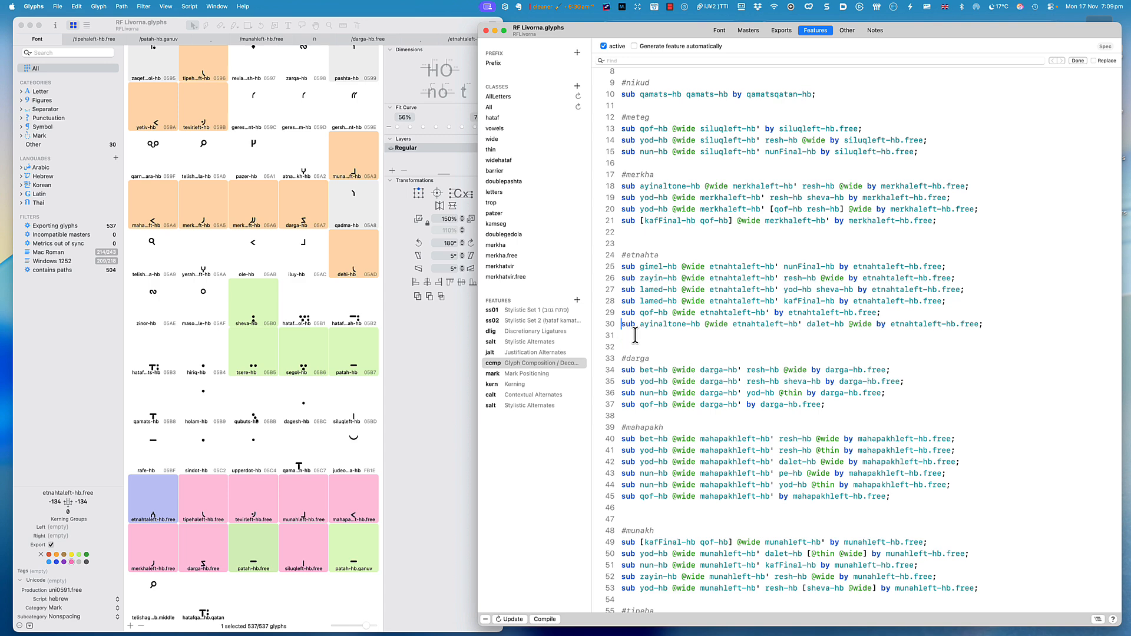
pyautogui.press('Up')
pyautogui.press('Return')
pyautogui.press('Up')
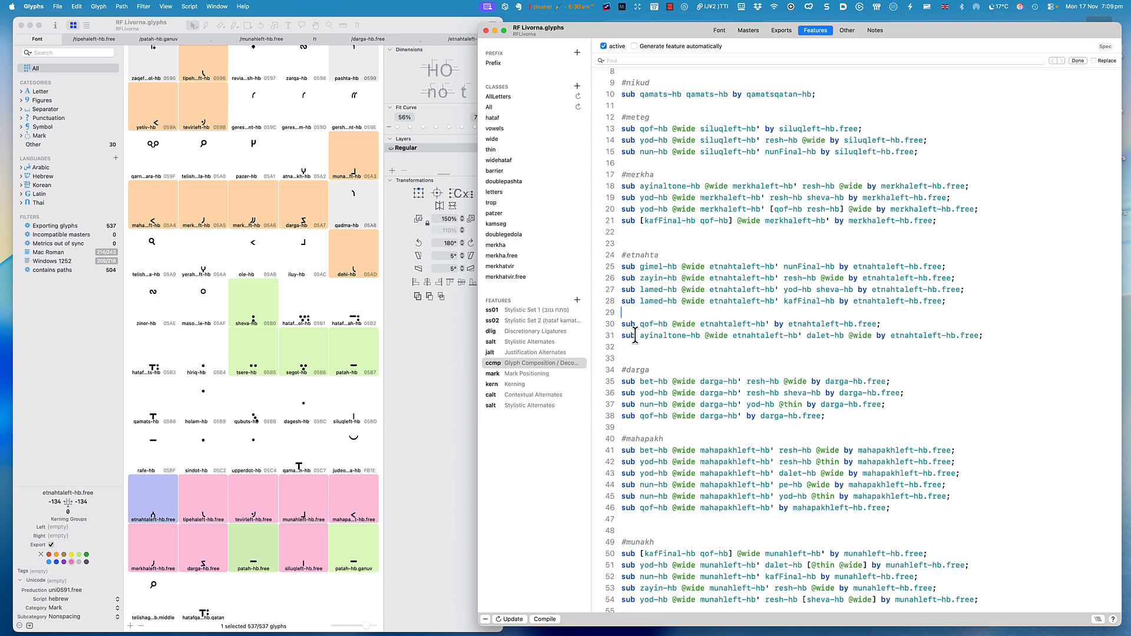
pyautogui.write('sub nun-hb @wide')
# Step: Check which glyphs the wide class contains and return to the unfinished nun-hb rule in the ccmp feature
pyautogui.click(502, 137)
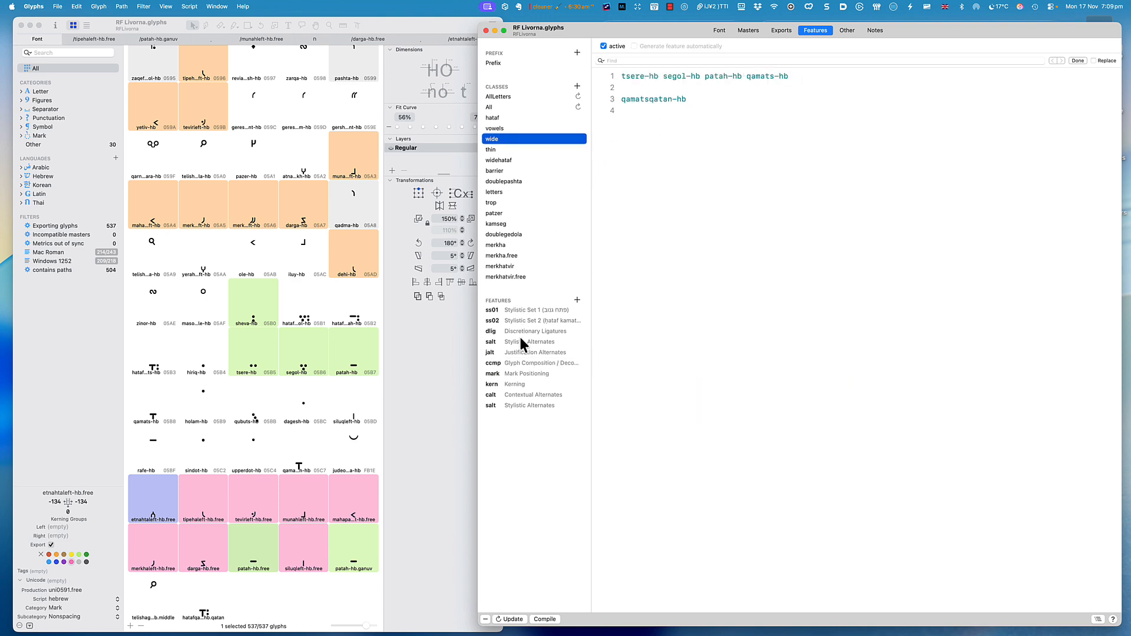
pyautogui.click(518, 363)
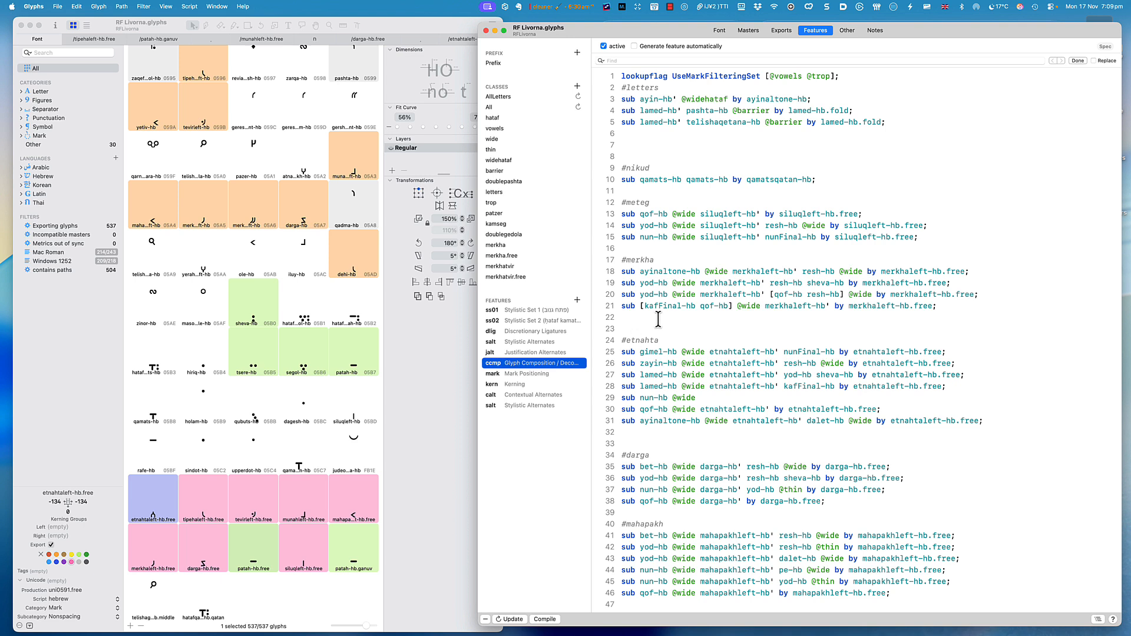
pyautogui.click(701, 398)
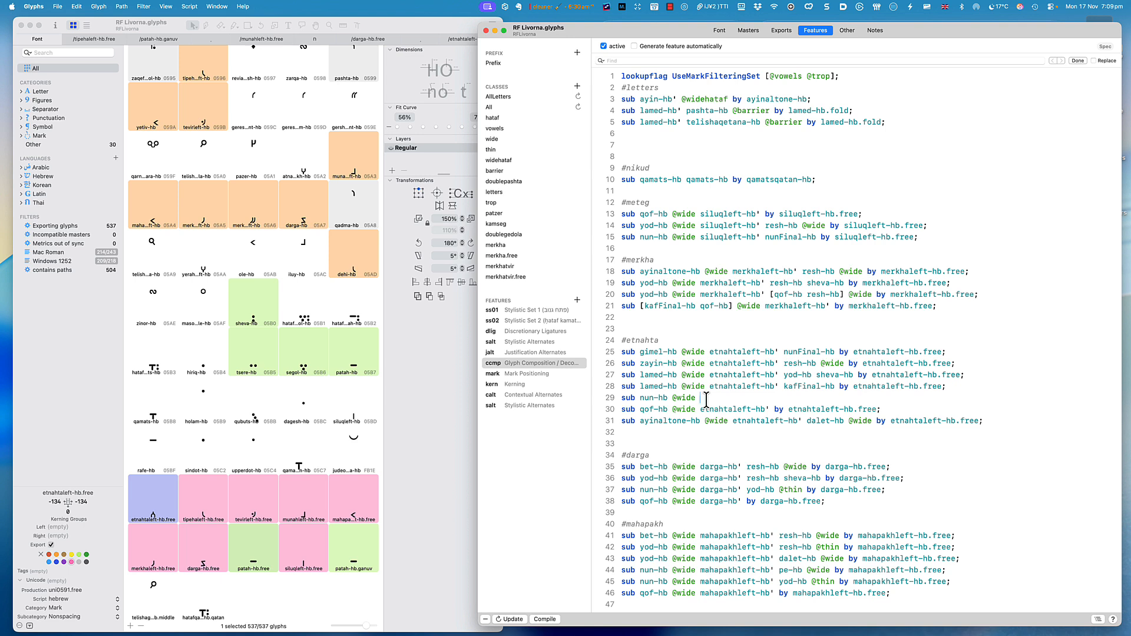
# Step: Complete the nun-hb rule with "etnahtaleft-hb' nunFinal-hb by etnahtaleft-hb.free;"
pyautogui.write('e')
pyautogui.press('Return')
pyautogui.write("'")
pyautogui.write('nun')
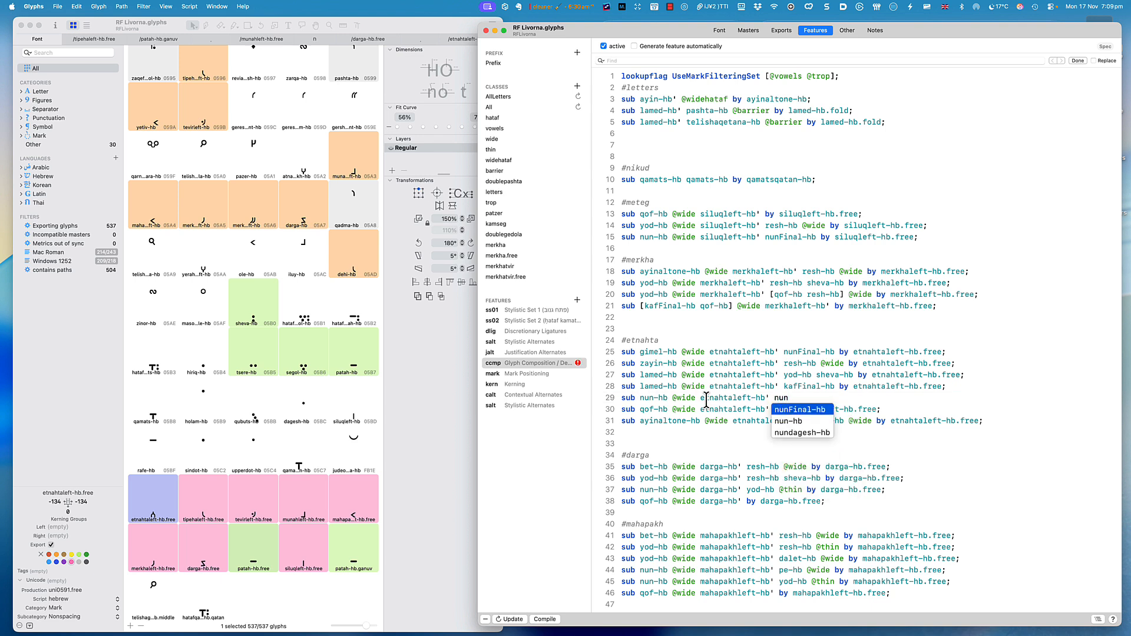
pyautogui.press('Return')
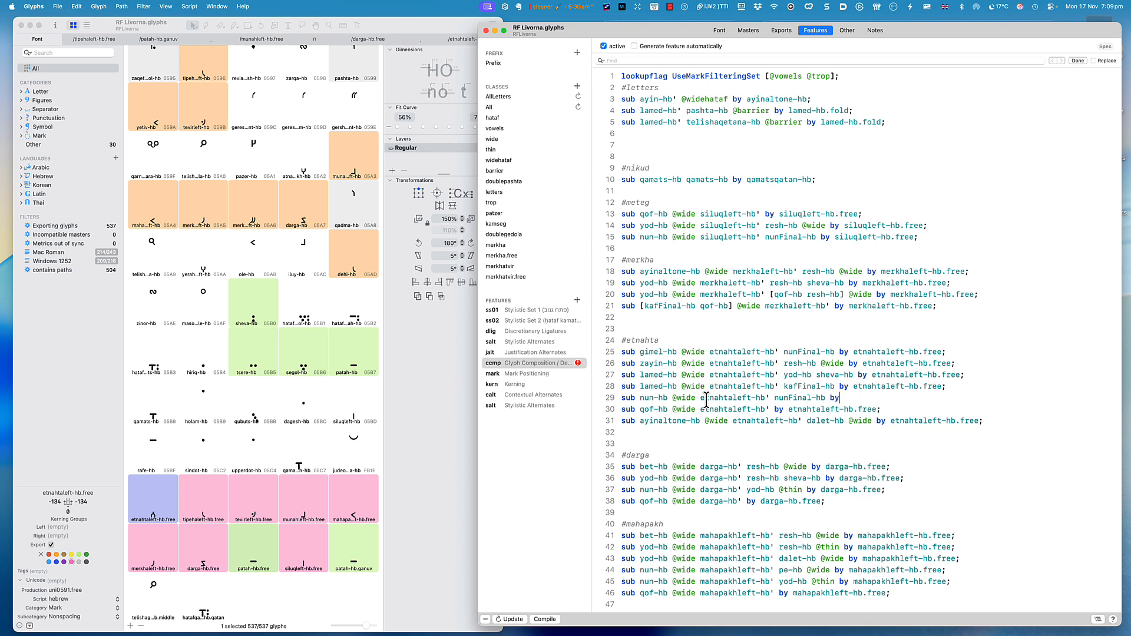
pyautogui.write('by et')
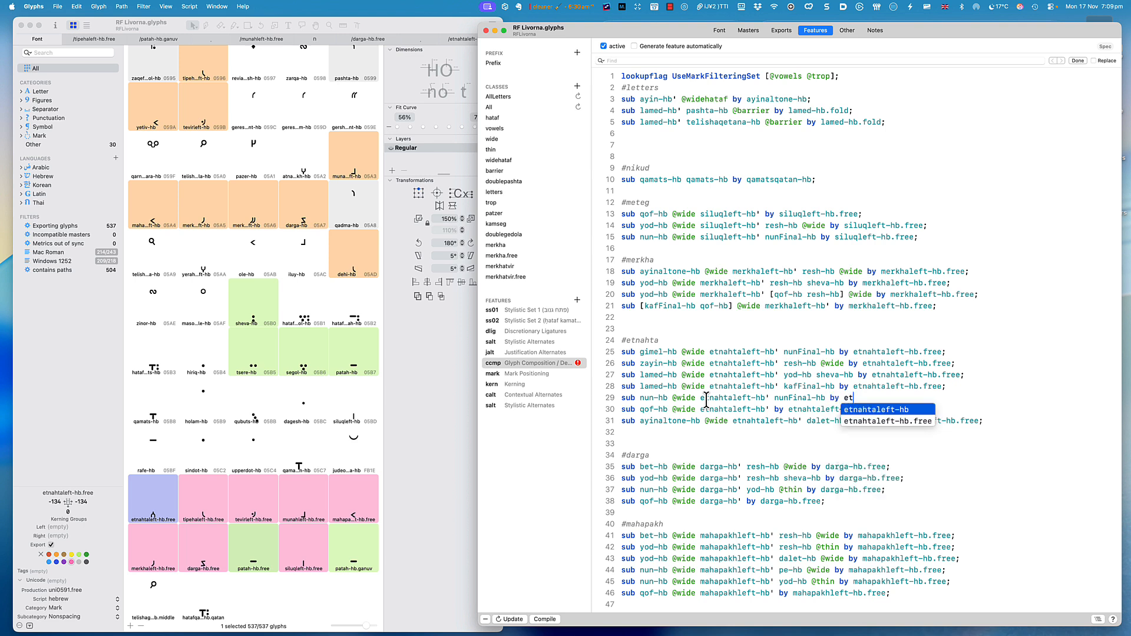
pyautogui.press('Return')
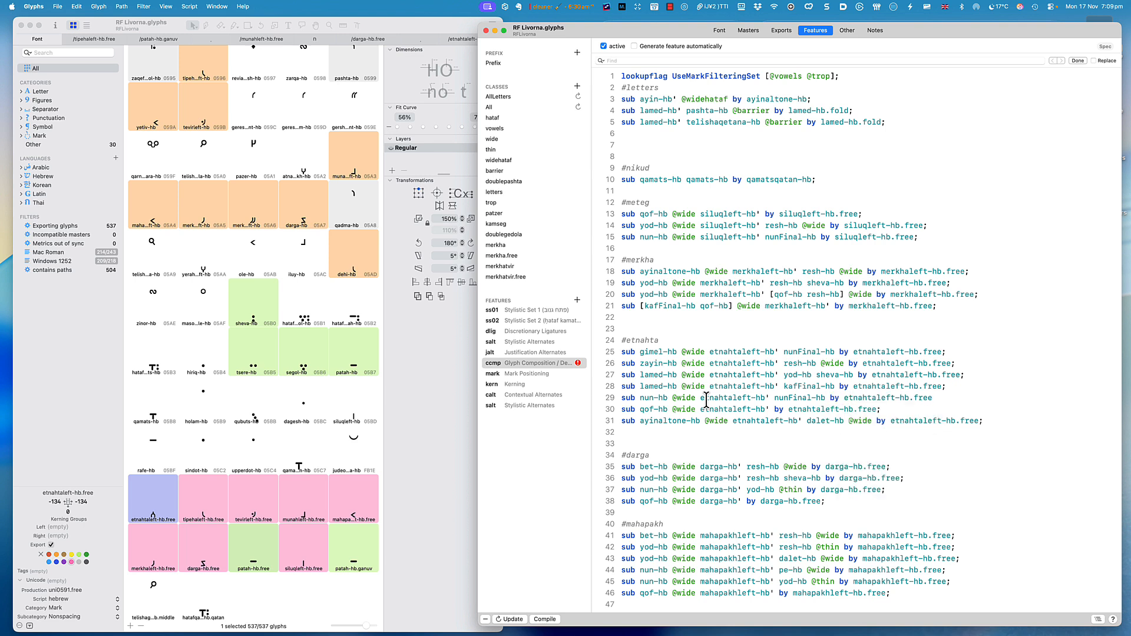
pyautogui.write(';')
# Step: Export the font as a PostScript/CFF OTF file with the existing settings and switch to InDesign
pyautogui.press('super+e')
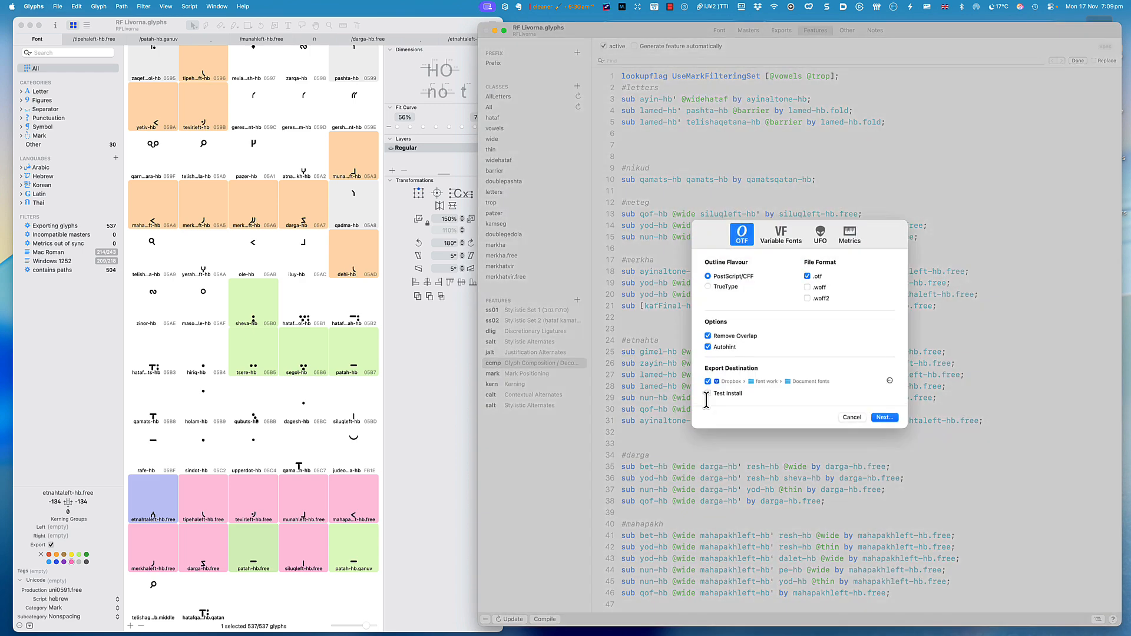
pyautogui.press('Return')
pyautogui.press('super+Tab')
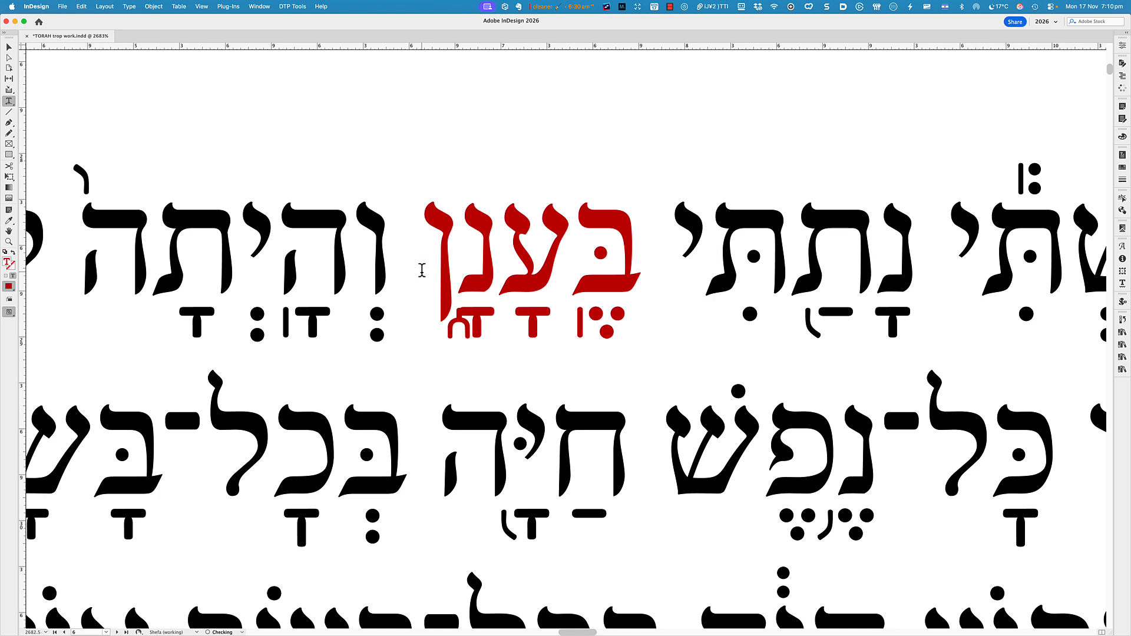
# Step: Offset the red word's etnahta by -10 horizontally and -100 vertically, and display the Diacritic Positioning panel above the text
pyautogui.hotkey('shift', 'Right')
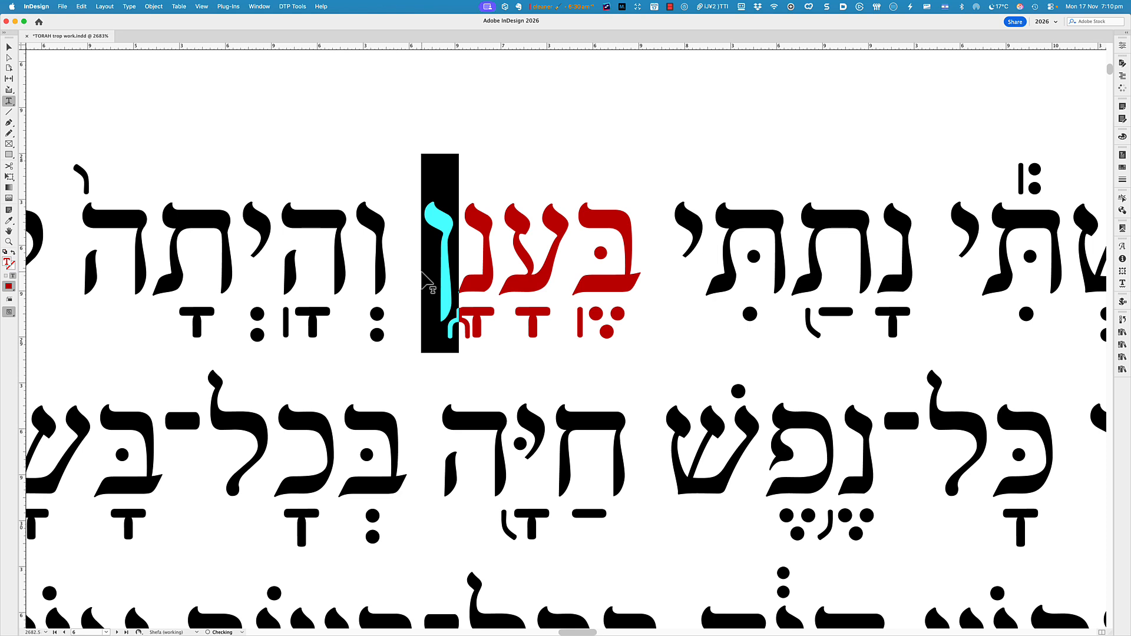
pyautogui.click(423, 271)
pyautogui.press('Left')
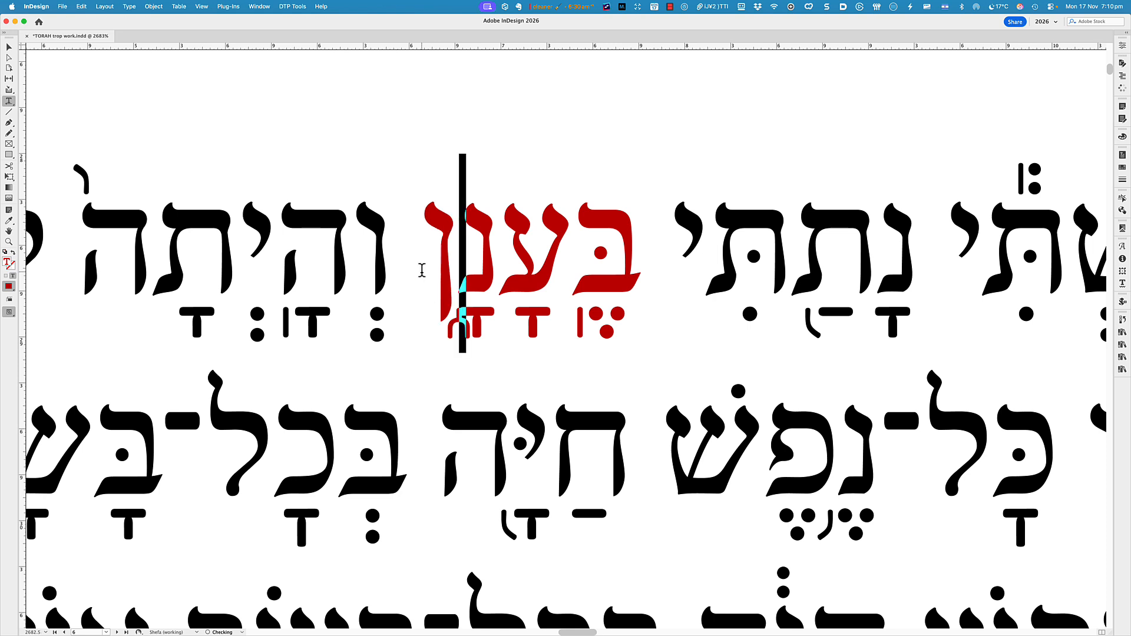
pyautogui.hotkey('alt', 'shift', 'Down')
pyautogui.hotkey('alt', 'shift', 'Down')
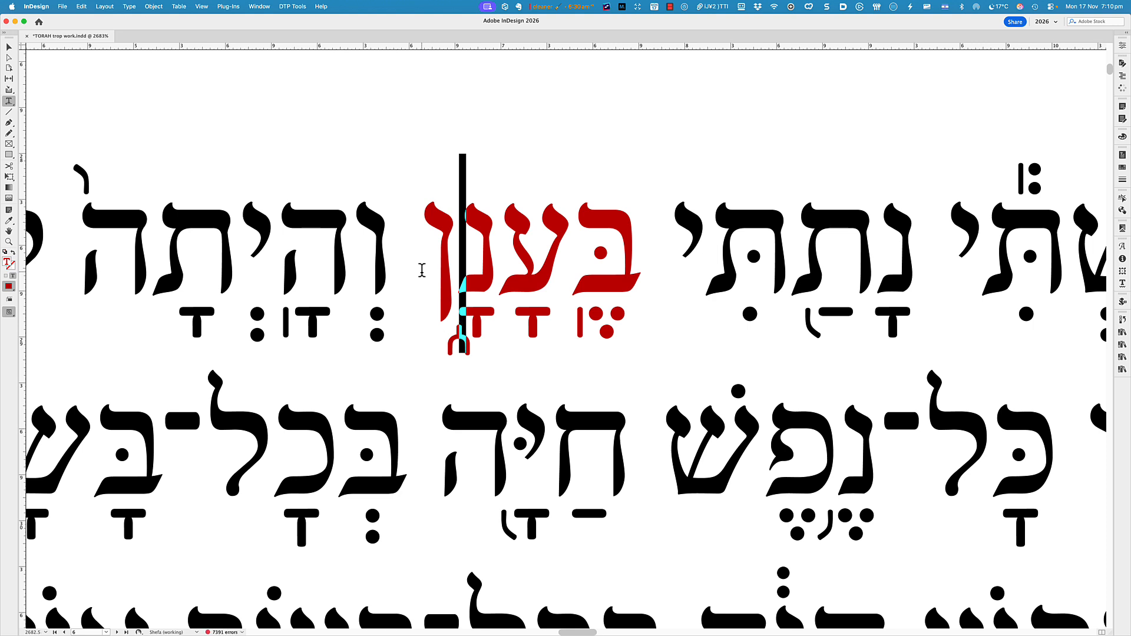
pyautogui.hotkey('alt', 'shift', 'Left')
pyautogui.moveTo(1129, 35); pyautogui.dragTo(794, 85)
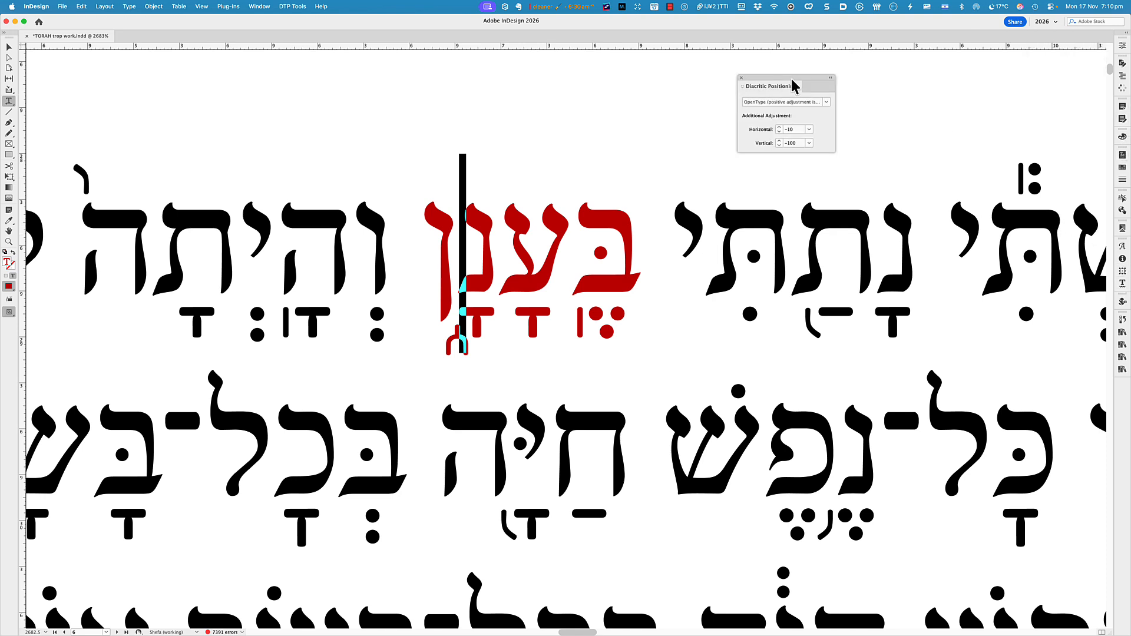
# Step: Adjust the red word's etnahta offset to -20 horizontal and -90 vertical, and reselect the mark to show its values
pyautogui.click(417, 254)
pyautogui.press('Right')
pyautogui.hotkey('shift', 'Right')
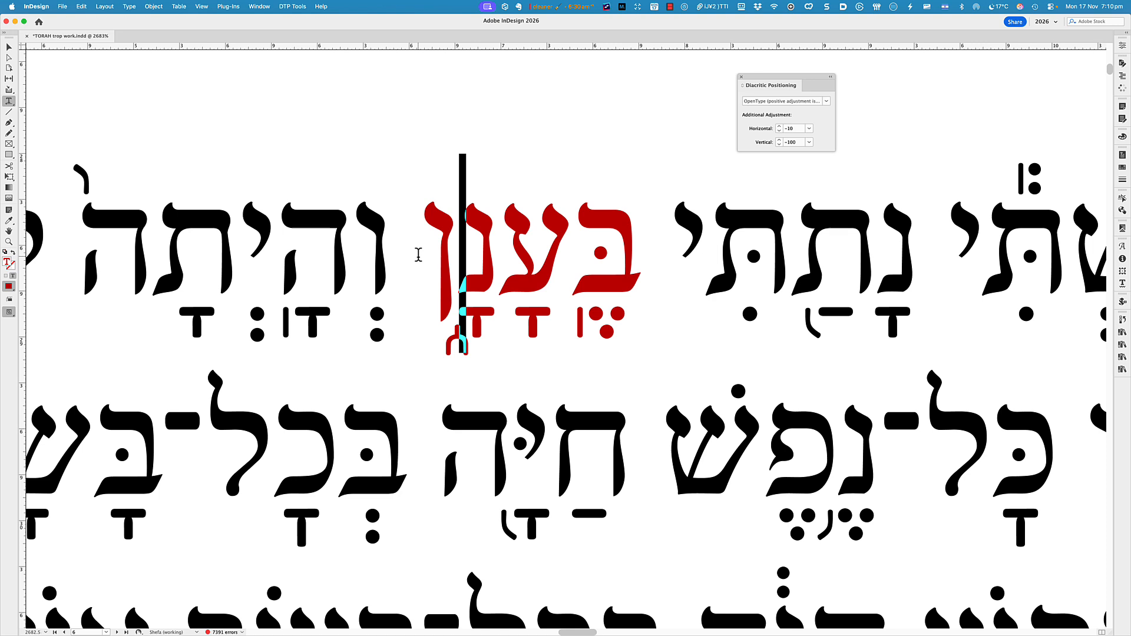
pyautogui.hotkey('alt', 'Up')
pyautogui.hotkey('alt', 'Left')
pyautogui.press('Left')
pyautogui.press('Left')
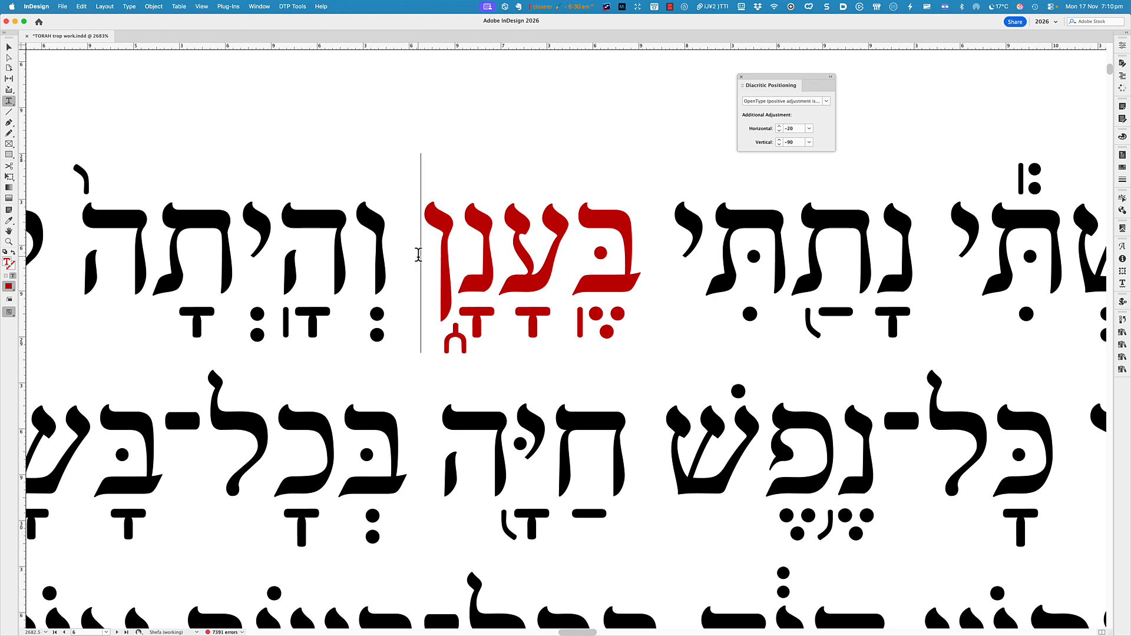
pyautogui.press('Right')
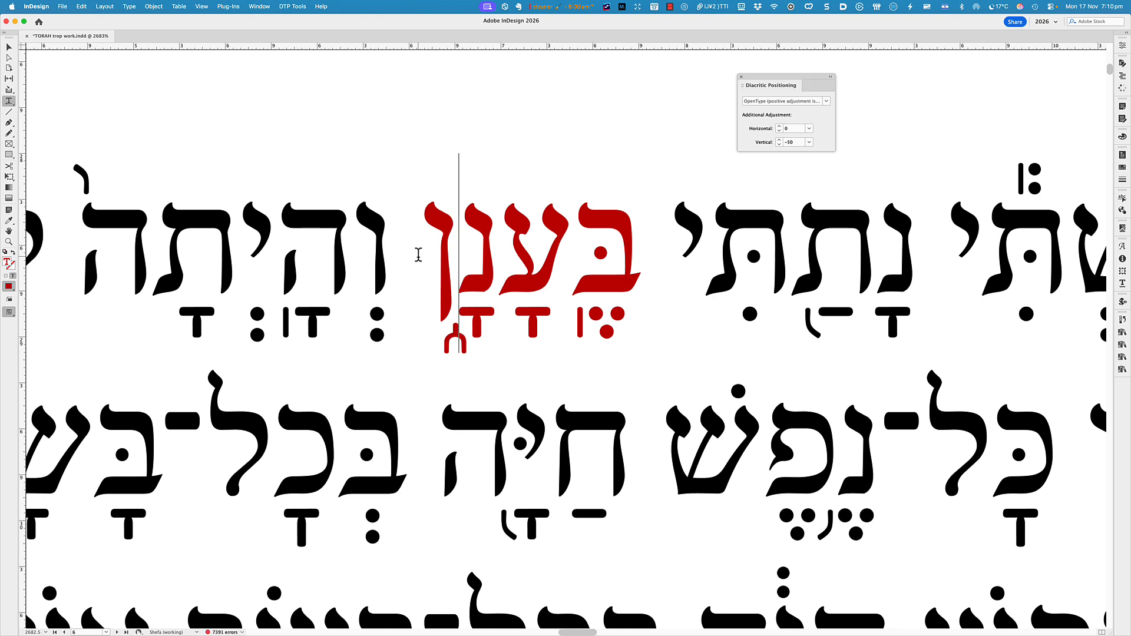
pyautogui.hotkey('shift', 'Right')
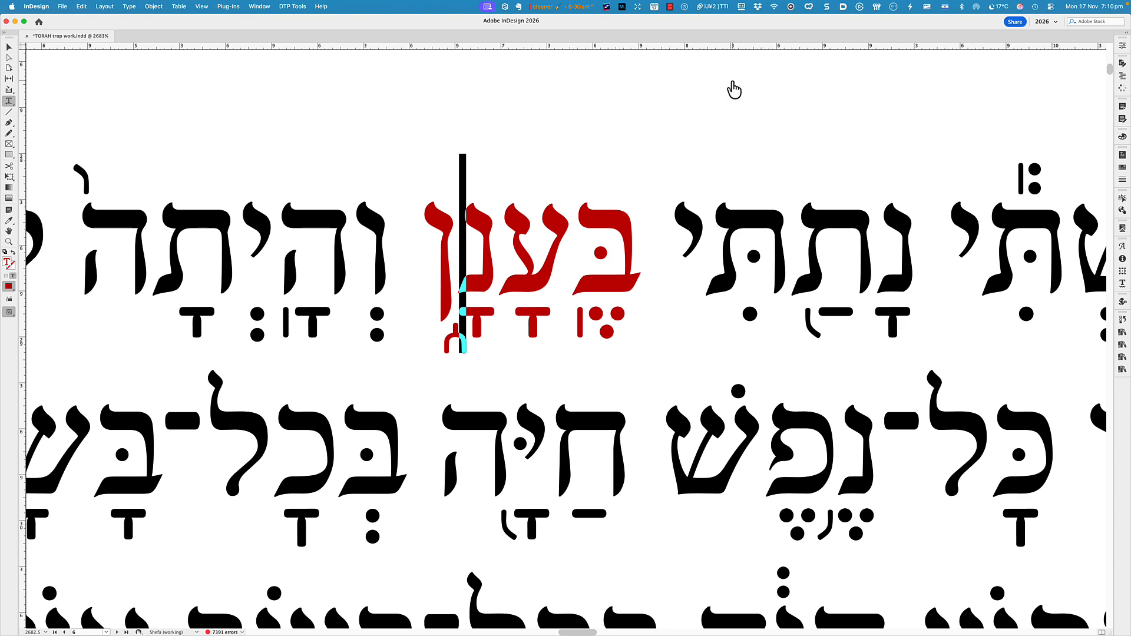
# Step: Capture a screenshot of the Diacritic Positioning panel showing the etnahta's offsets
pyautogui.press('super+shift+4')
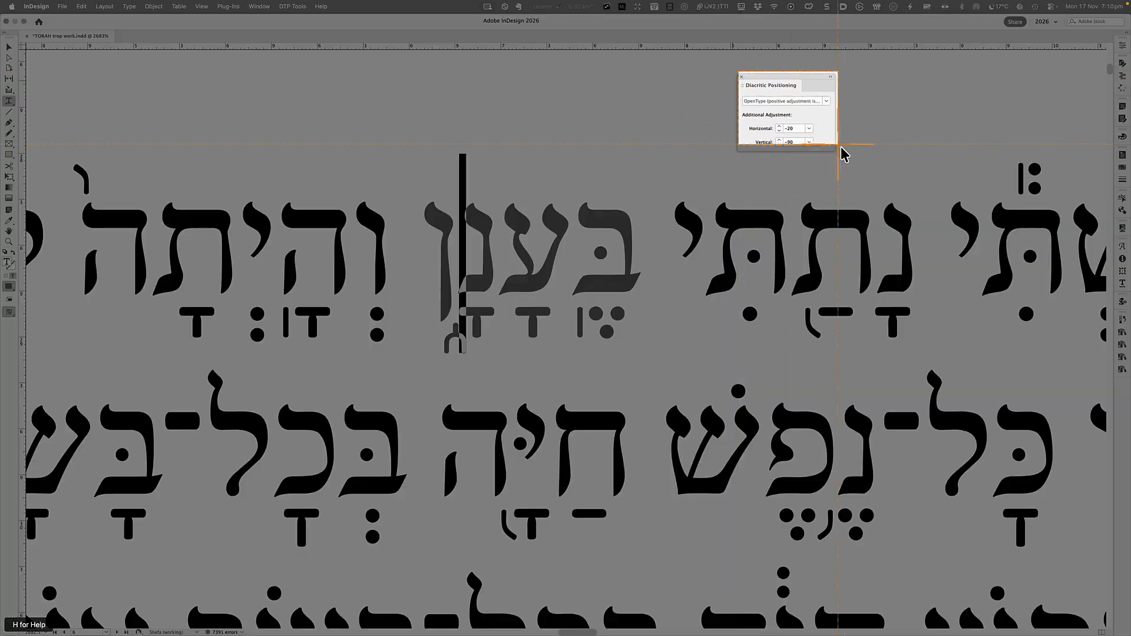
pyautogui.click(842, 154)
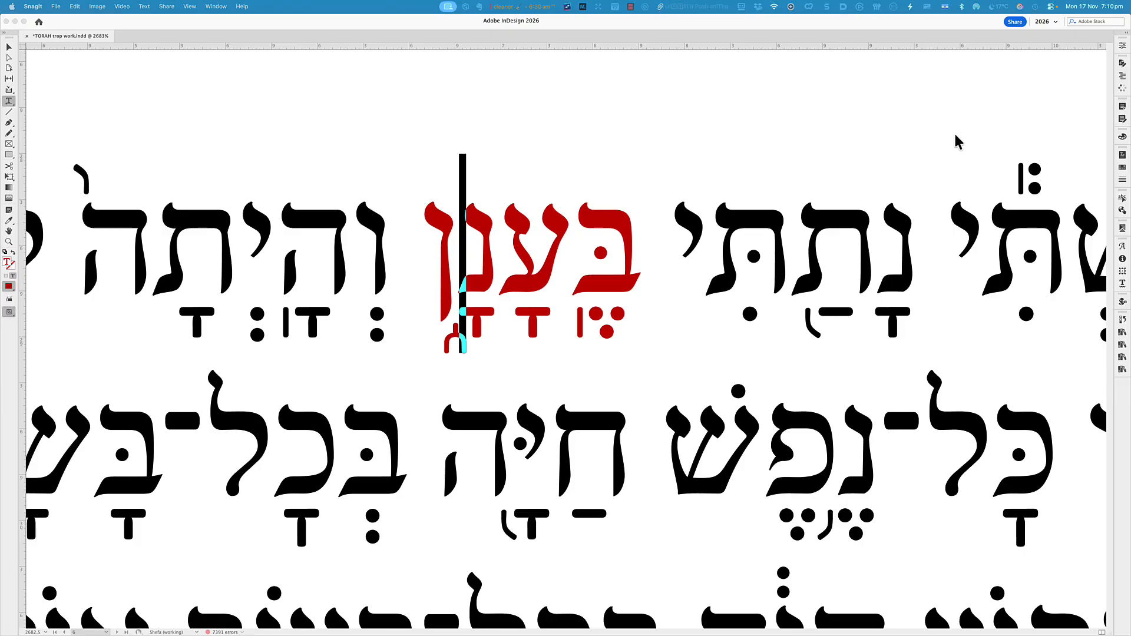
pyautogui.click(841, 159)
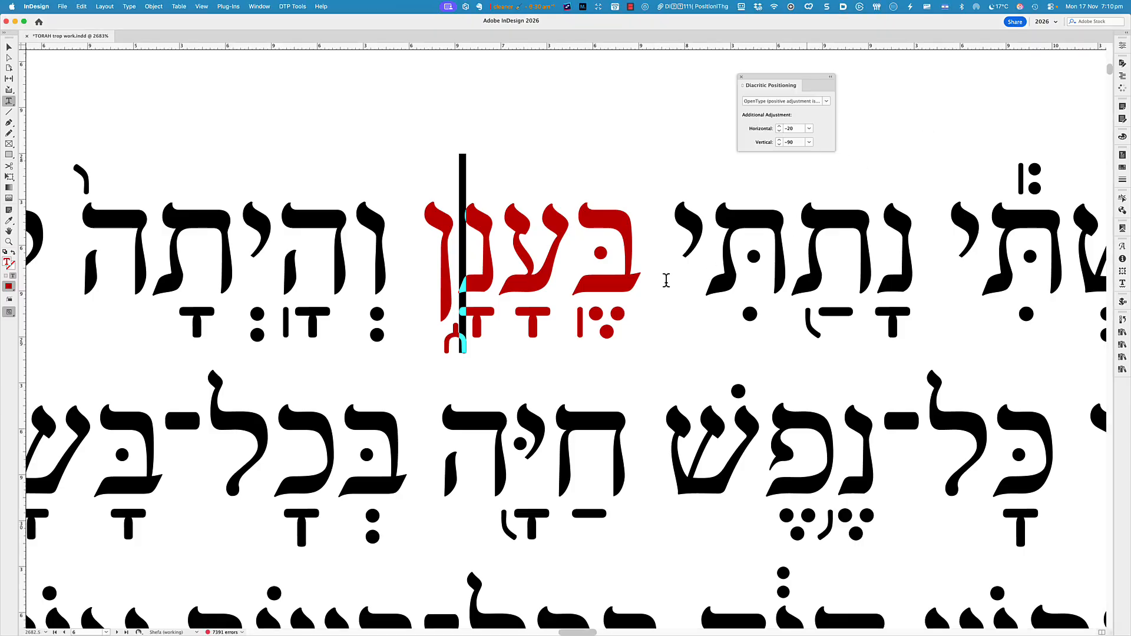
# Step: Set the vertical offset of the red word's etnahta to -80 and reselect the mark to show its values
pyautogui.click(665, 280)
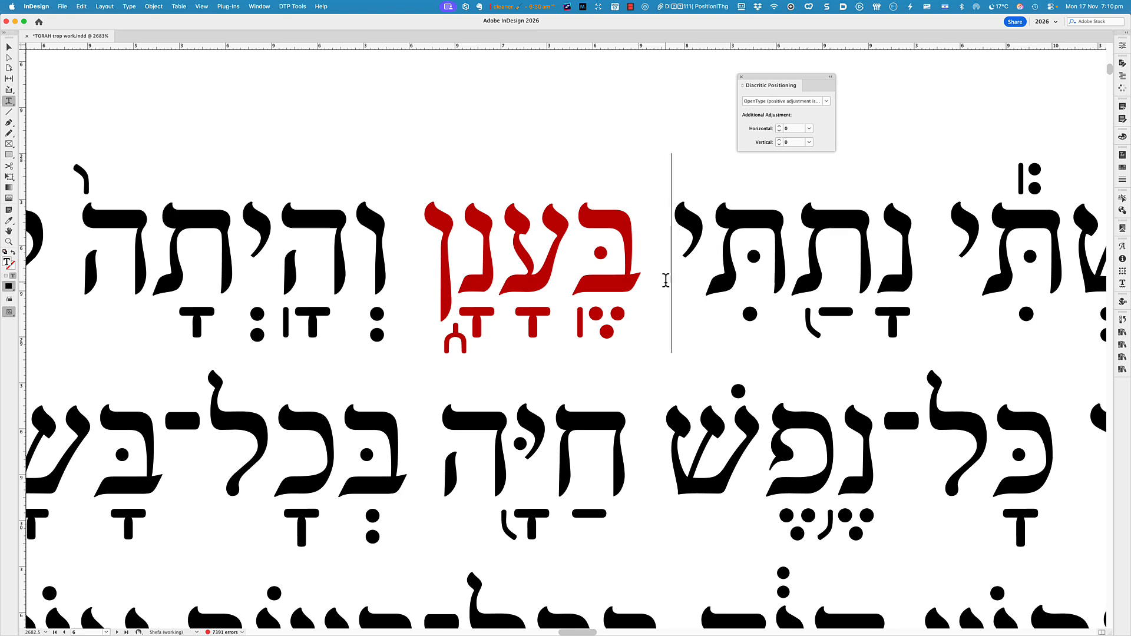
pyautogui.click(444, 261)
pyautogui.hotkey('shift', 'Left')
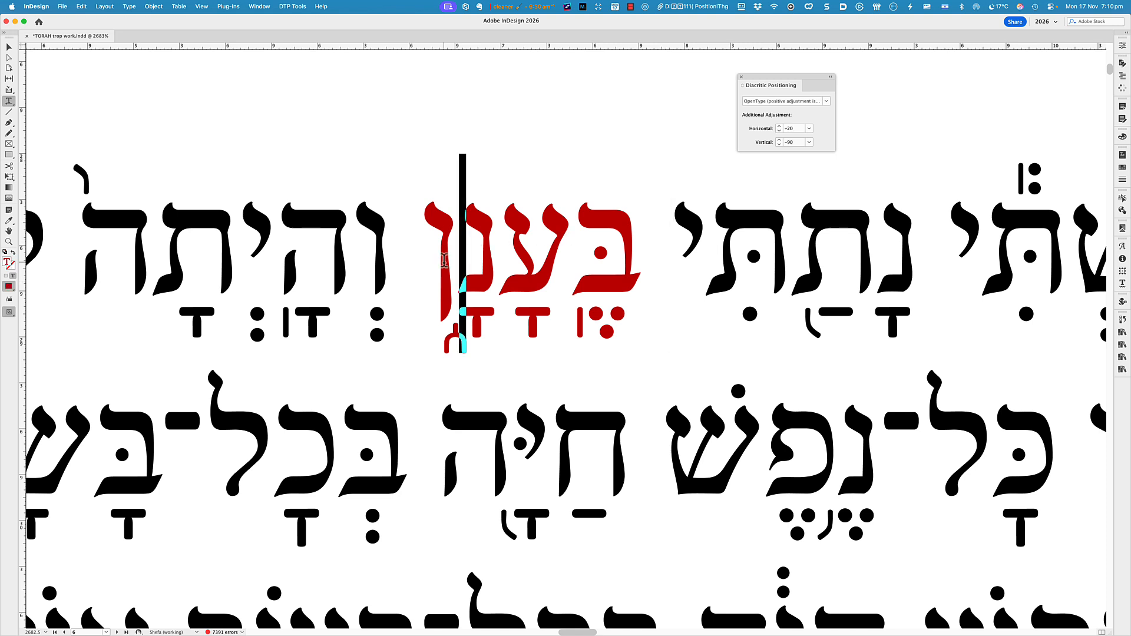
pyautogui.hotkey('alt', 'Up')
pyautogui.press('Left')
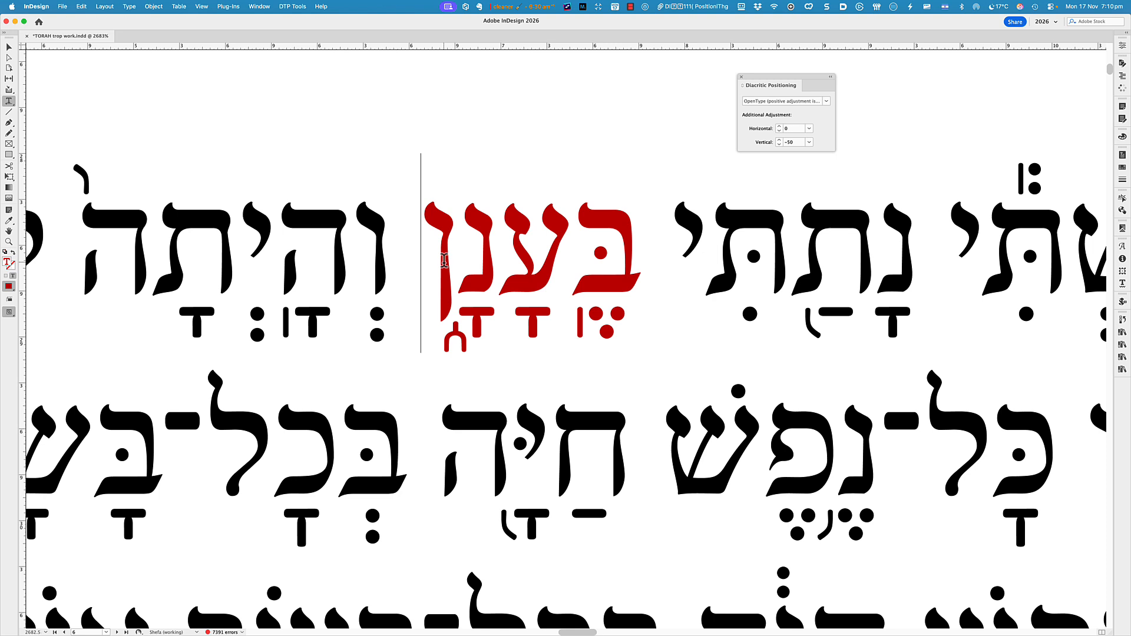
pyautogui.press('Right')
pyautogui.hotkey('shift', 'Left')
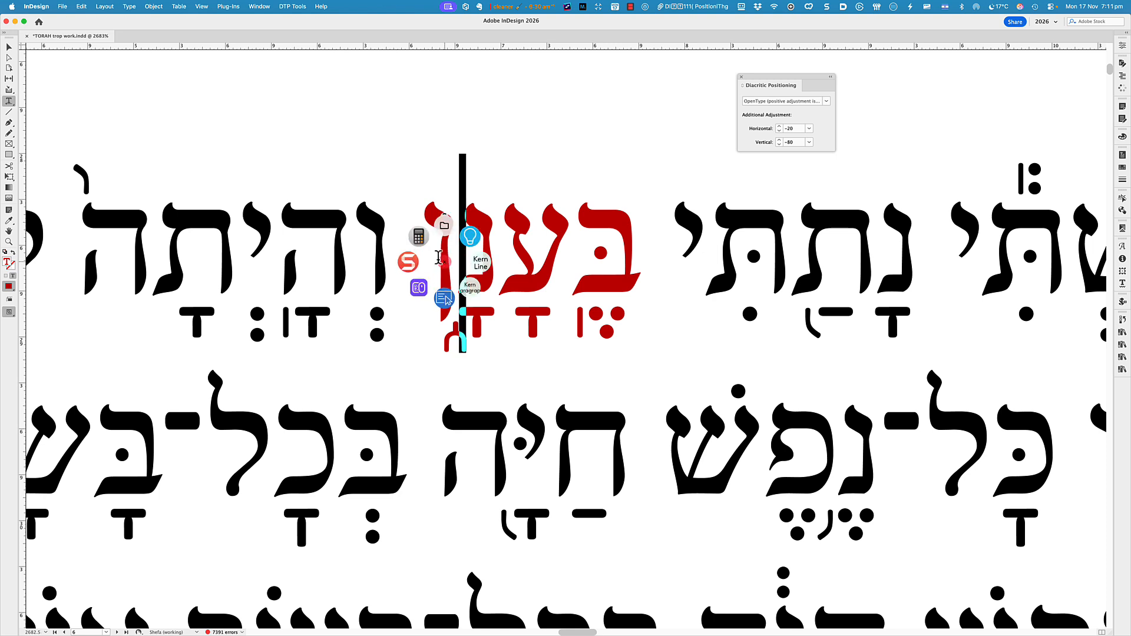
# Step: Capture the Diacritic Positioning panel with the updated offsets, and reset the diacritic adjustments of the whole red word
pyautogui.press('super+shift+4')
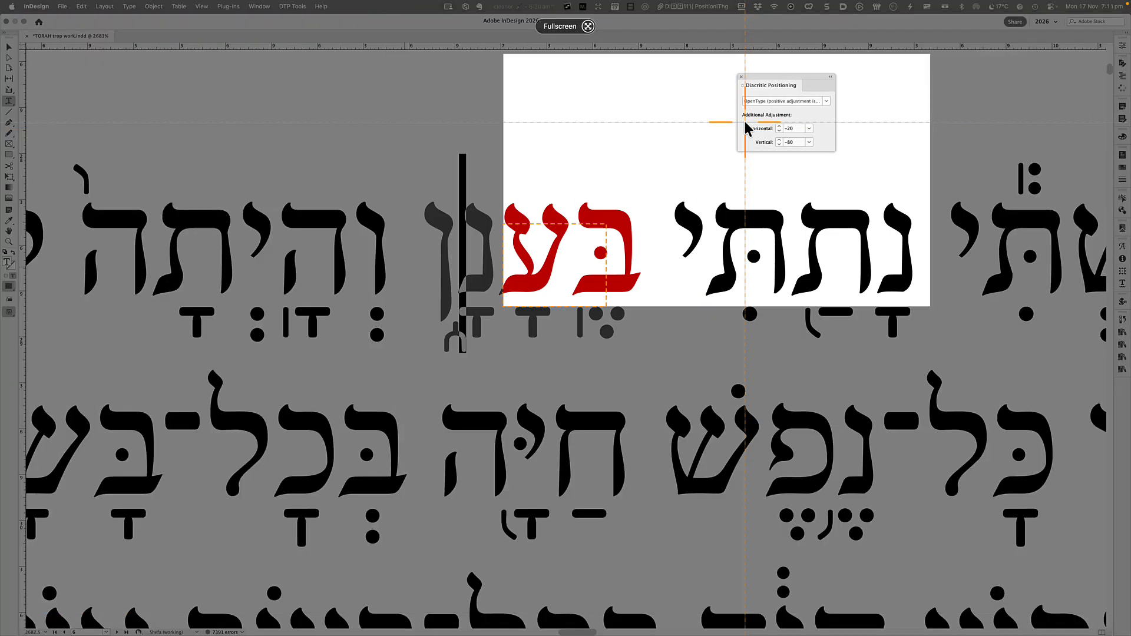
pyautogui.moveTo(741, 87); pyautogui.dragTo(740, 83)
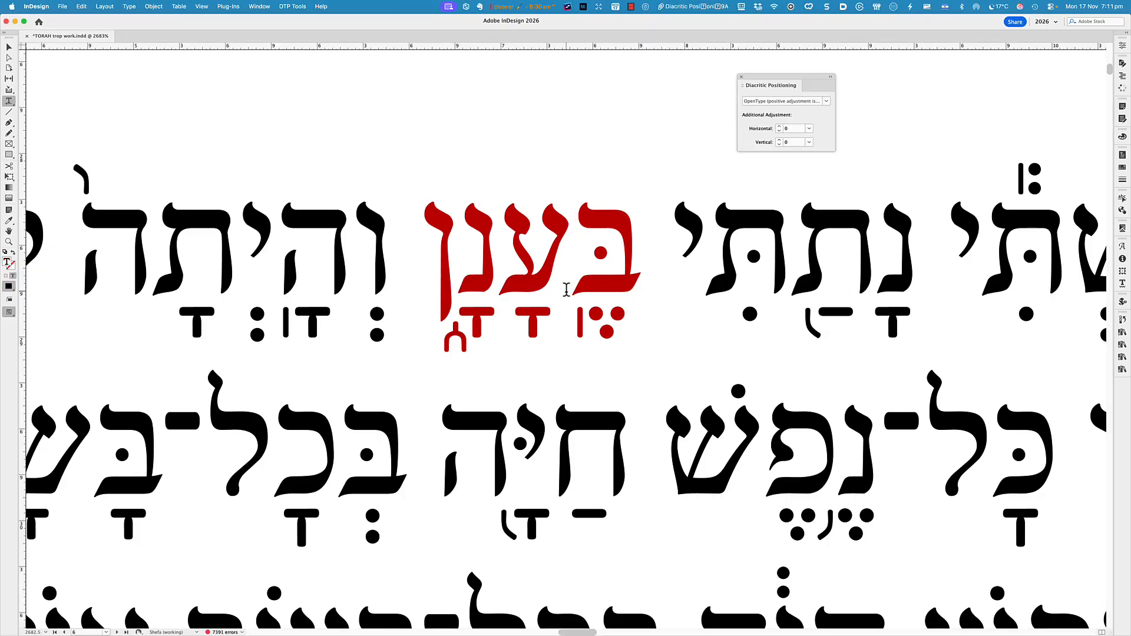
pyautogui.doubleClick(570, 300)
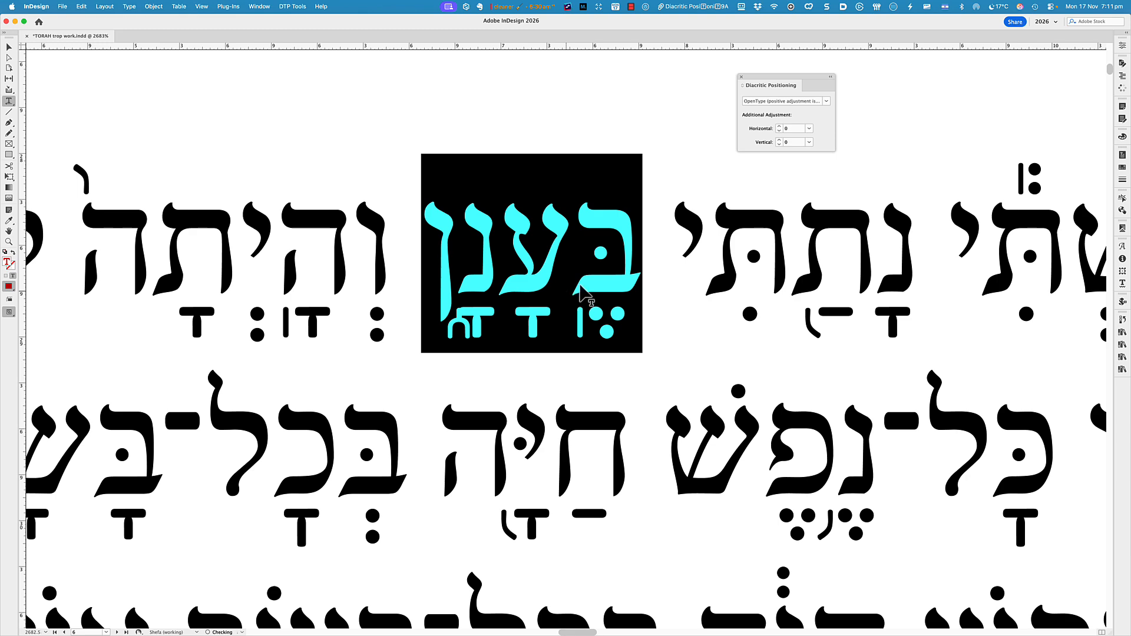
pyautogui.click(528, 294)
# Step: Switch to Glyphs, open the mark feature's code, and select the "#collisions without trop" comment
pyautogui.press('super+Tab')
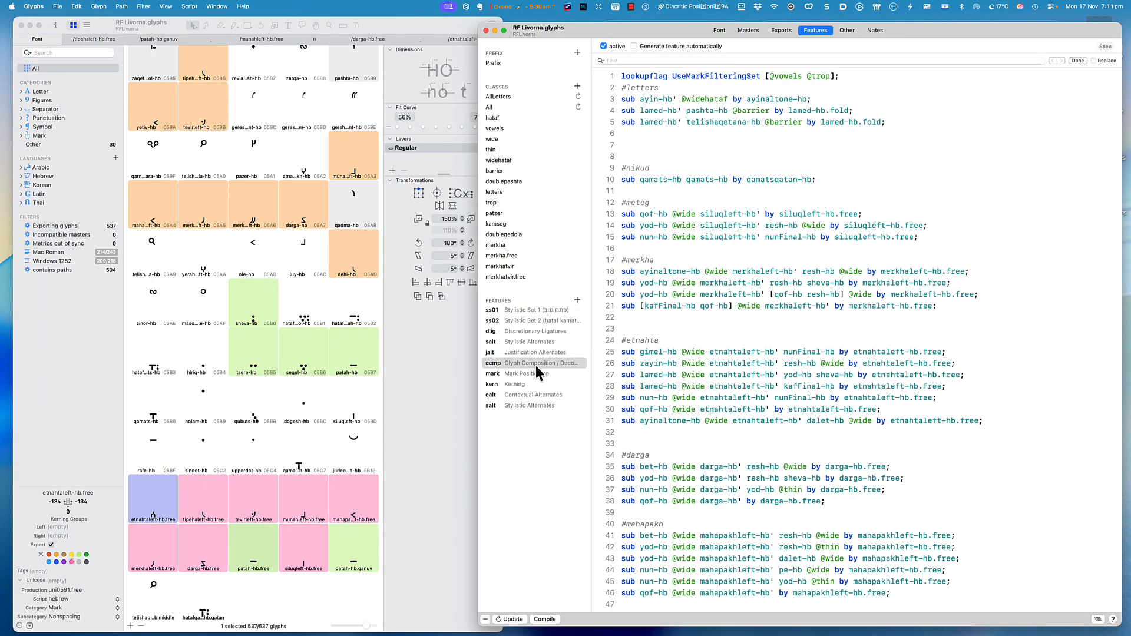
pyautogui.click(533, 372)
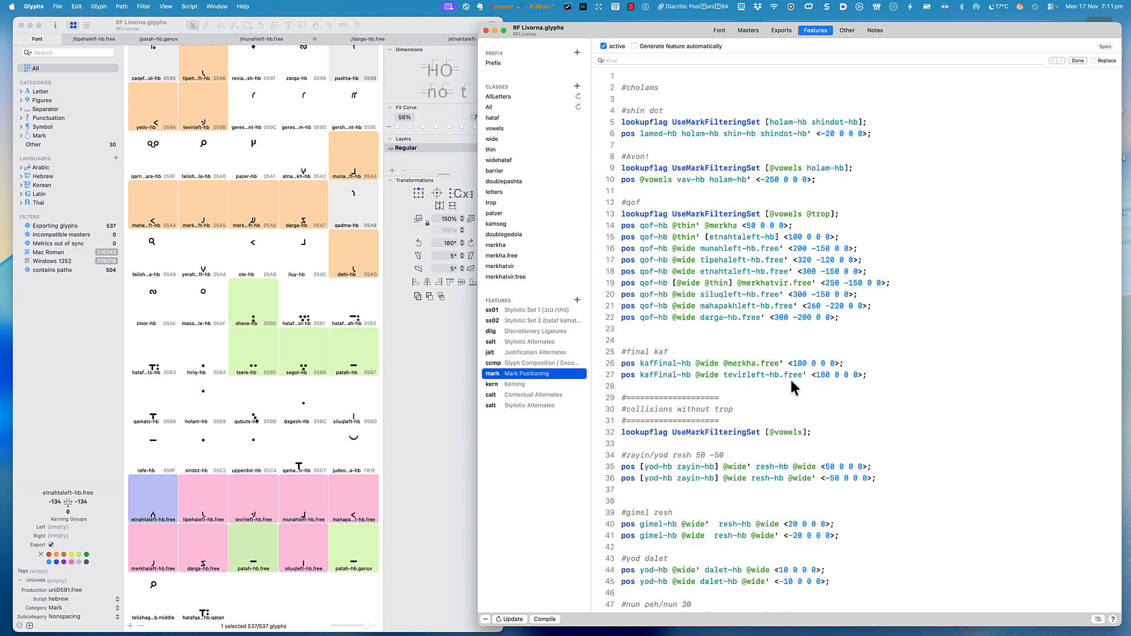
pyautogui.scroll(-2, 775, 396)
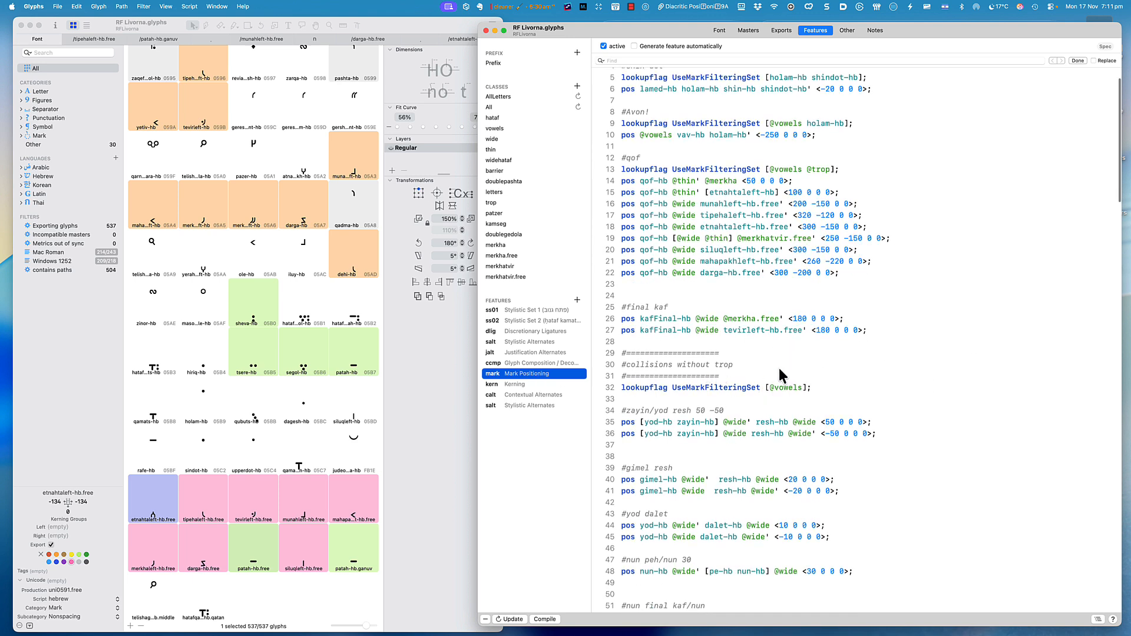
pyautogui.moveTo(734, 365); pyautogui.dragTo(612, 375)
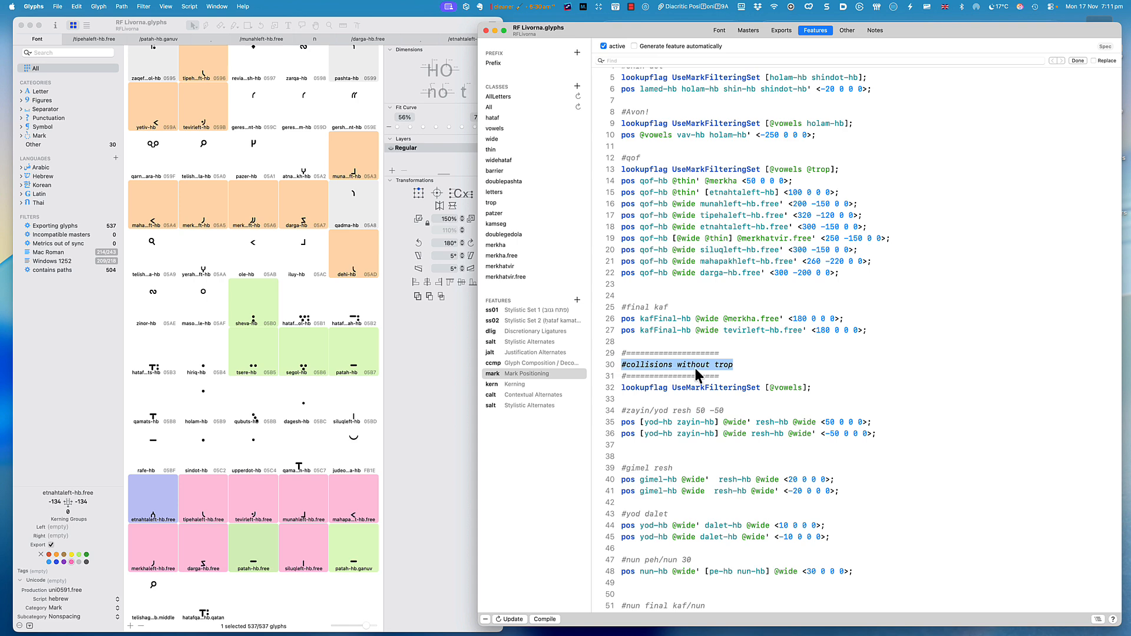
pyautogui.scroll(-8, 841, 375)
pyautogui.scroll(-6, 841, 377)
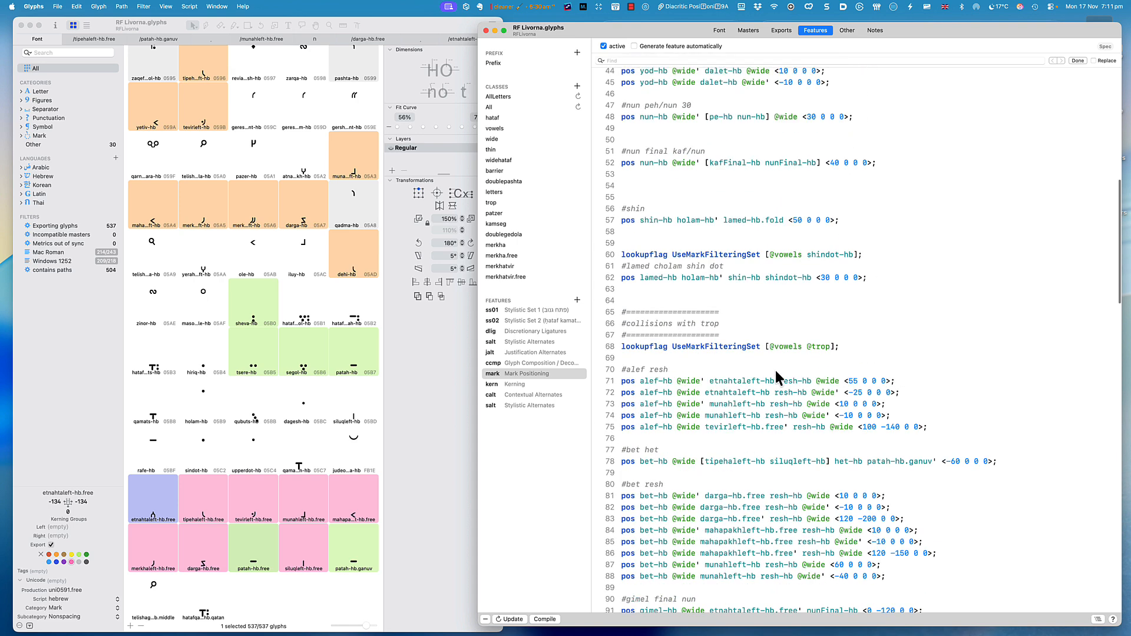
pyautogui.moveTo(720, 324); pyautogui.dragTo(627, 324)
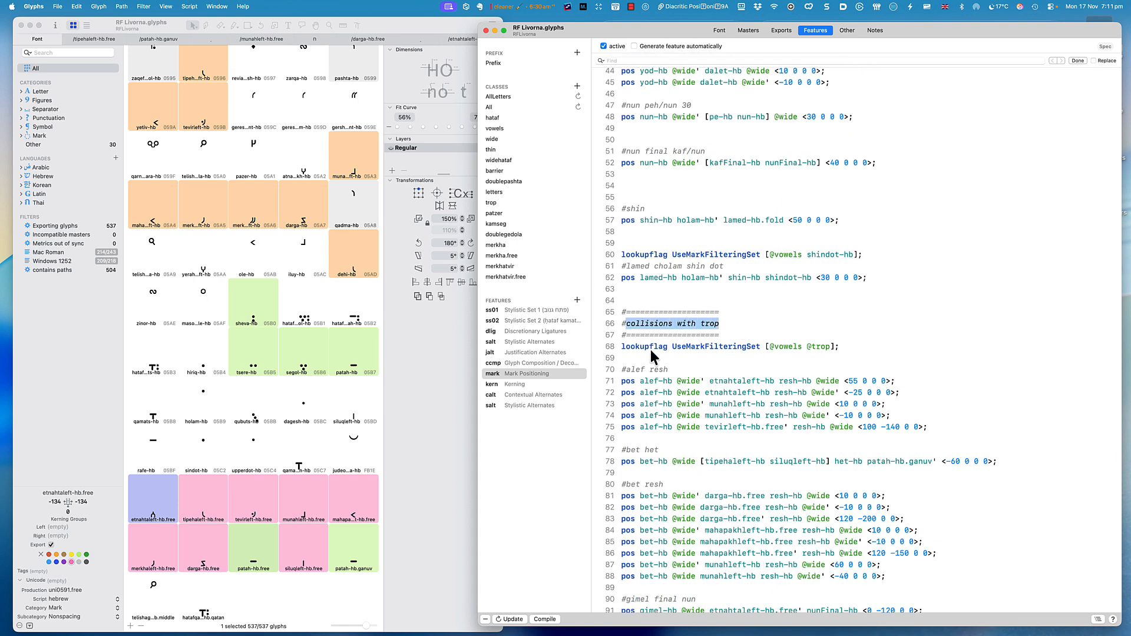
pyautogui.click(772, 346)
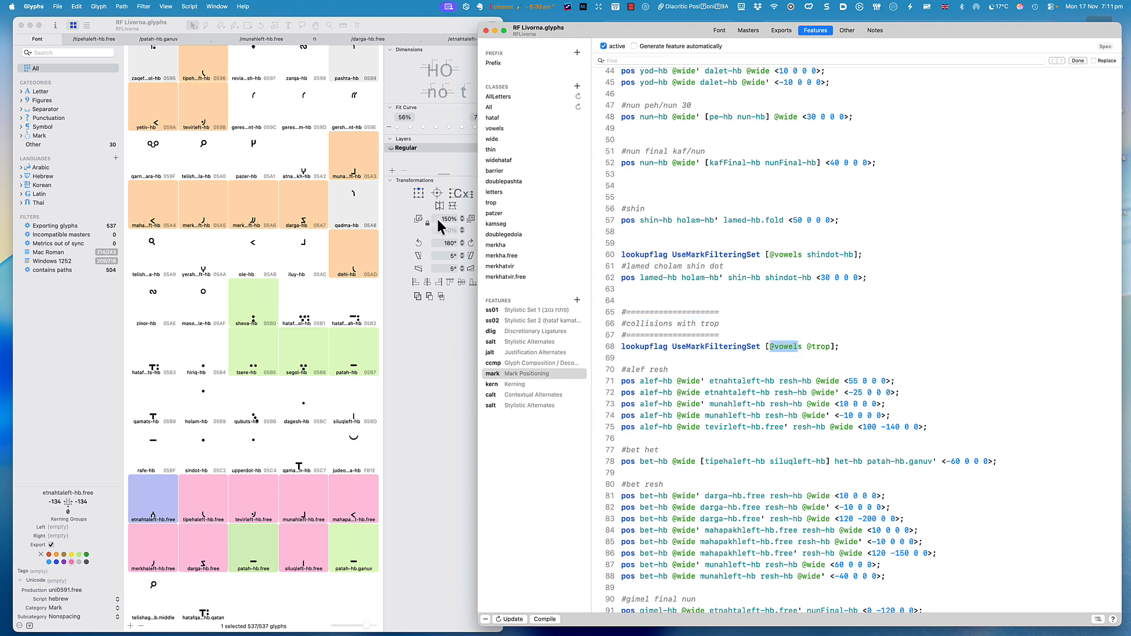
# Step: Inspect the glyph lists of the vowels and trop classes, and return to the mark feature's code
pyautogui.click(499, 131)
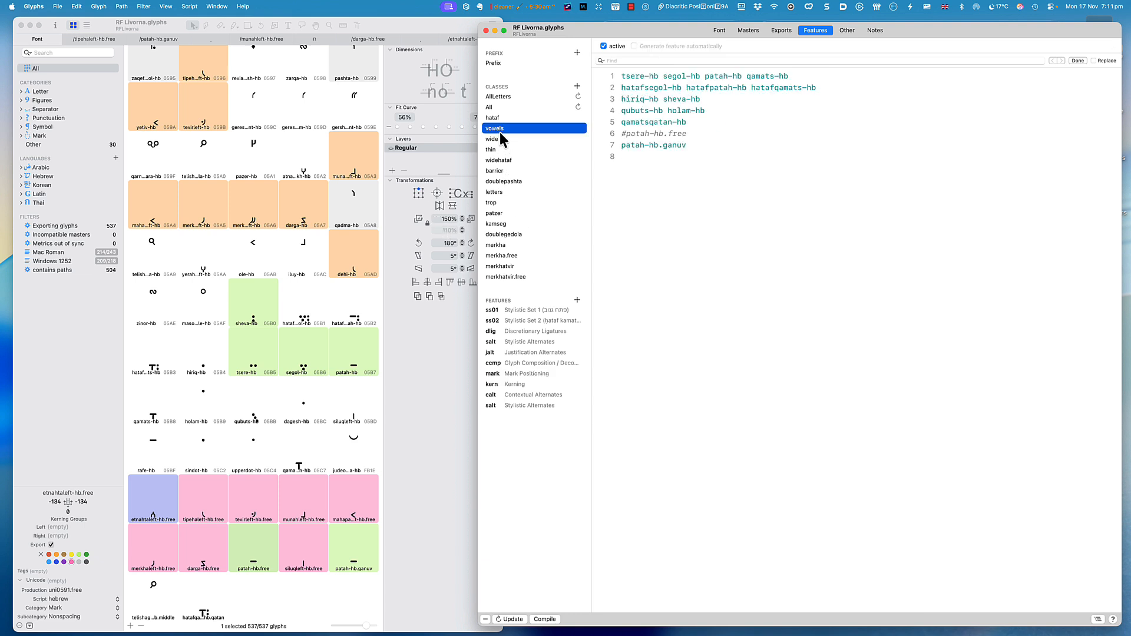
pyautogui.click(501, 203)
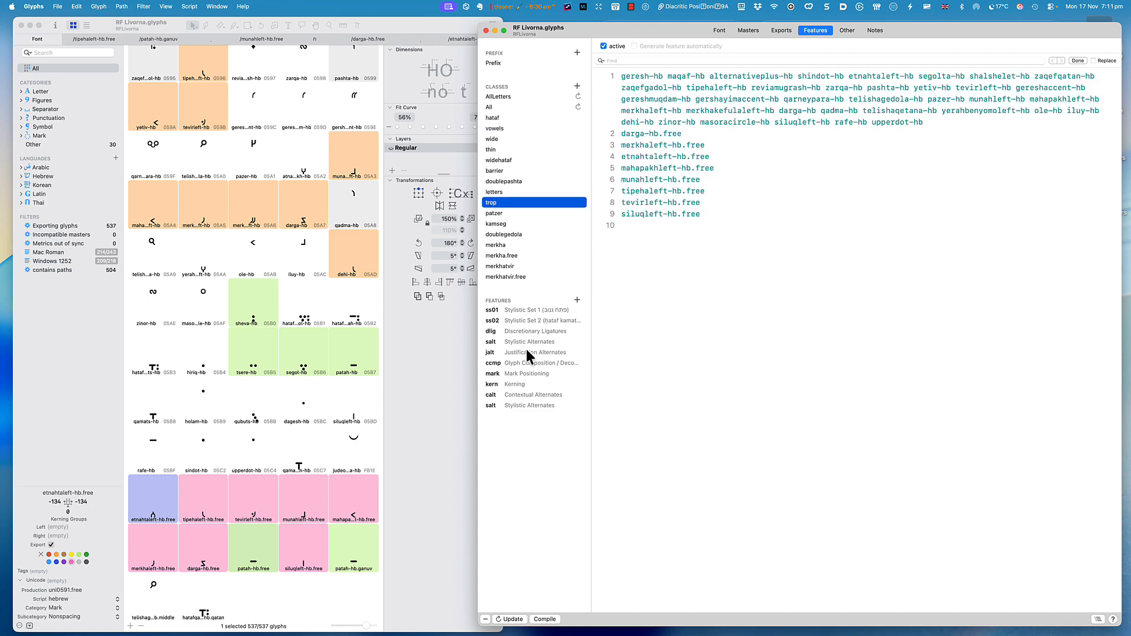
pyautogui.click(527, 351)
pyautogui.click(522, 366)
pyautogui.click(521, 374)
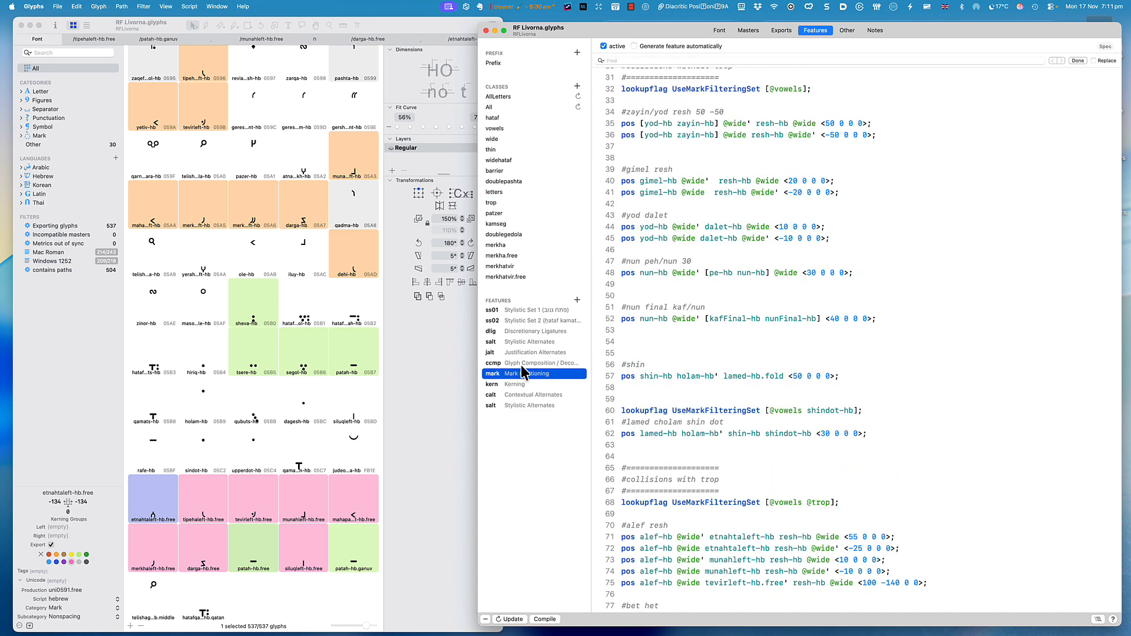
pyautogui.click(521, 364)
pyautogui.click(521, 373)
# Step: Locate the end of the siluqleft-hb.free rule under "#nun final nun" in the mark feature, and check the font's units per em
pyautogui.scroll(-5, 738, 380)
pyautogui.scroll(-6, 738, 380)
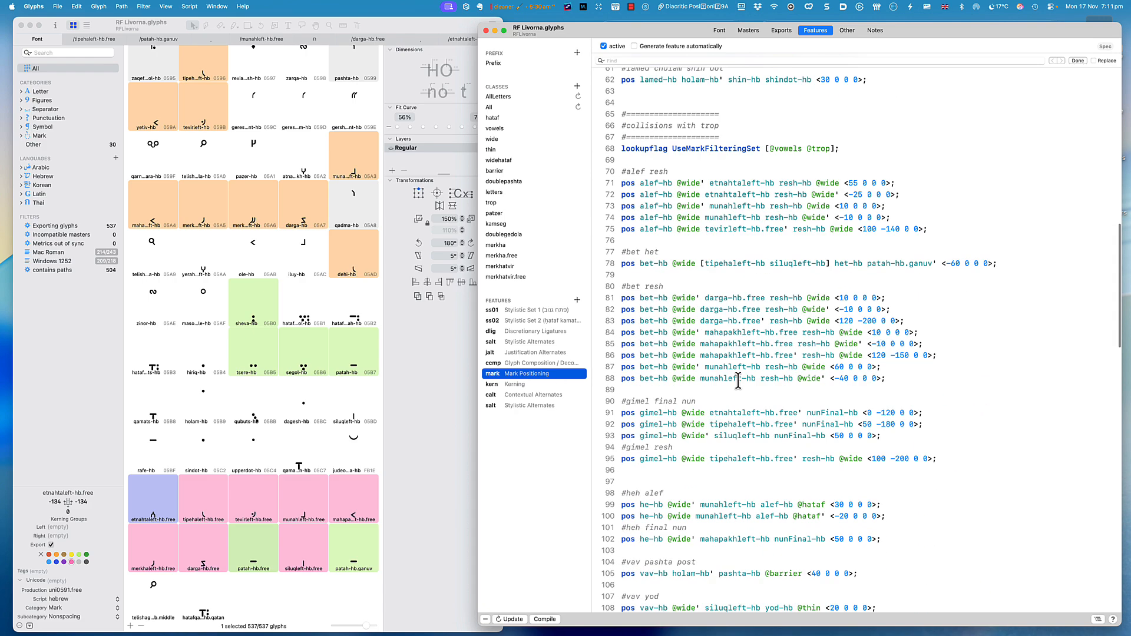
pyautogui.scroll(-20, 738, 380)
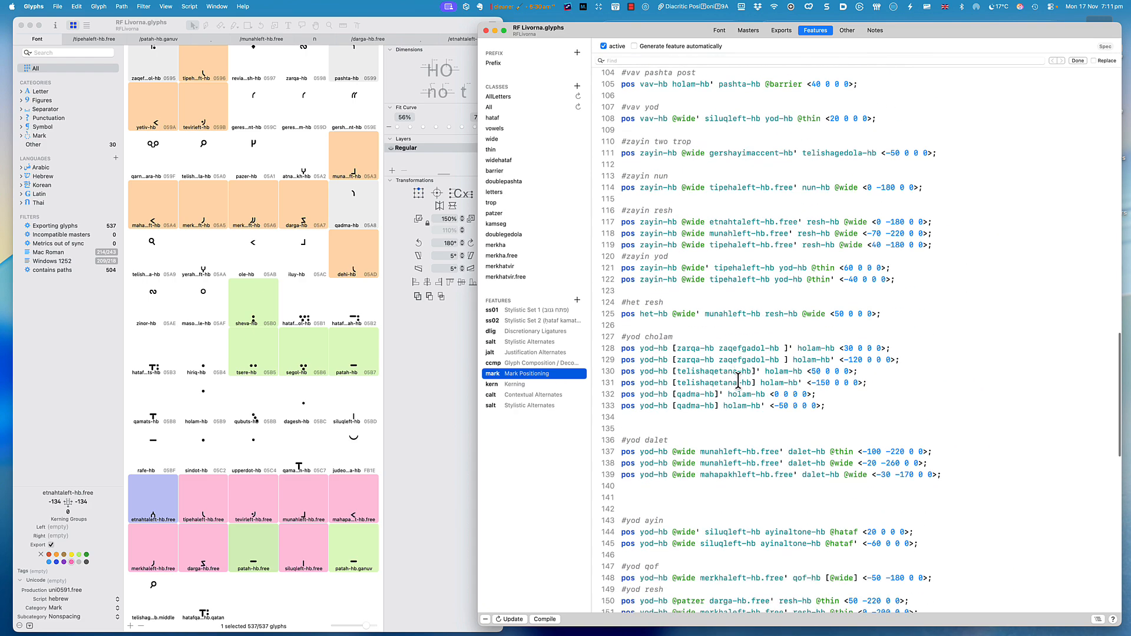
pyautogui.scroll(-6, 738, 380)
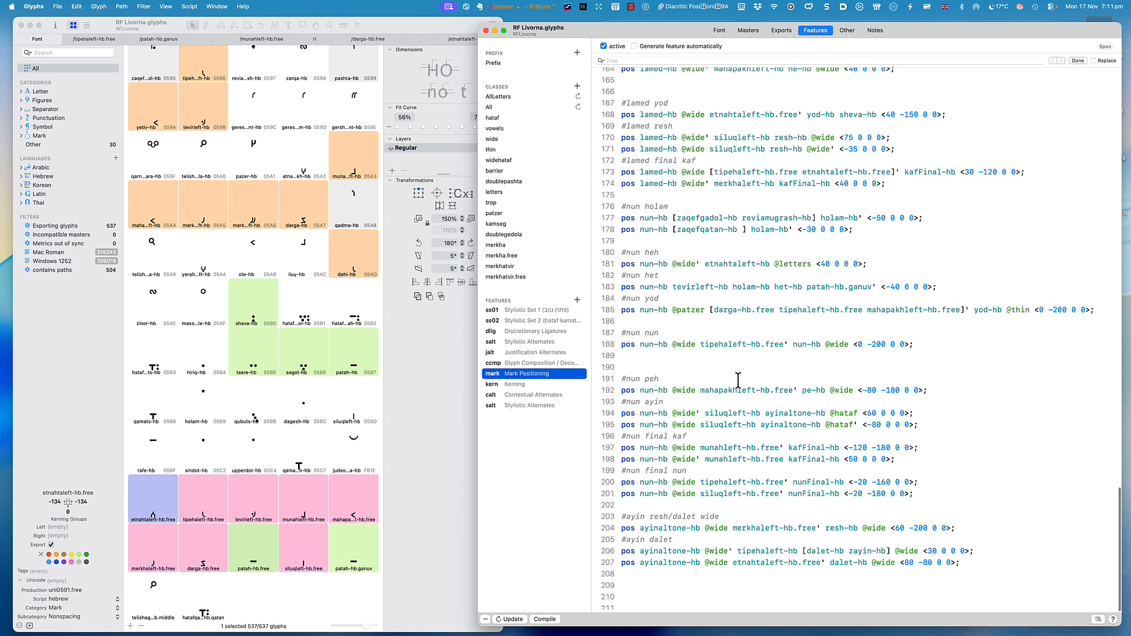
pyautogui.click(632, 354)
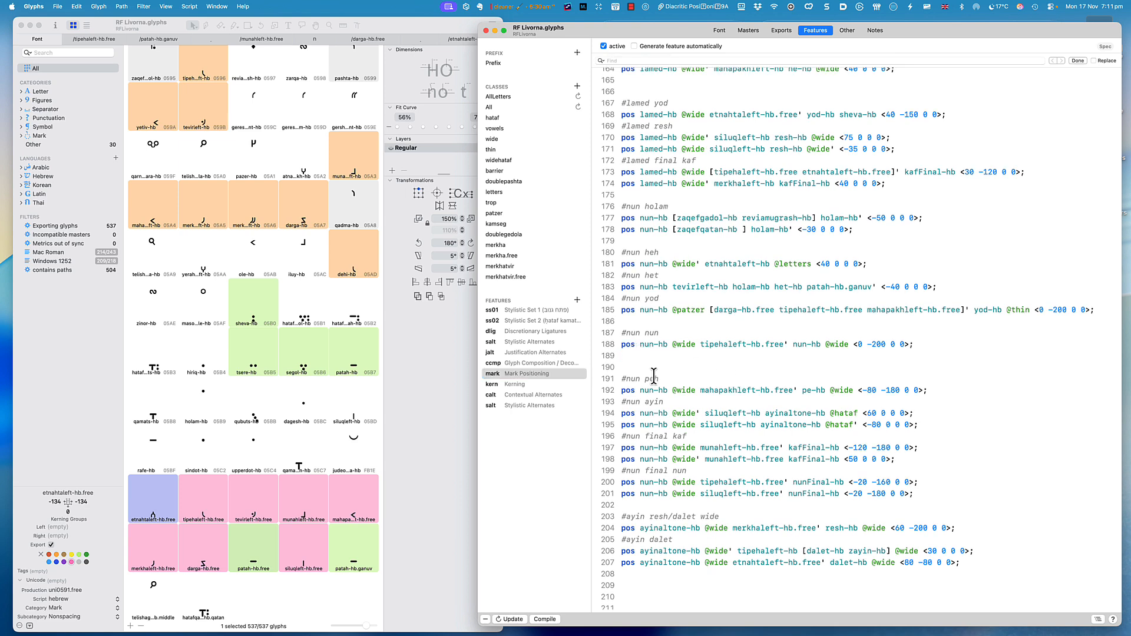
pyautogui.click(915, 494)
pyautogui.click(720, 32)
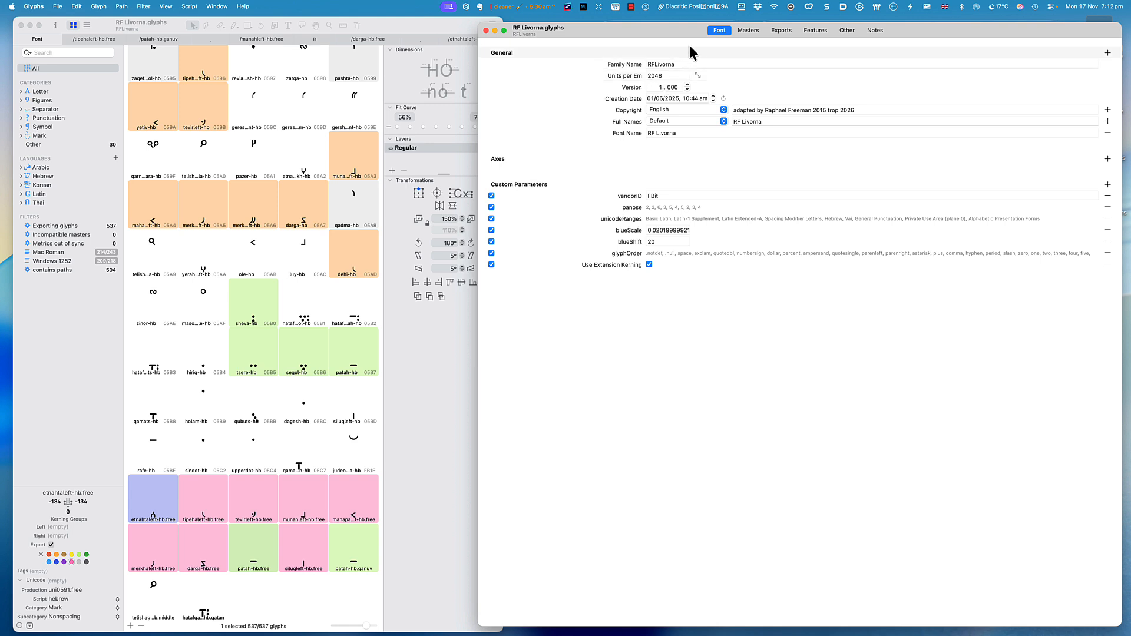
pyautogui.click(815, 32)
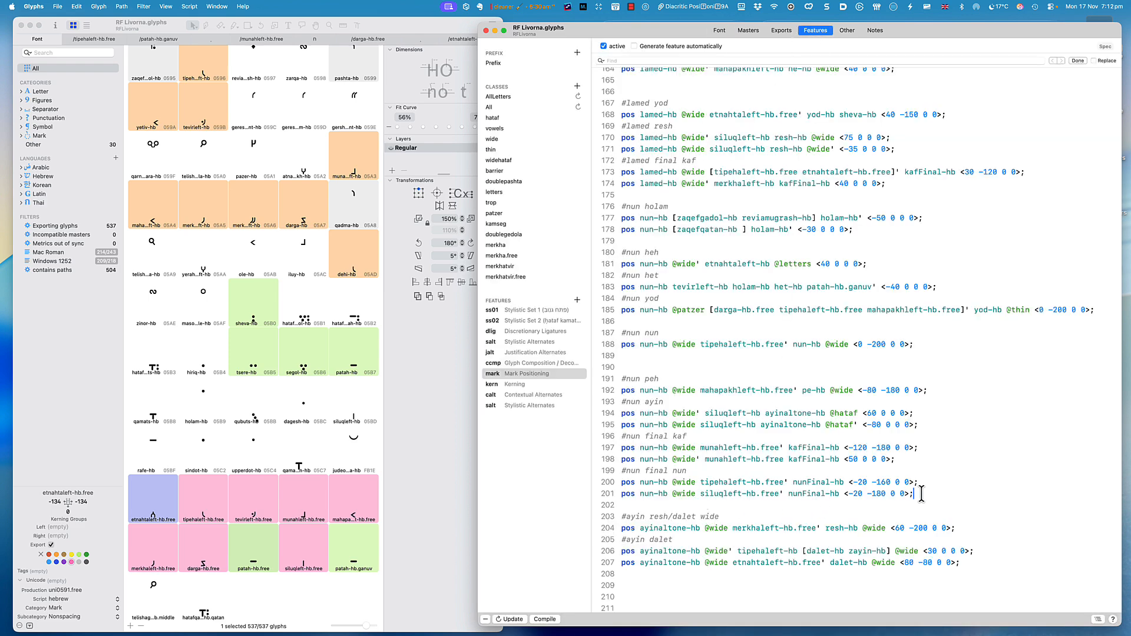
# Step: Duplicate the siluqleft-hb.free rule on a new line under the "#nun final nun" comment
pyautogui.press('Return')
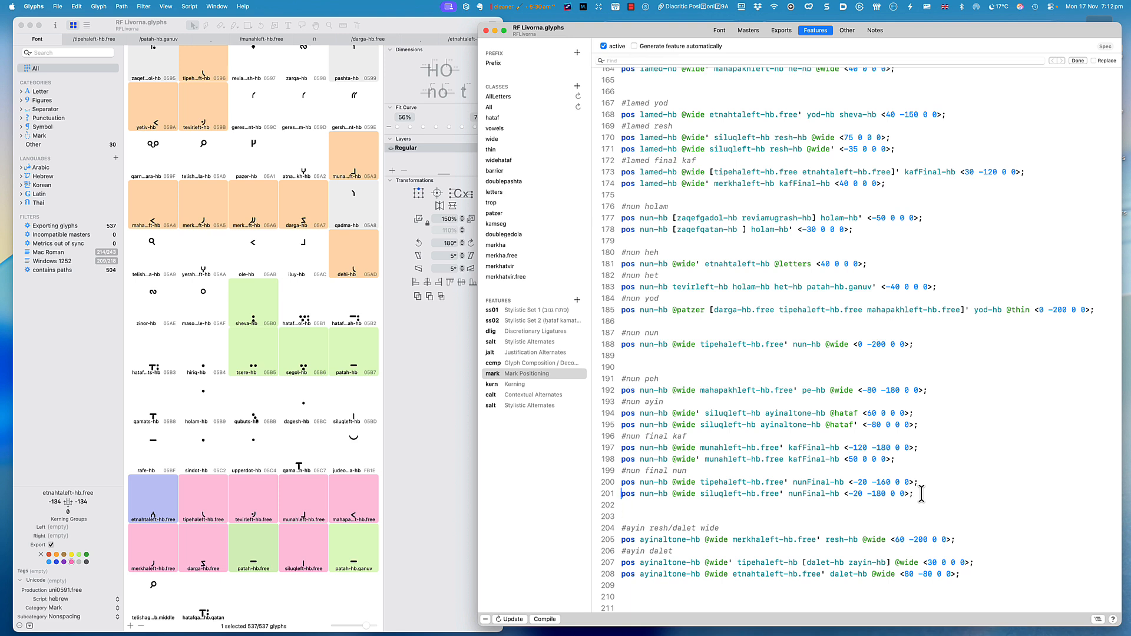
pyautogui.hotkey('shift', 'Down')
pyautogui.press('super+c')
pyautogui.press('super+v')
pyautogui.press('super+v')
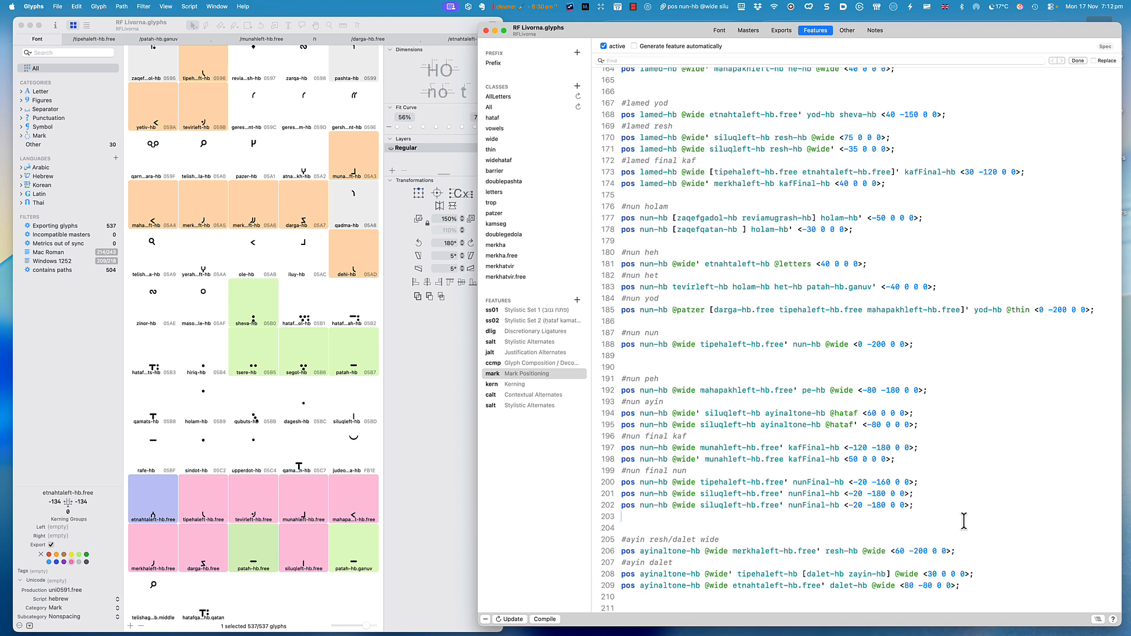
# Step: Change the duplicated final nun rule to target etnahtaleft-hb.free with the offset <-40 -160 0 0>
pyautogui.doubleClick(750, 505)
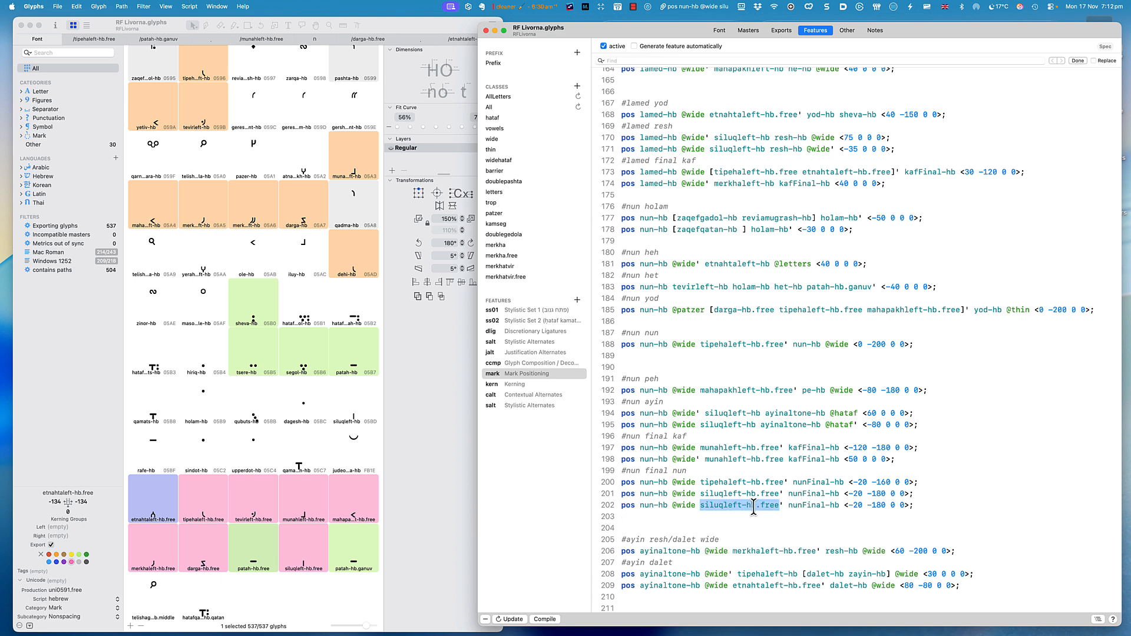
pyautogui.write('et')
pyautogui.press('Down')
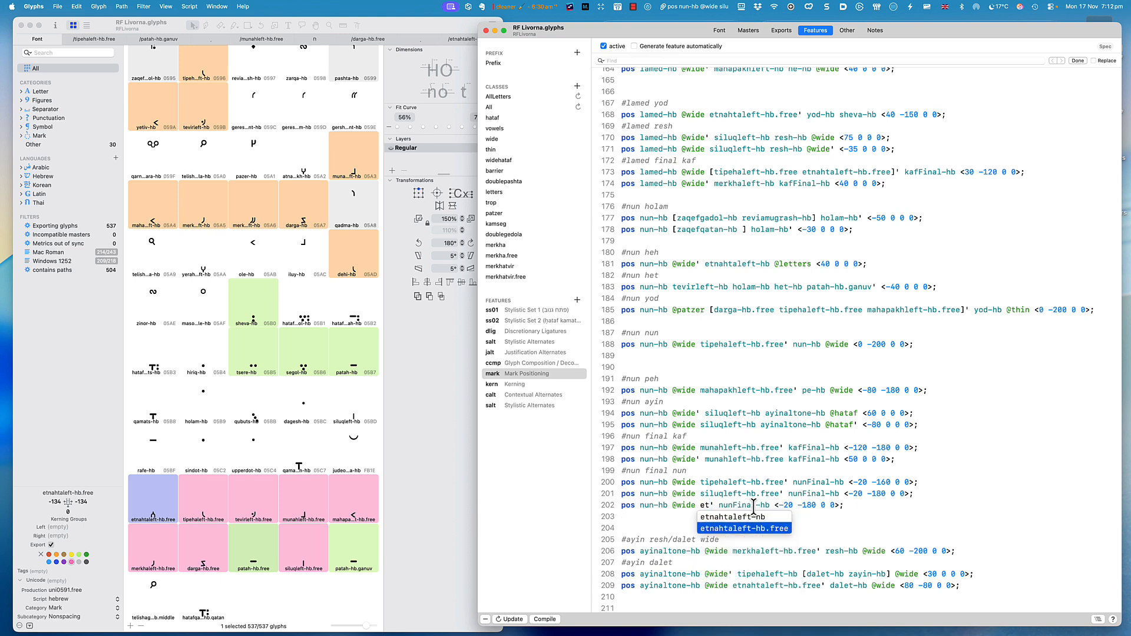
pyautogui.press('Return')
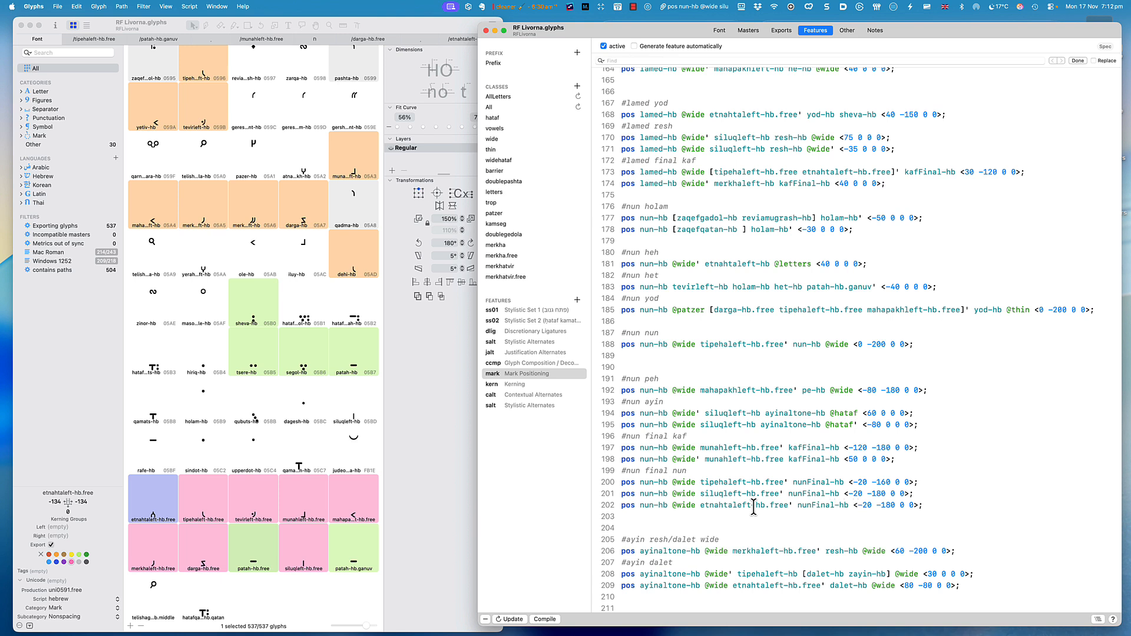
pyautogui.hotkey('shift', 'Right')
pyautogui.hotkey('shift', 'Right')
# Step: Export the font as .otf, and in InDesign undo the red colouring of the word with the etnahta
pyautogui.press('super+e')
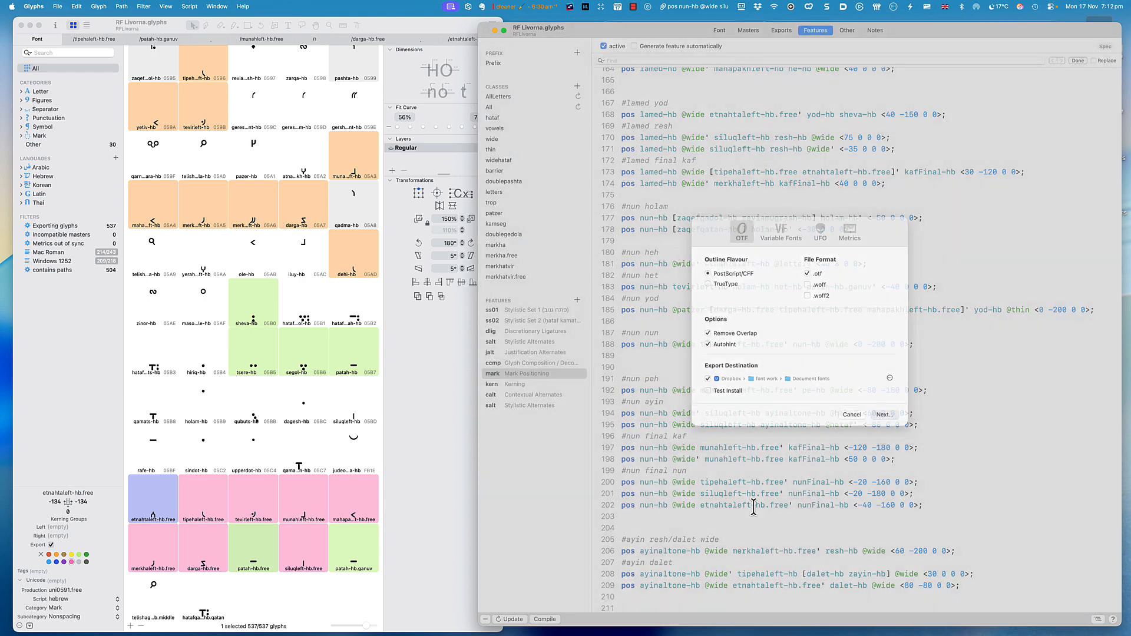
pyautogui.press('Return')
pyautogui.hotkey('ctrl', 'Left')
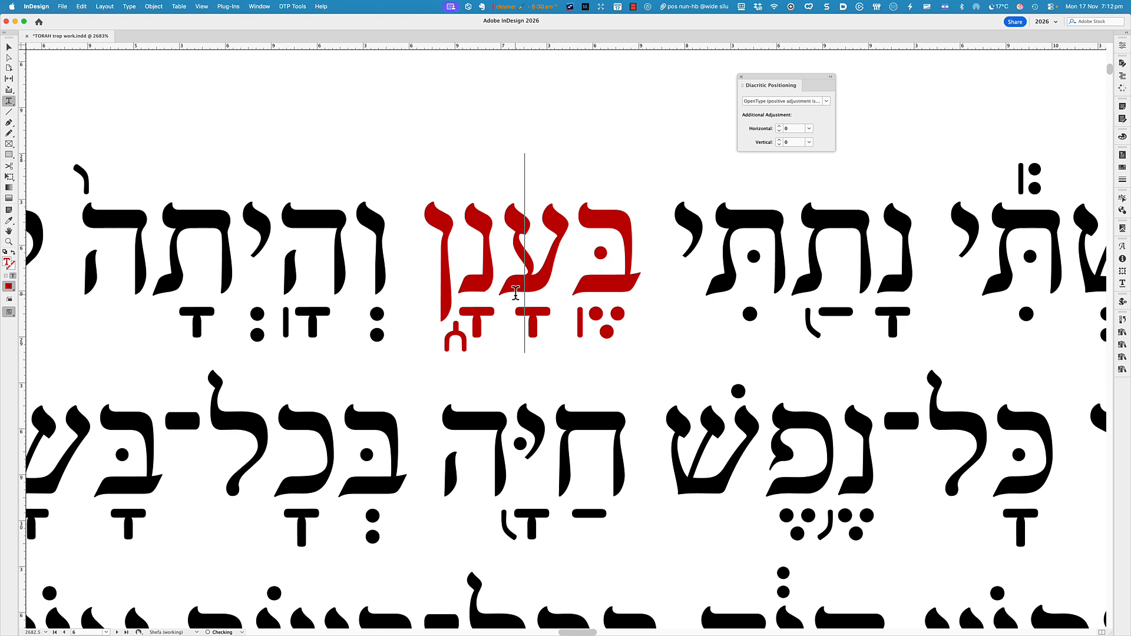
pyautogui.press('super+z')
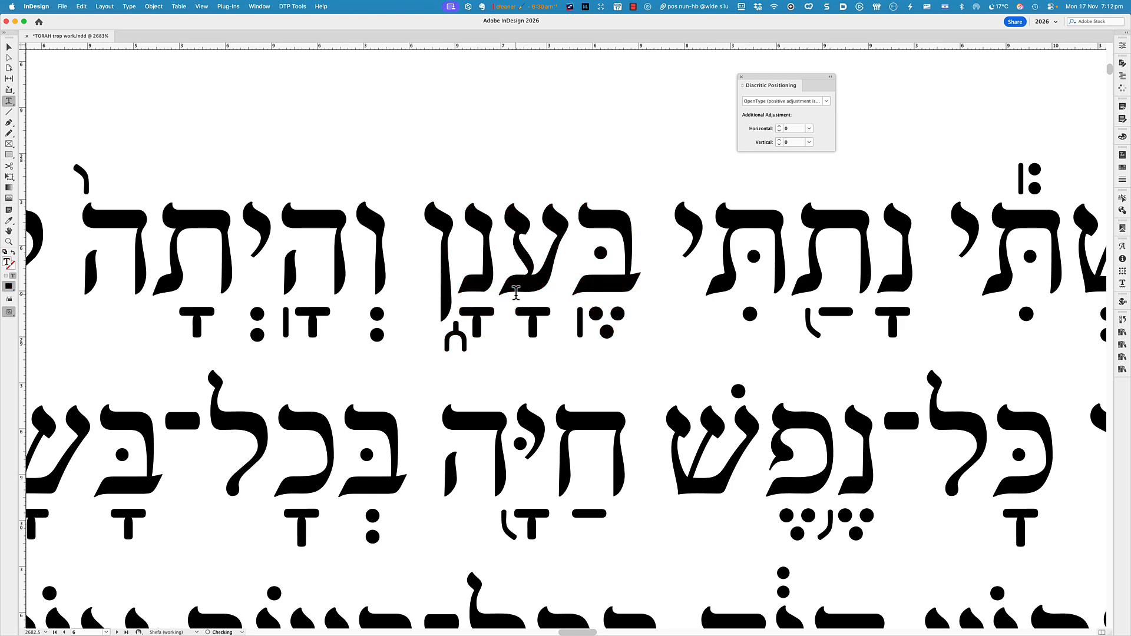
# Step: Examine the lines around verses 13 to 16 for trop marks that collide with a following letter
pyautogui.scroll(-3, 581, 328)
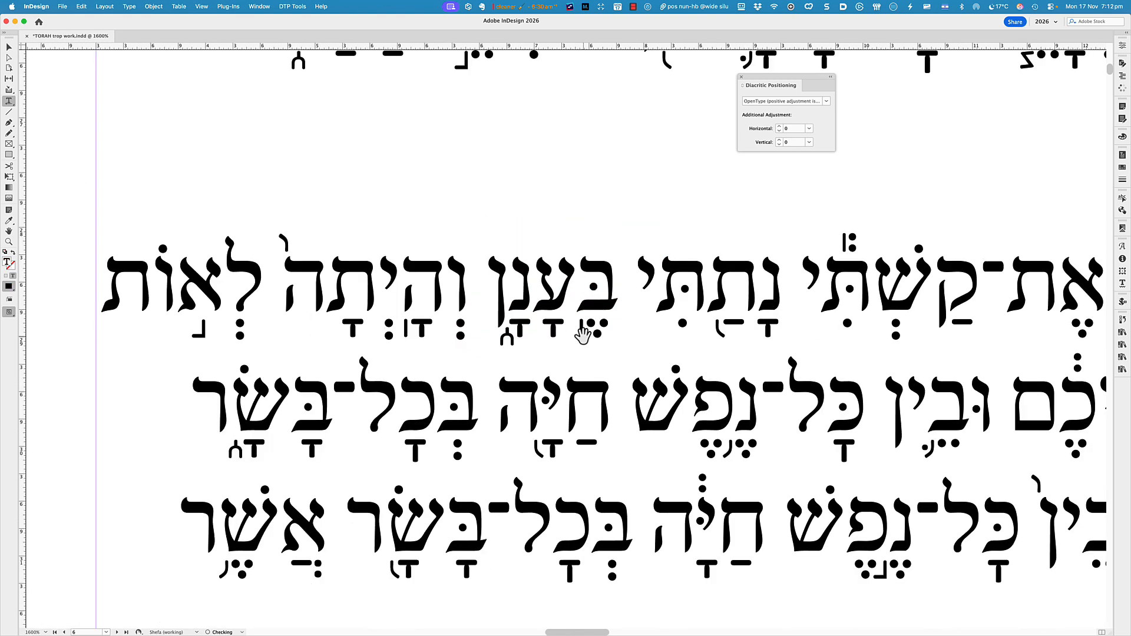
pyautogui.hscroll(3, 583, 358)
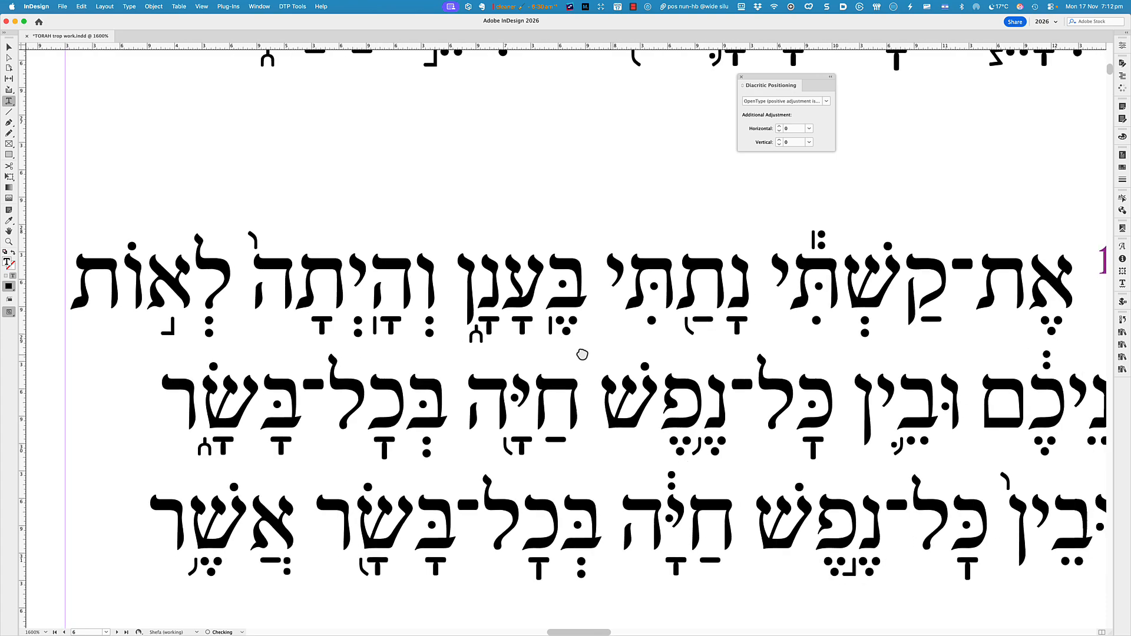
pyautogui.hscroll(5, 811, 386)
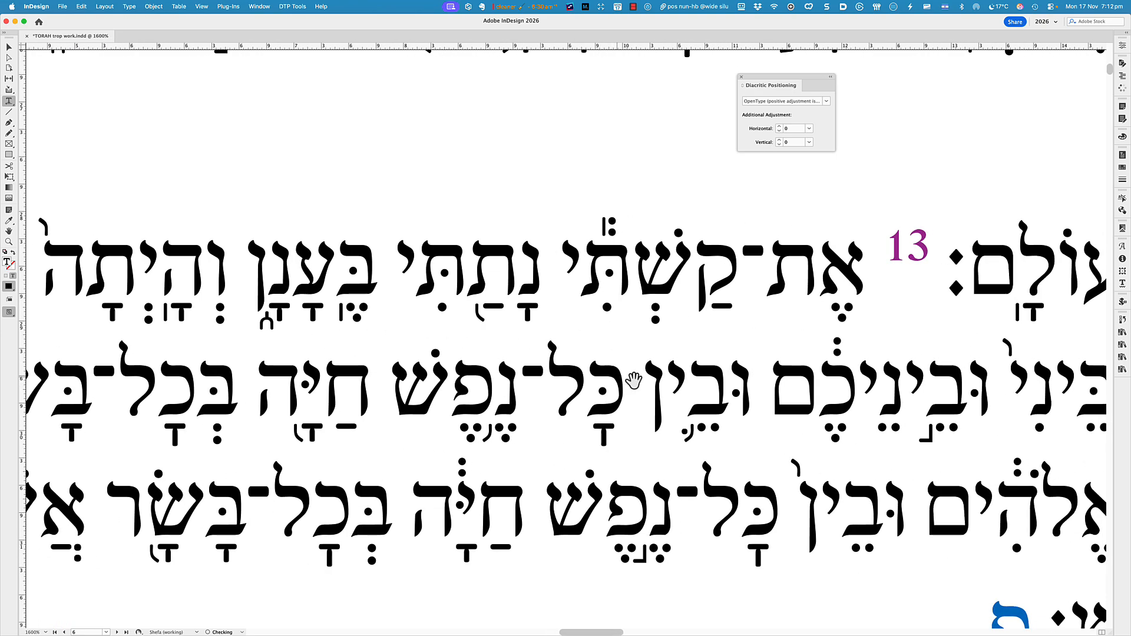
pyautogui.moveTo(795, 390); pyautogui.dragTo(401, 365)
pyautogui.moveTo(769, 411); pyautogui.dragTo(456, 340)
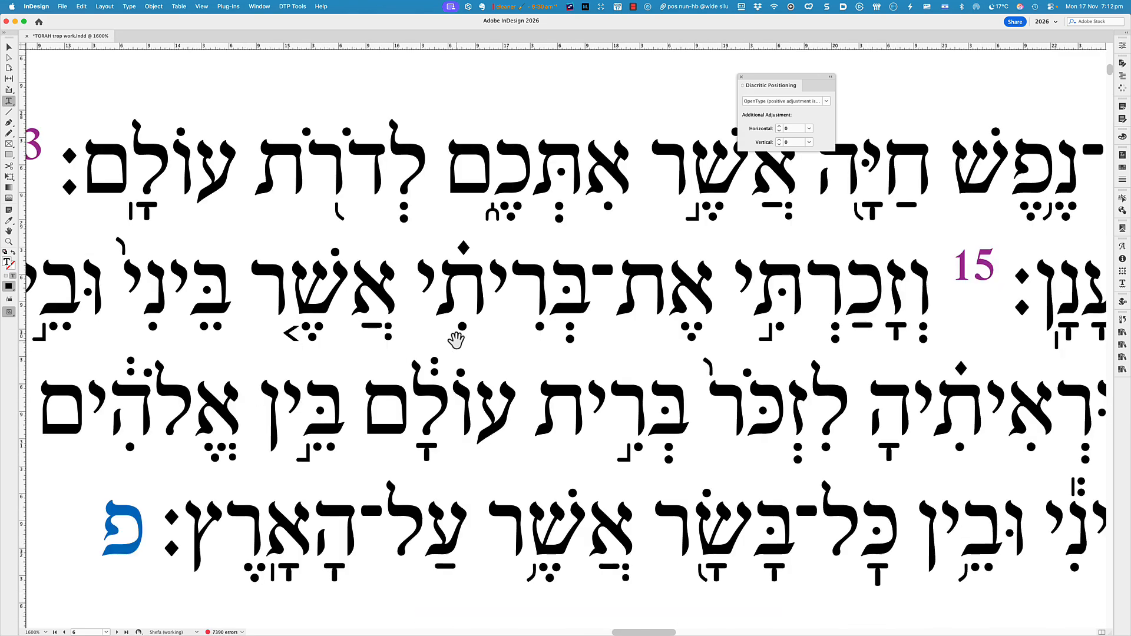
pyautogui.moveTo(870, 378); pyautogui.dragTo(602, 353)
pyautogui.hscroll(5, 602, 354)
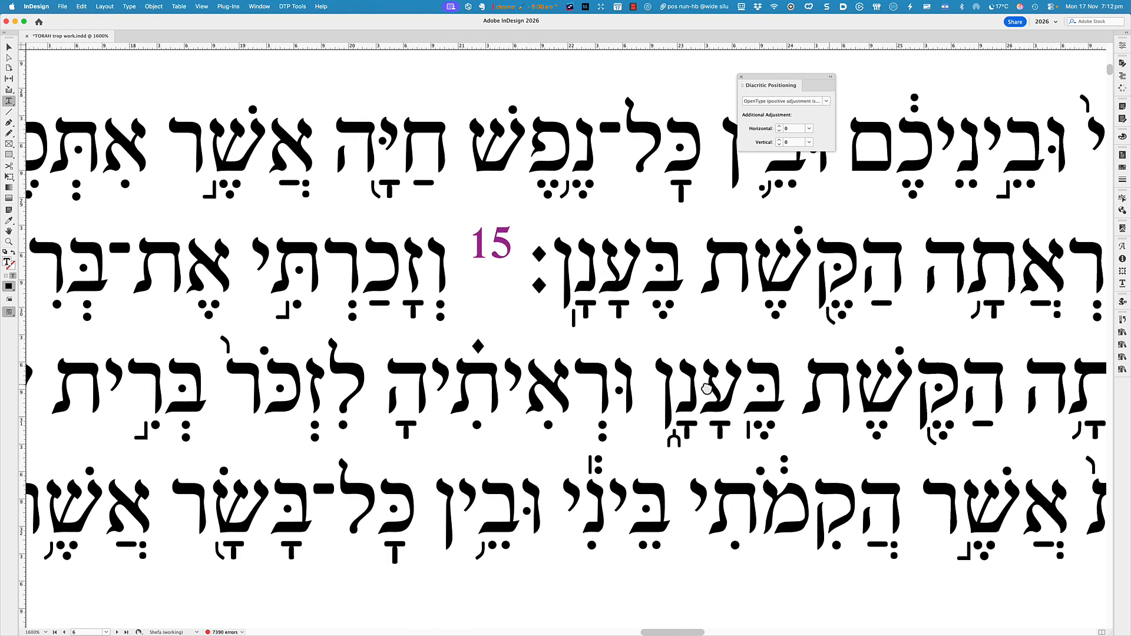
pyautogui.hscroll(1, 783, 402)
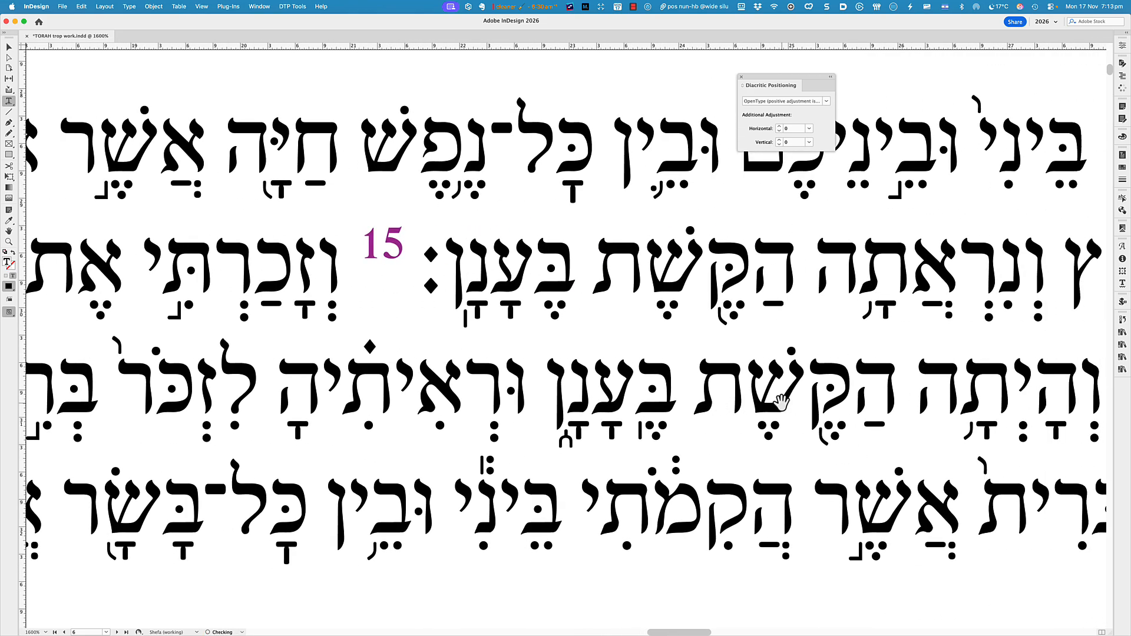
# Step: Check the trop under both בענן words and both הקשת words in verses 14 and 16
pyautogui.click(564, 399)
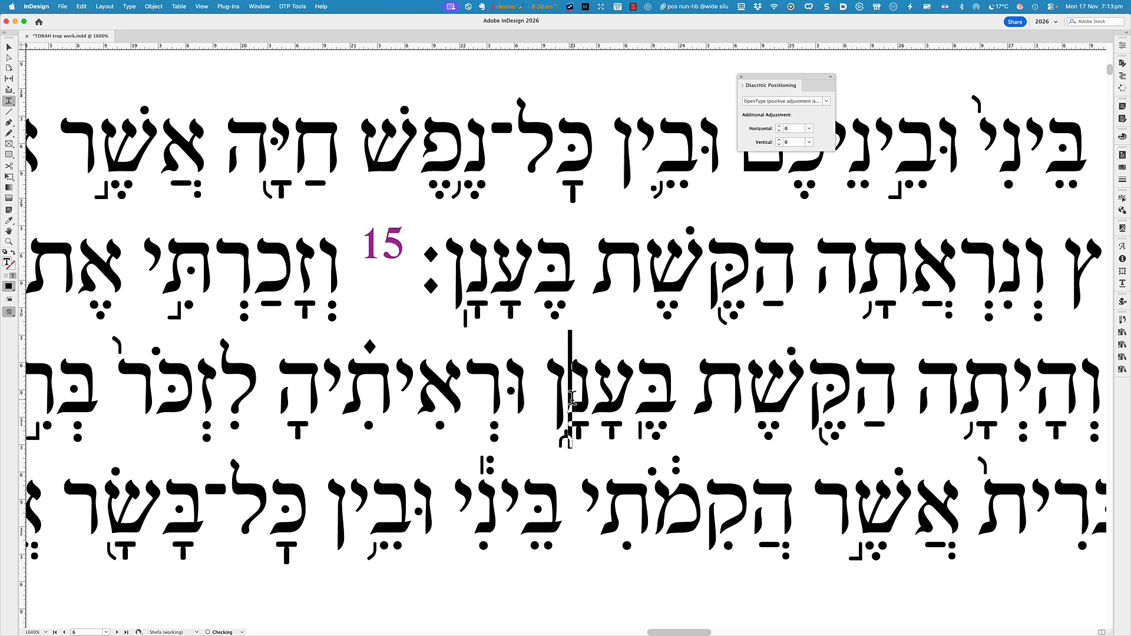
pyautogui.click(465, 277)
pyautogui.doubleClick(831, 402)
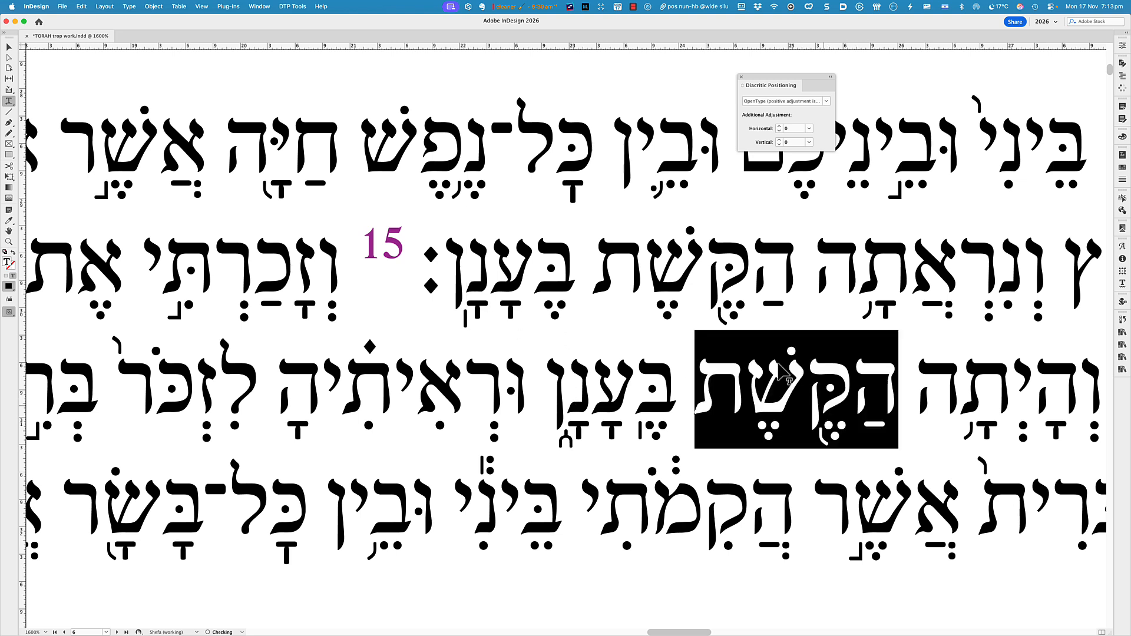
pyautogui.doubleClick(704, 284)
# Step: Scan the text on through verses 18 to 25 for mark collisions, and select the word כרם before verse 21
pyautogui.hscroll(6, 819, 433)
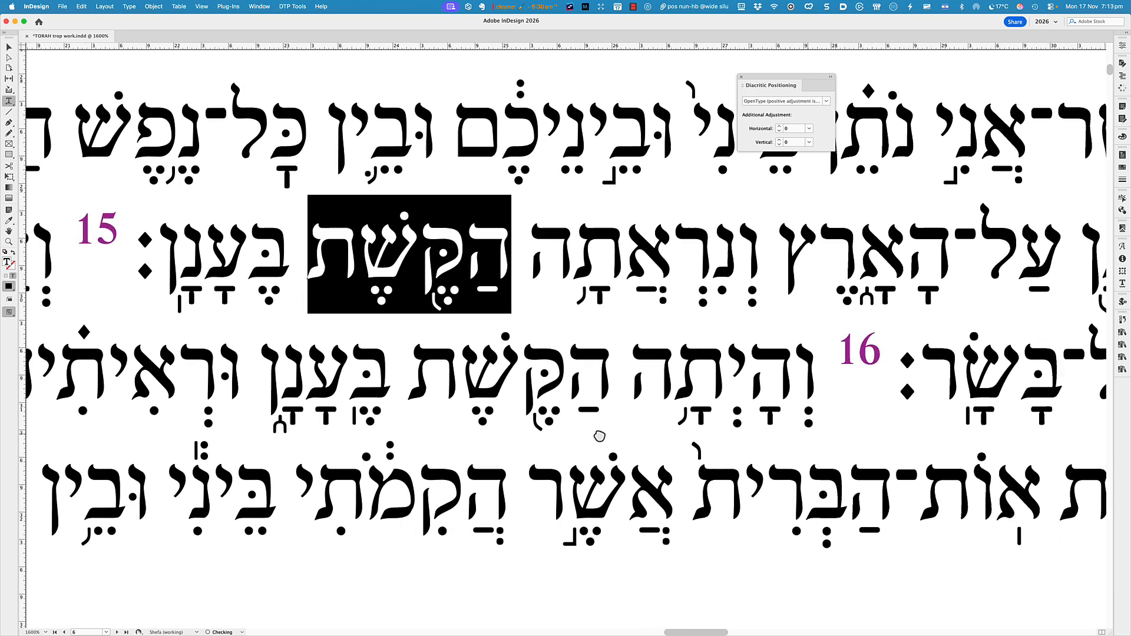
pyautogui.moveTo(780, 429); pyautogui.dragTo(481, 432)
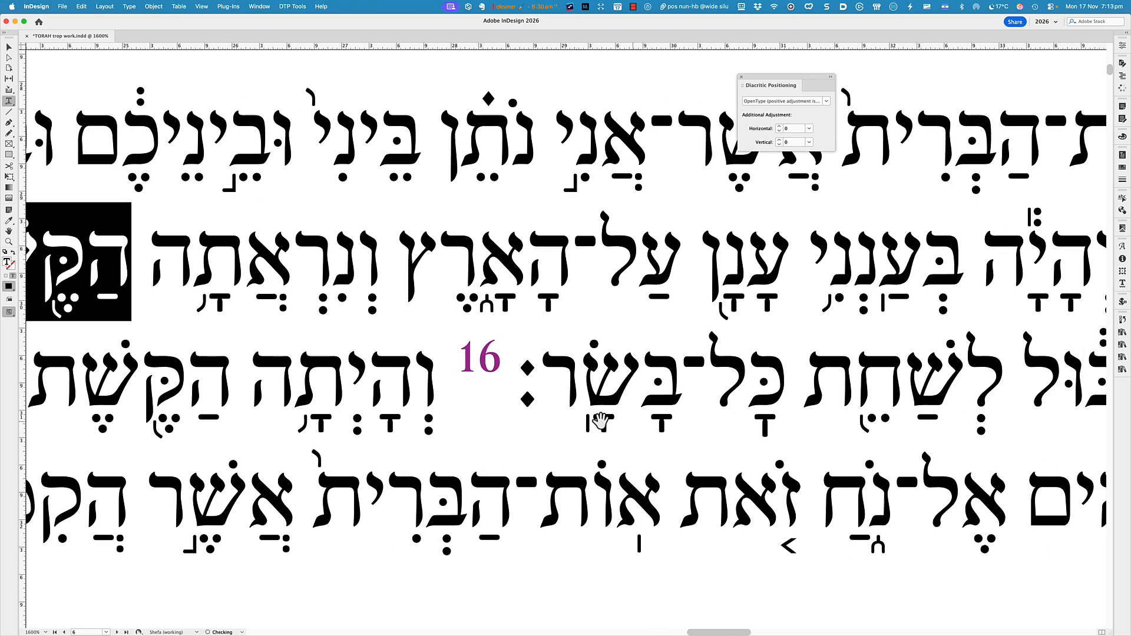
pyautogui.moveTo(769, 424); pyautogui.dragTo(530, 424)
pyautogui.hscroll(8, 524, 268)
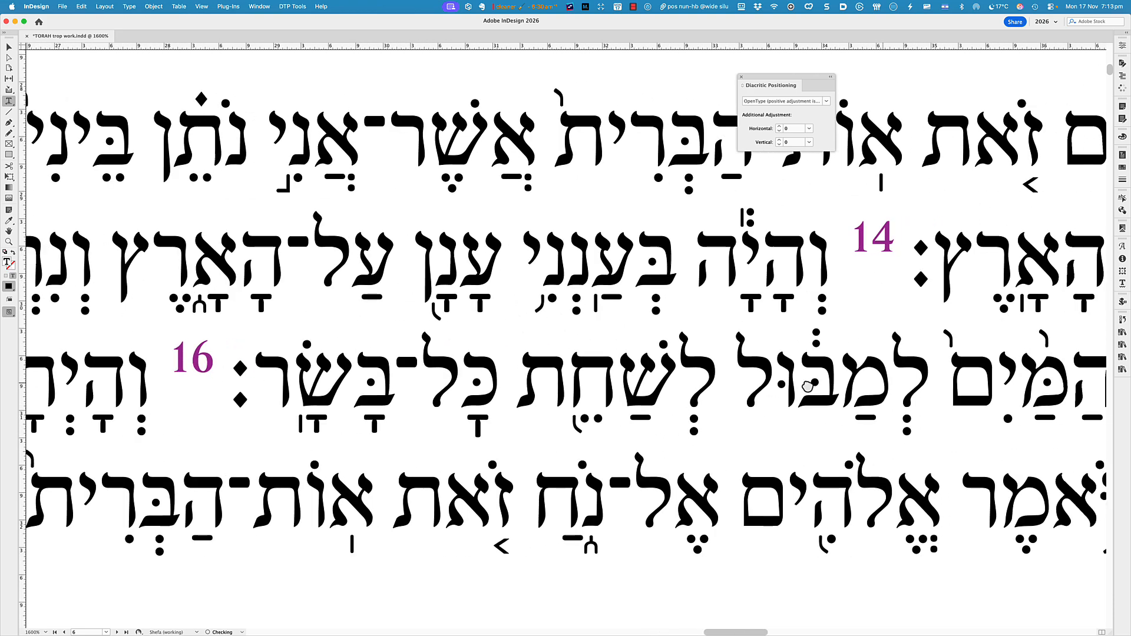
pyautogui.moveTo(746, 375); pyautogui.dragTo(755, 207)
pyautogui.moveTo(762, 422); pyautogui.dragTo(868, 225)
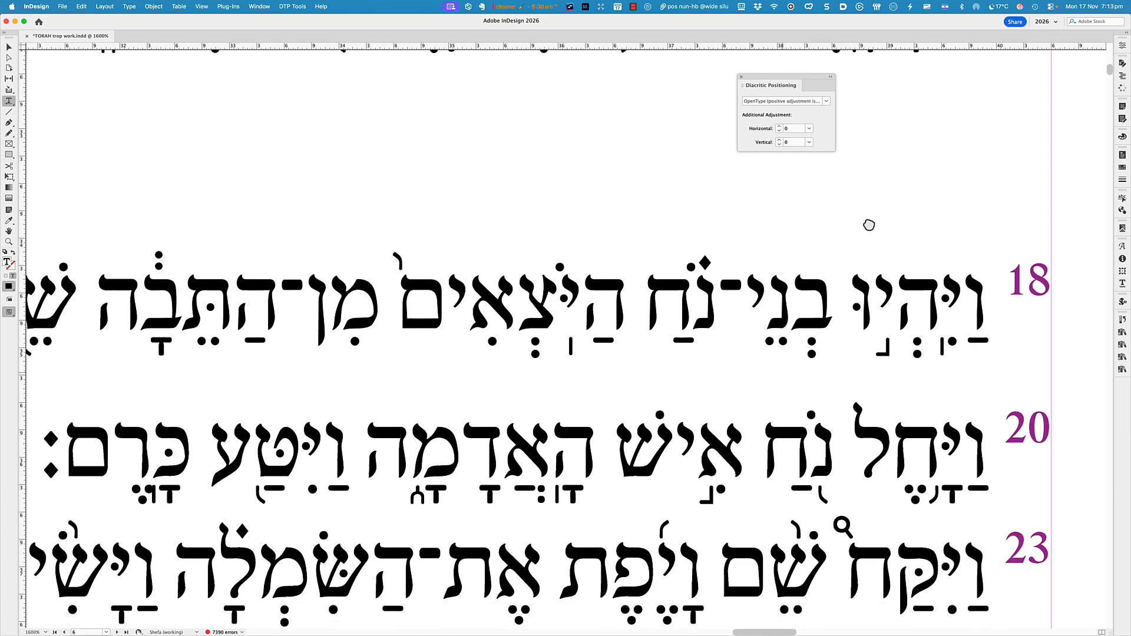
pyautogui.moveTo(889, 399); pyautogui.dragTo(905, 305)
pyautogui.scroll(-2, 905, 305)
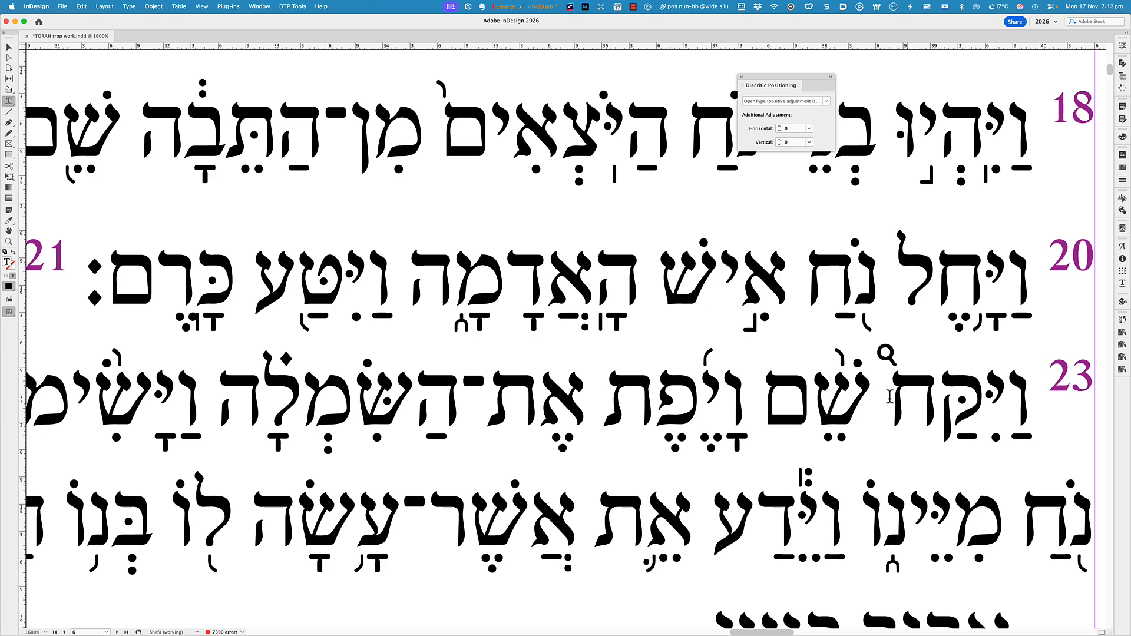
pyautogui.moveTo(631, 386); pyautogui.dragTo(683, 395)
pyautogui.hscroll(-5, 684, 394)
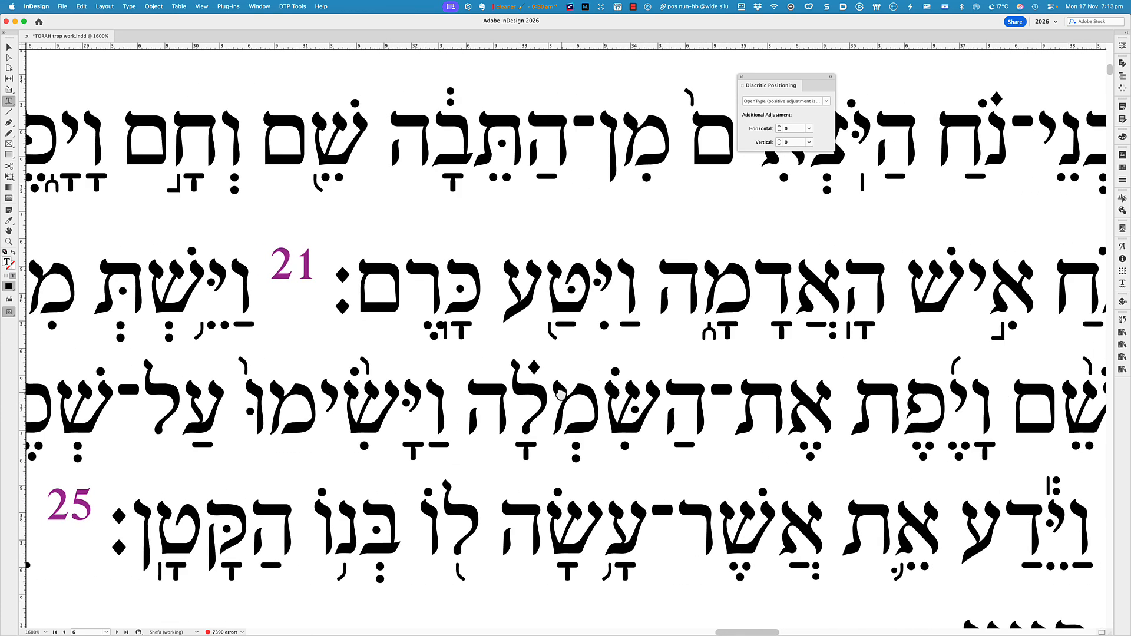
pyautogui.hscroll(-3, 571, 323)
pyautogui.doubleClick(571, 322)
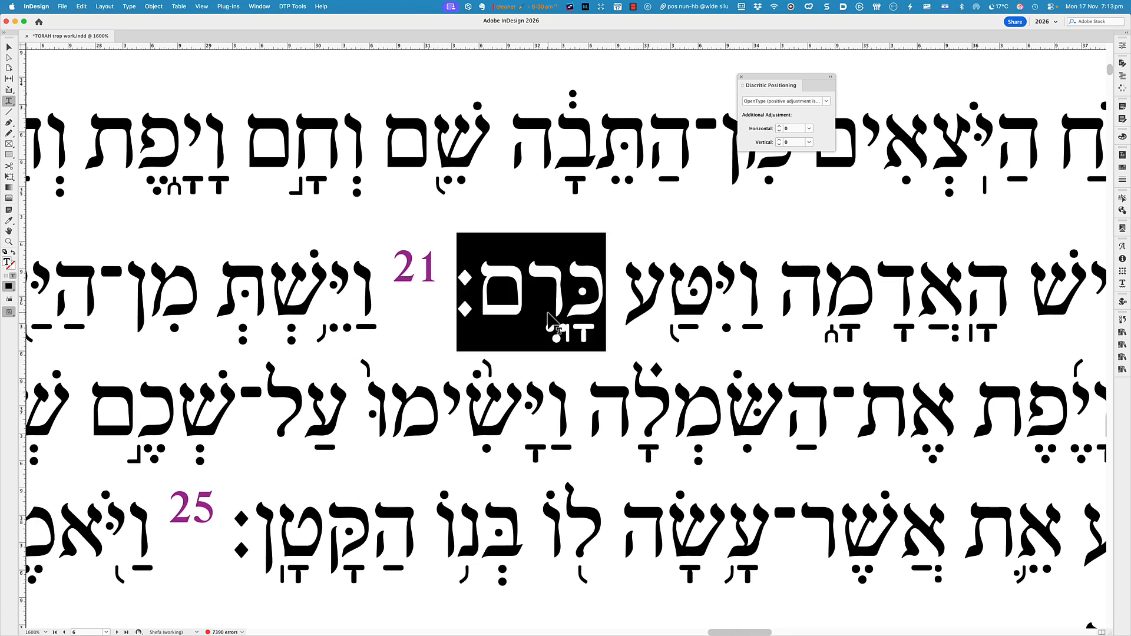
# Step: Colour the word כרם before verse 21 red and set the horizontal adjustment of the segol under its resh to -50
pyautogui.click(563, 399)
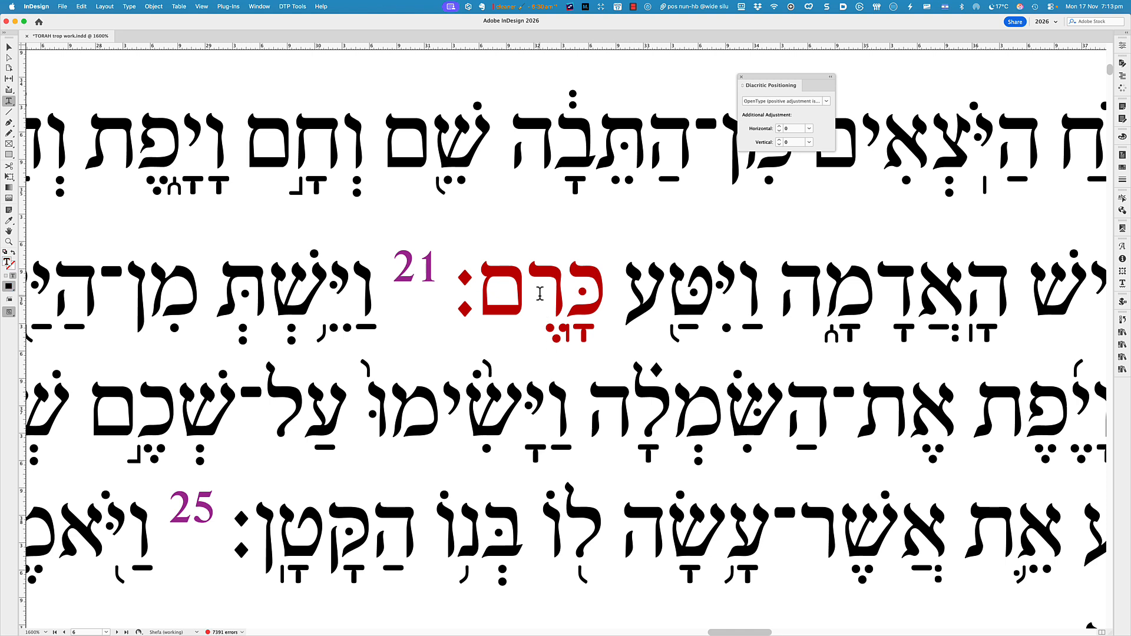
pyautogui.click(542, 300)
pyautogui.press('Left')
pyautogui.hotkey('shift', 'Right')
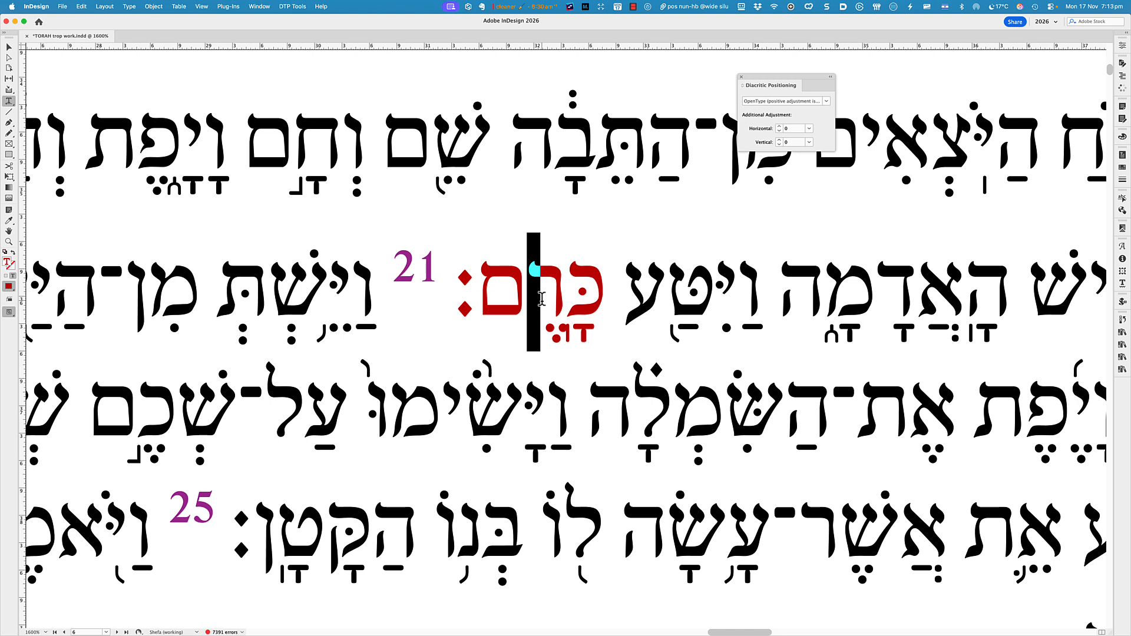
pyautogui.hotkey('alt', 'Left')
pyautogui.press('Right')
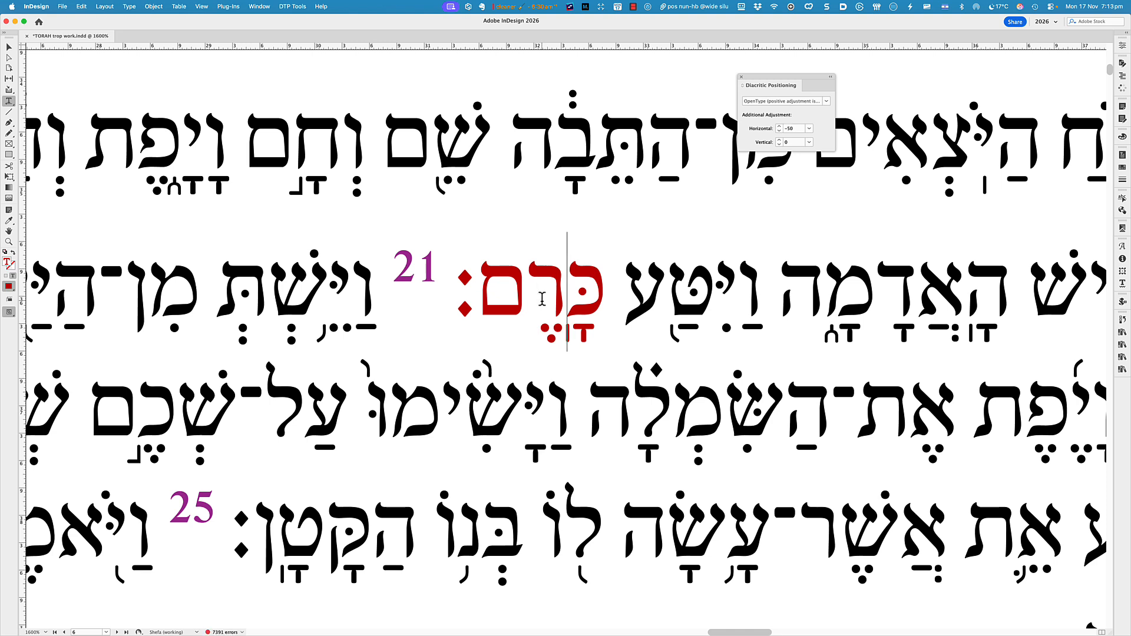
# Step: Set the horizontal adjustment of the siluq under the kaf to 20 and of the segol under the resh to -30
pyautogui.hotkey('shift', 'Right')
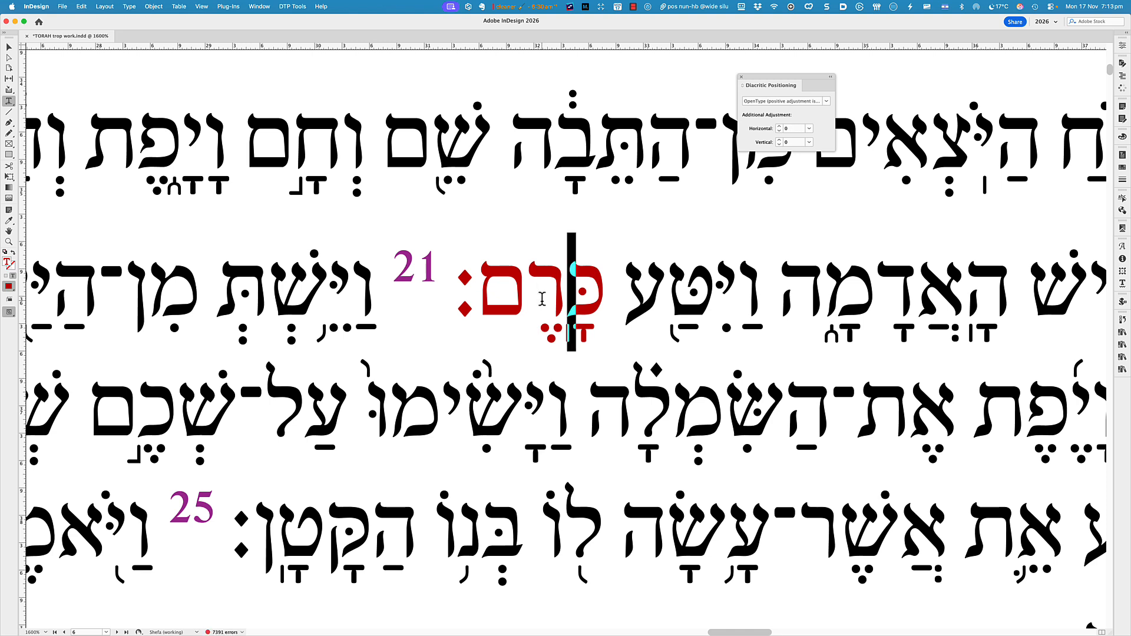
pyautogui.hotkey('alt', 'Right')
pyautogui.hotkey('alt', 'Right')
pyautogui.press('Left')
pyautogui.press('Left')
pyautogui.press('Left')
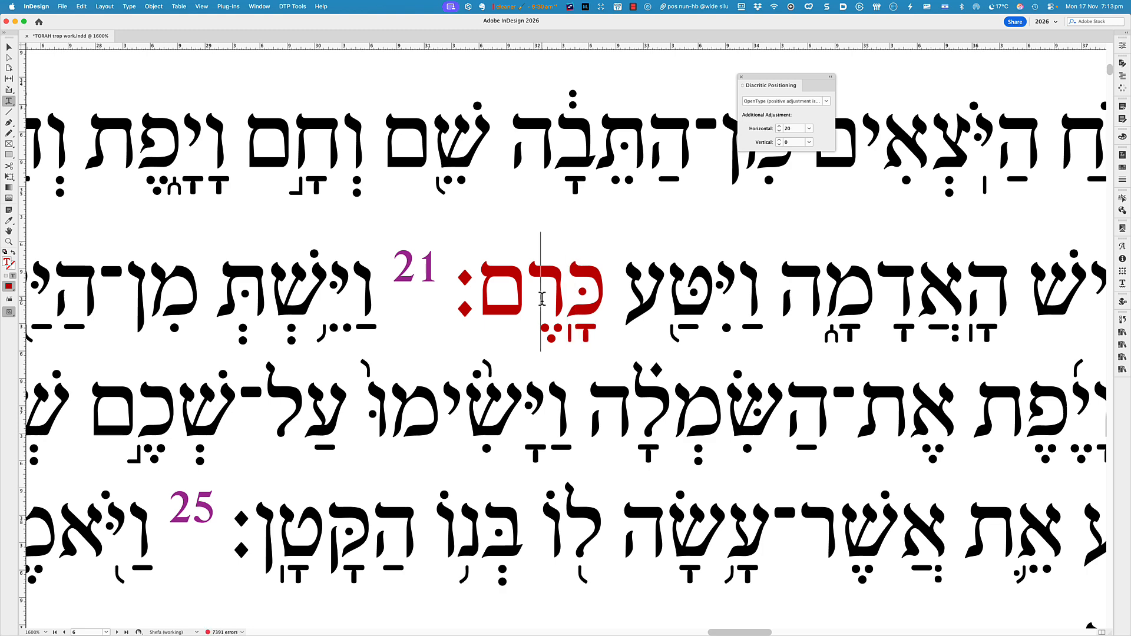
pyautogui.hotkey('shift', 'Right')
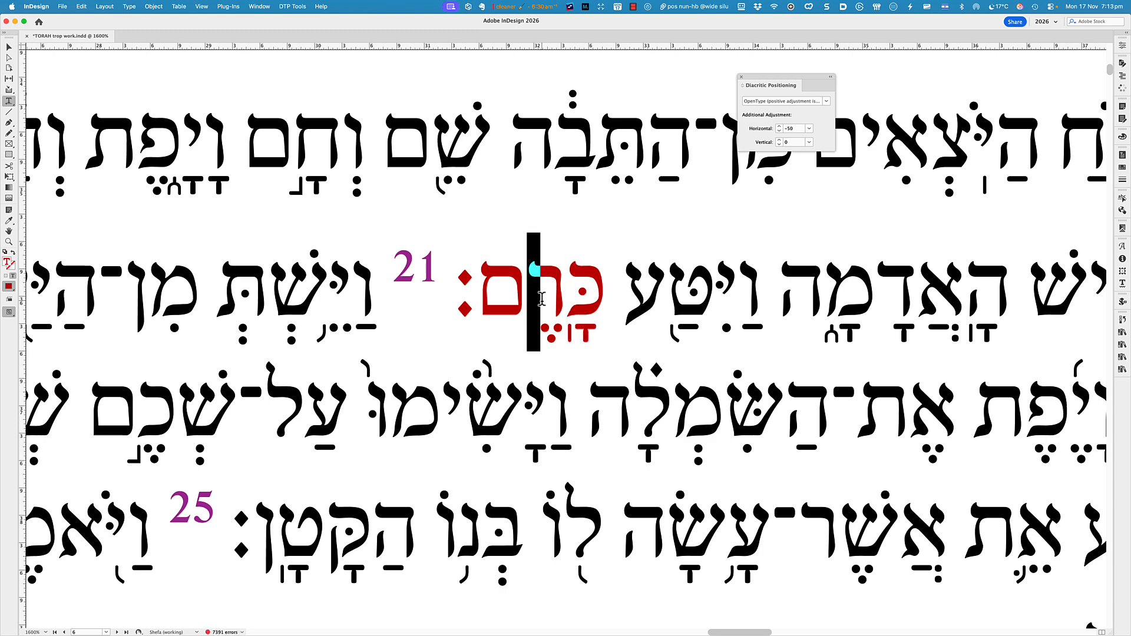
pyautogui.hotkey('alt', 'Right')
pyautogui.hotkey('alt', 'Right')
# Step: Refine the horizontal adjustments in כרם, setting the siluq under the kaf to 30 and the segol under the resh to -20
pyautogui.scroll(3, 542, 298)
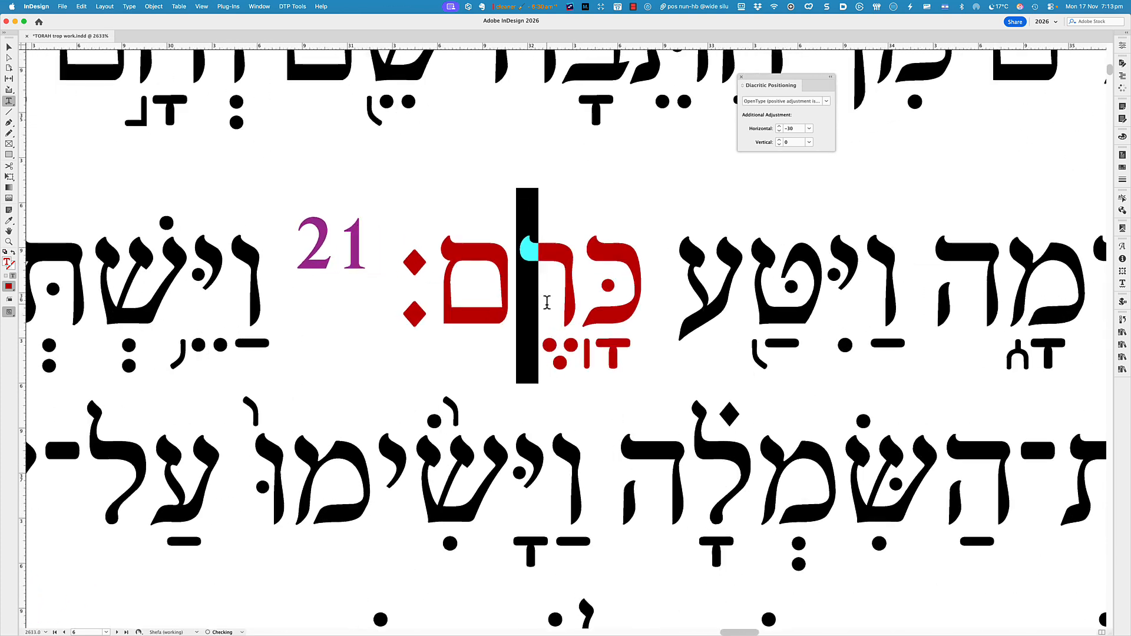
pyautogui.click(561, 311)
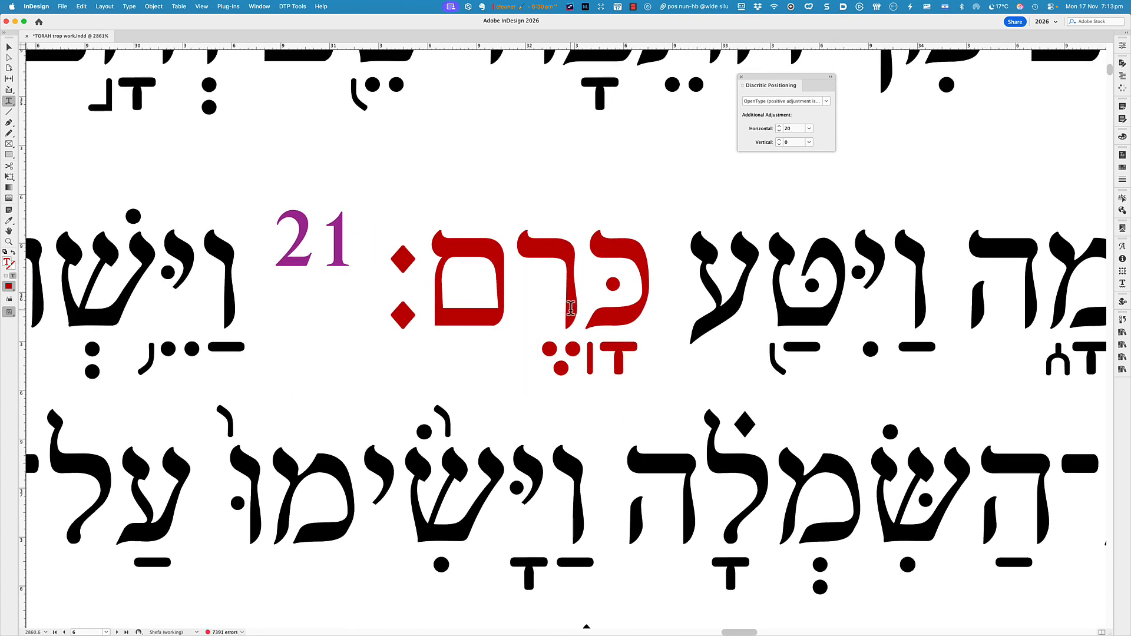
pyautogui.hotkey('shift', 'Right')
pyautogui.hotkey('shift', 'Right')
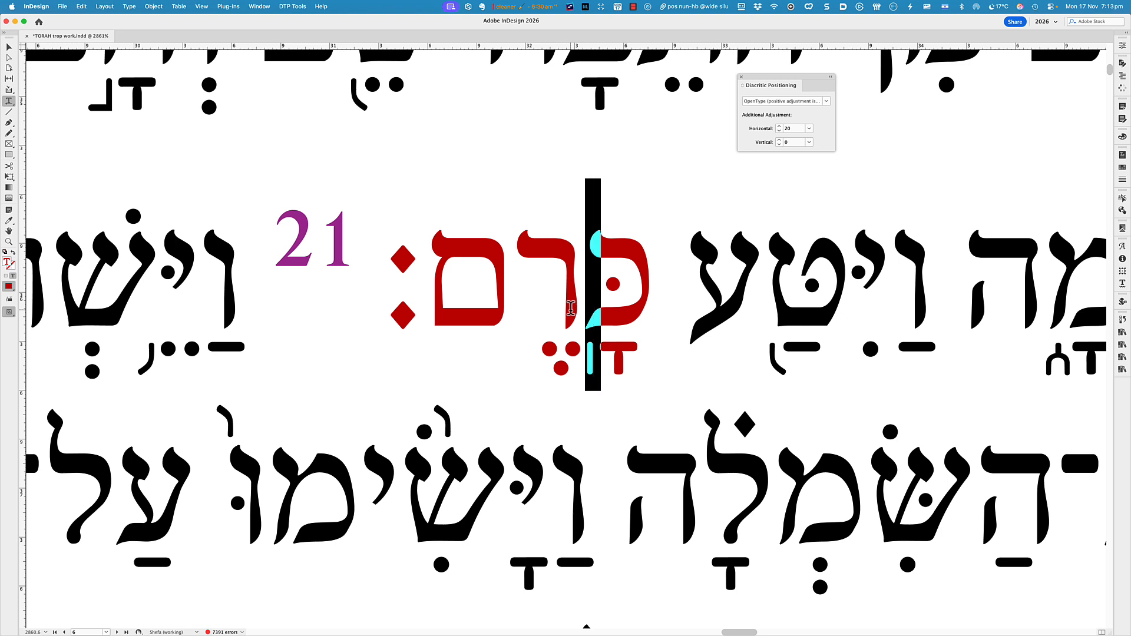
pyautogui.hotkey('alt', 'Right')
pyautogui.press('Left')
pyautogui.press('Left')
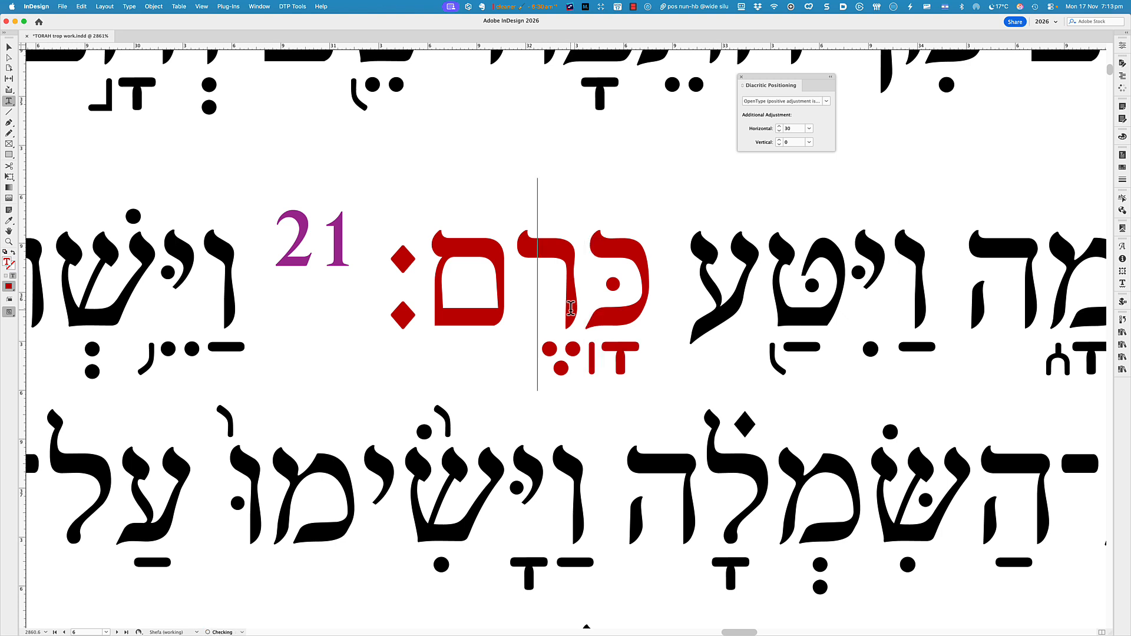
pyautogui.press('Left')
pyautogui.hotkey('shift', 'Right')
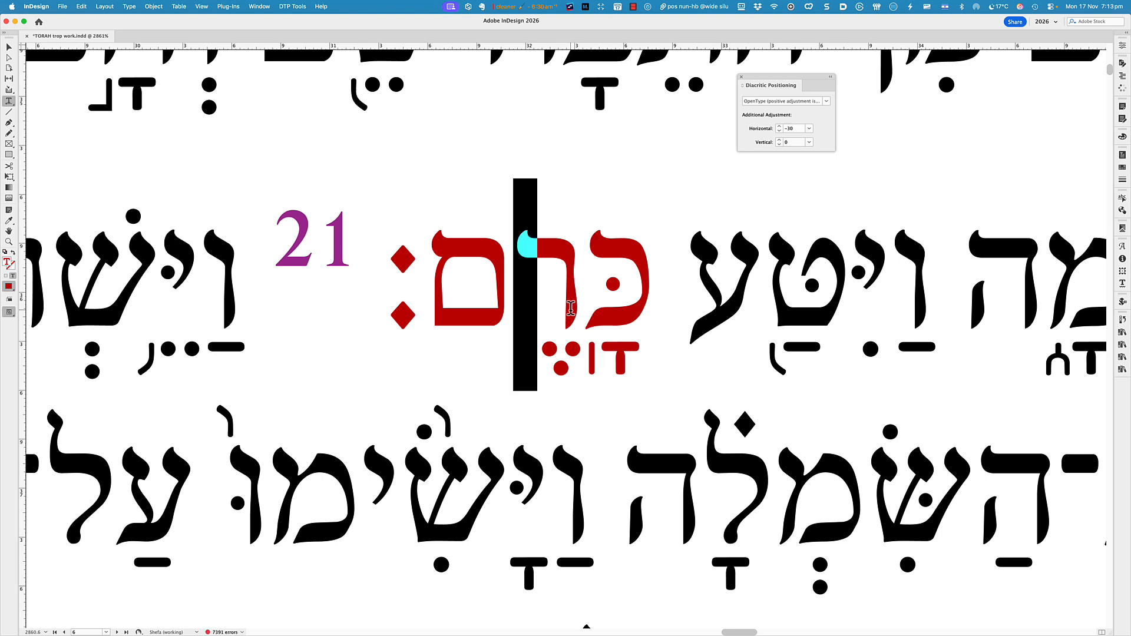
pyautogui.hotkey('alt', 'Right')
# Step: Check the horizontal adjustment values of the siluq under the kaf and the segol under the resh
pyautogui.press('Right')
pyautogui.press('Right')
pyautogui.press('Right')
pyautogui.press('Left')
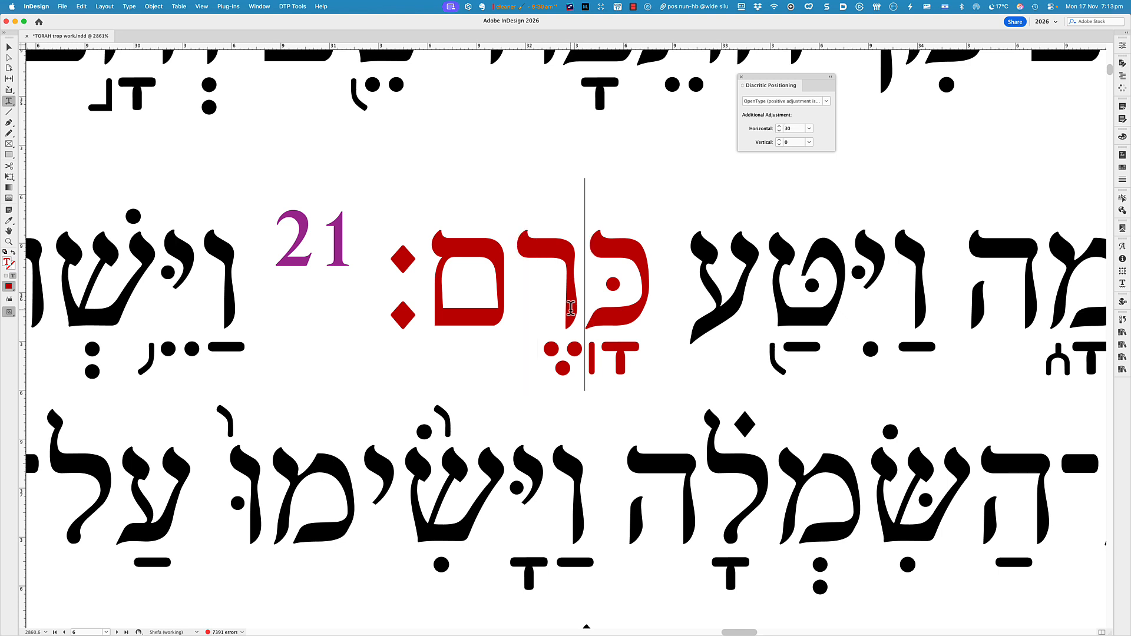
pyautogui.hotkey('shift', 'Right')
pyautogui.hotkey('shift', 'Right')
pyautogui.press('Left')
pyautogui.press('Left')
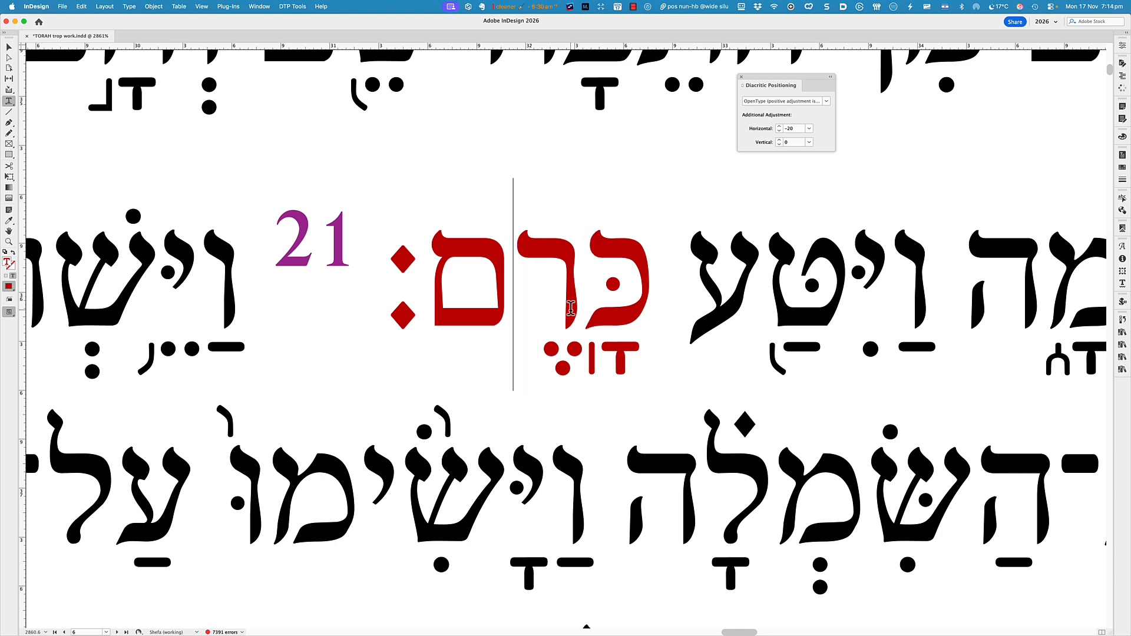
pyautogui.hotkey('shift', 'Right')
pyautogui.press('Right')
pyautogui.press('Right')
pyautogui.hotkey('shift', 'Right')
pyautogui.hotkey('shift', 'Right')
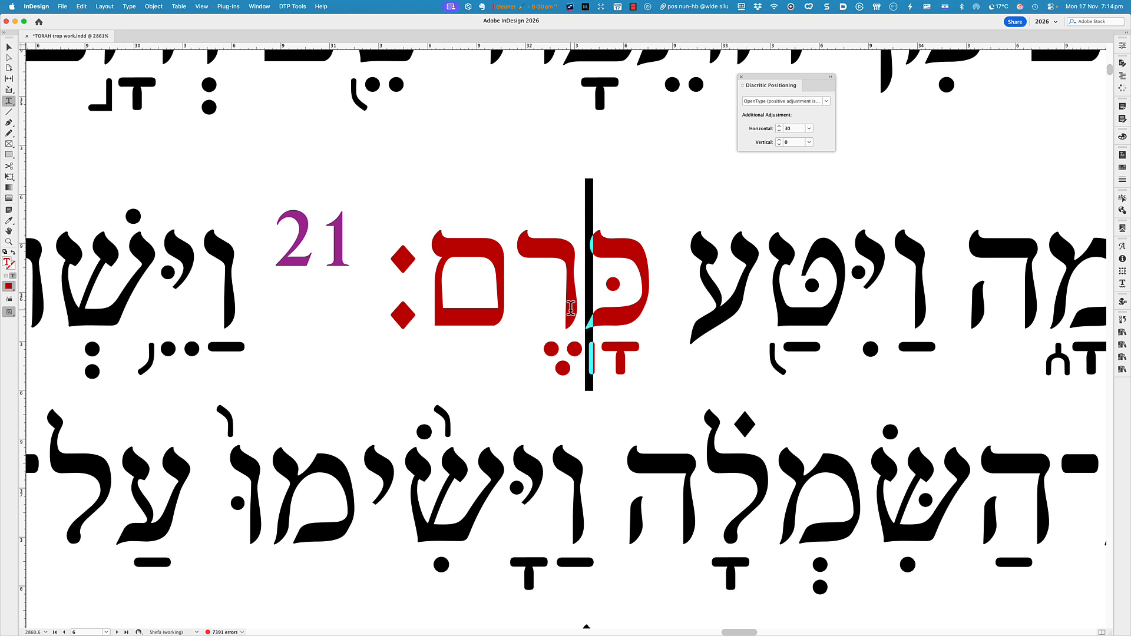
pyautogui.press('Right')
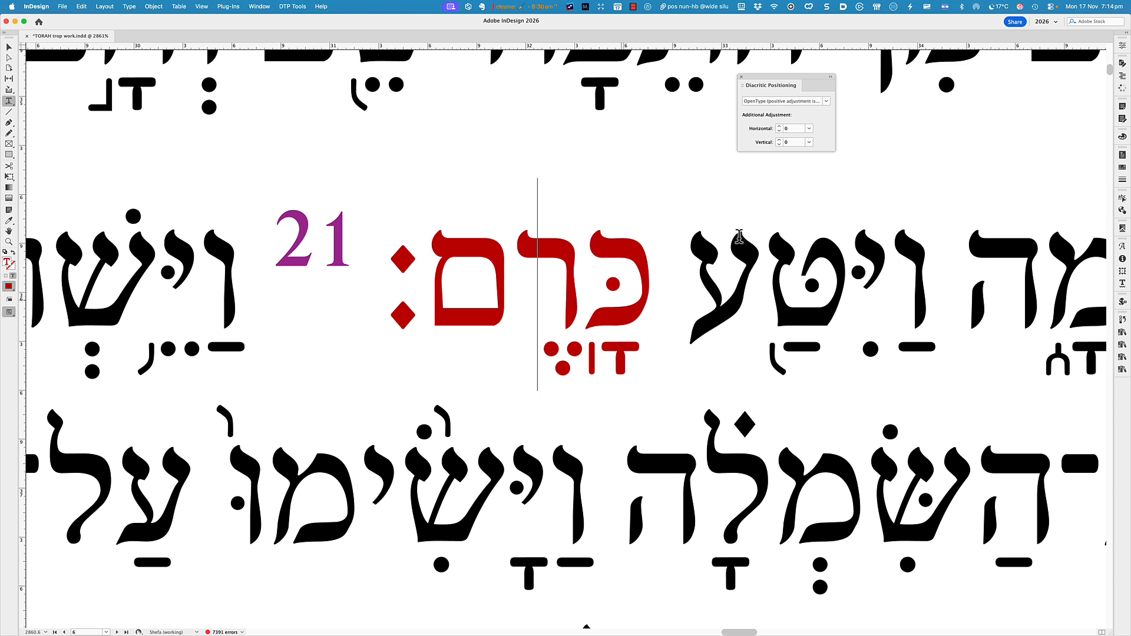
pyautogui.click(586, 268)
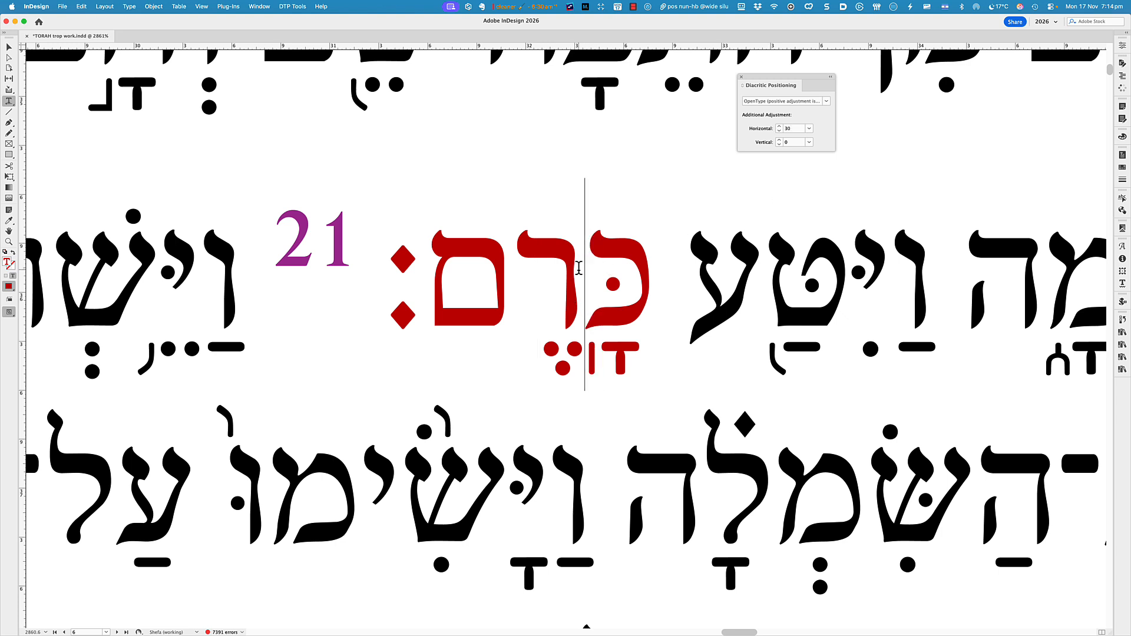
pyautogui.hotkey('shift', 'Right')
pyautogui.hotkey('shift', 'Right')
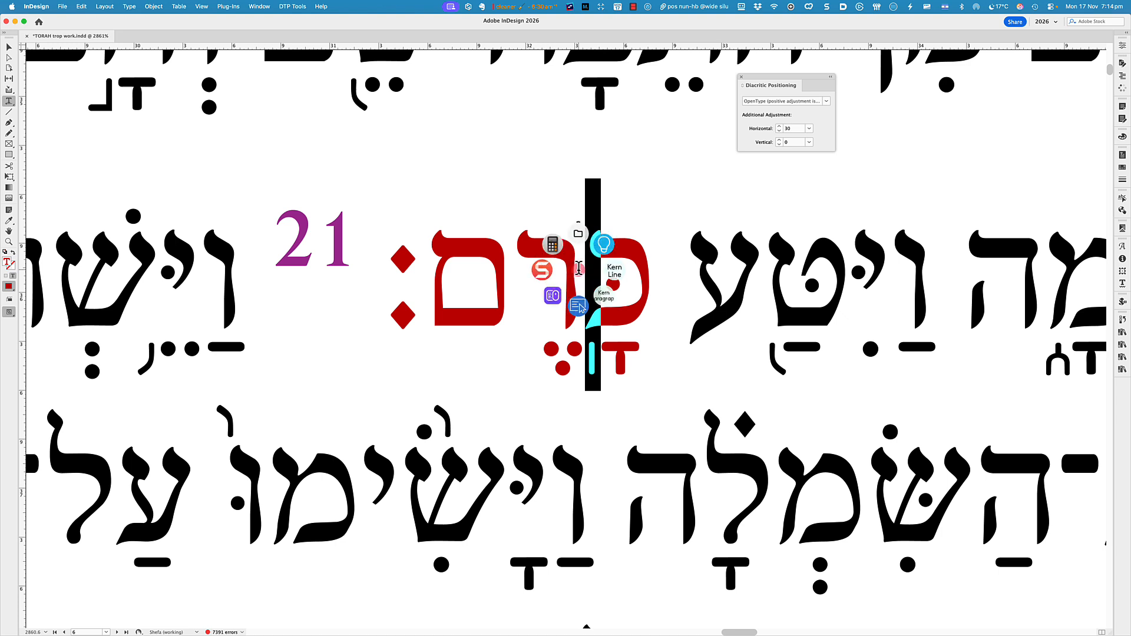
# Step: Capture a screenshot of the adjusted kaf and resh in the red word כרם, including the marks beneath them
pyautogui.hotkey('ctrl', 'shift', 'c')
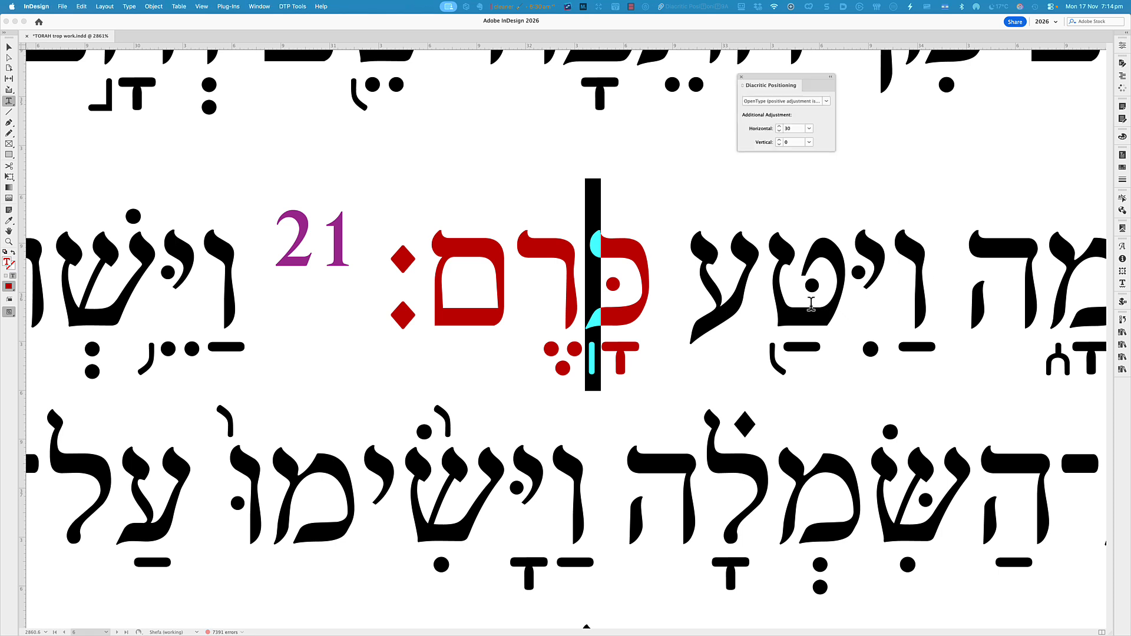
pyautogui.click(586, 360)
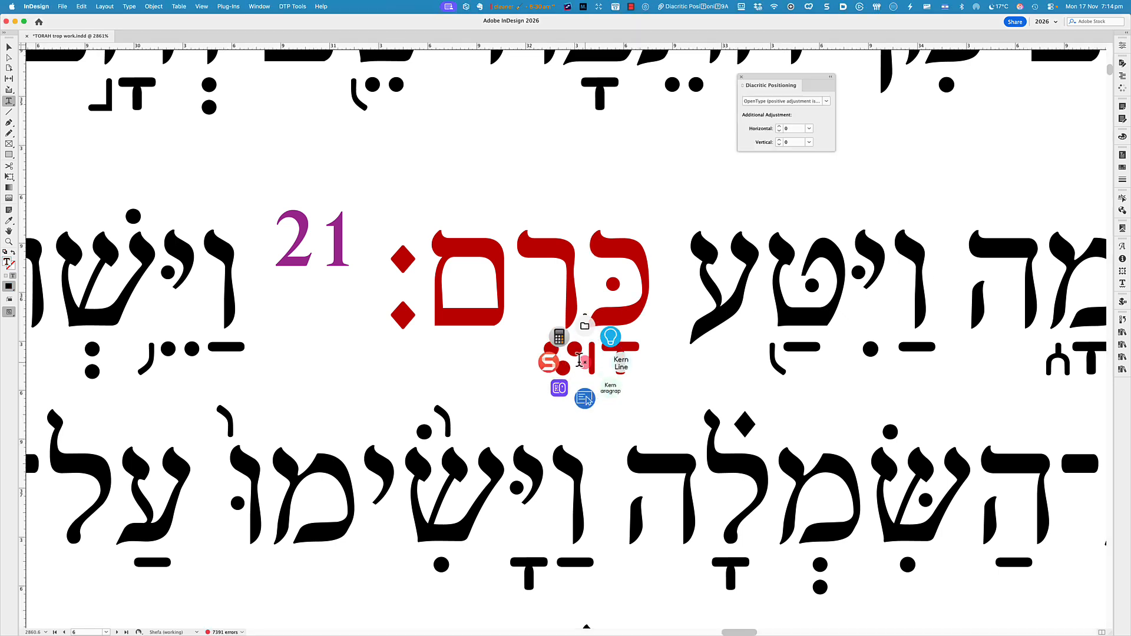
pyautogui.hotkey('ctrl', 'shift', 'c')
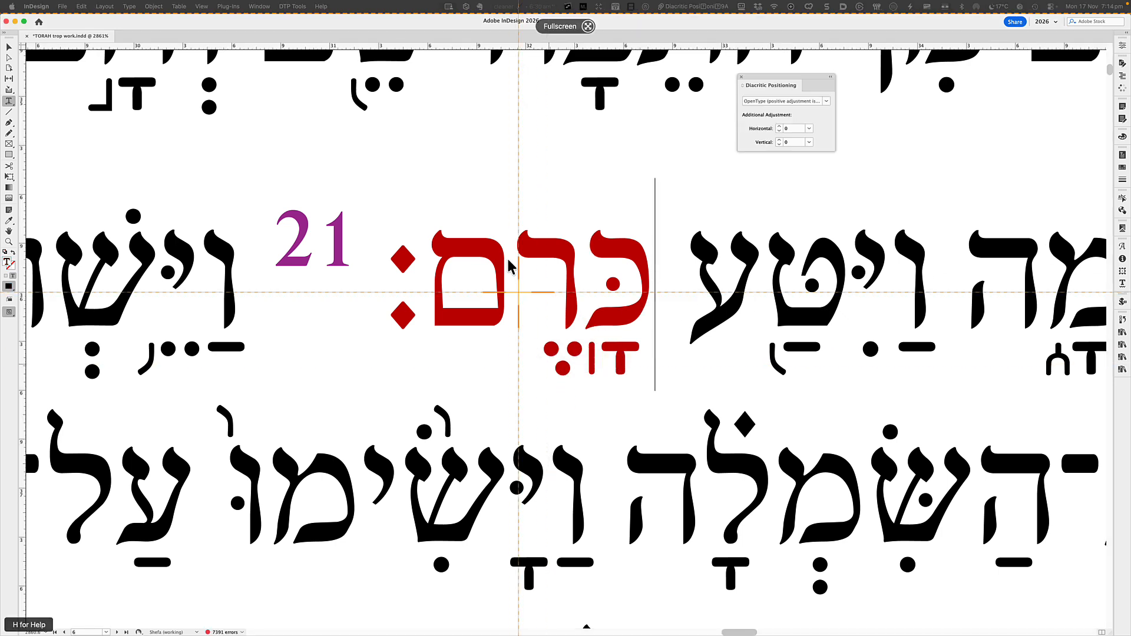
pyautogui.moveTo(505, 207); pyautogui.dragTo(675, 390)
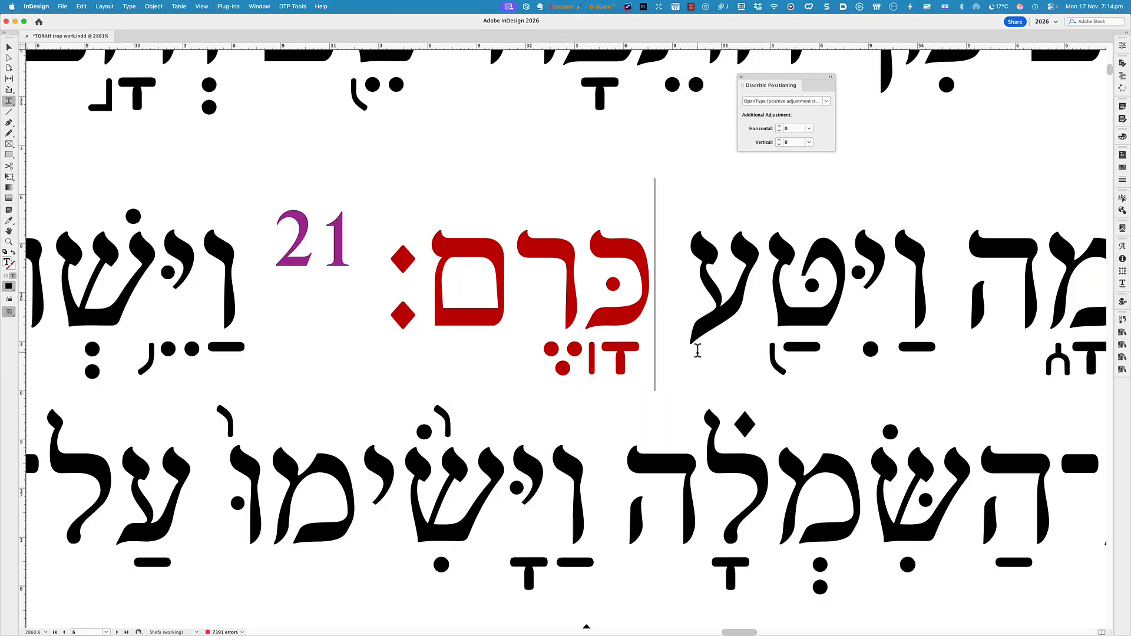
# Step: Switch to Glyphs and go to the yod and lamed trop collision rules in the Mark Positioning feature code
pyautogui.hotkey('ctrl', 'Right')
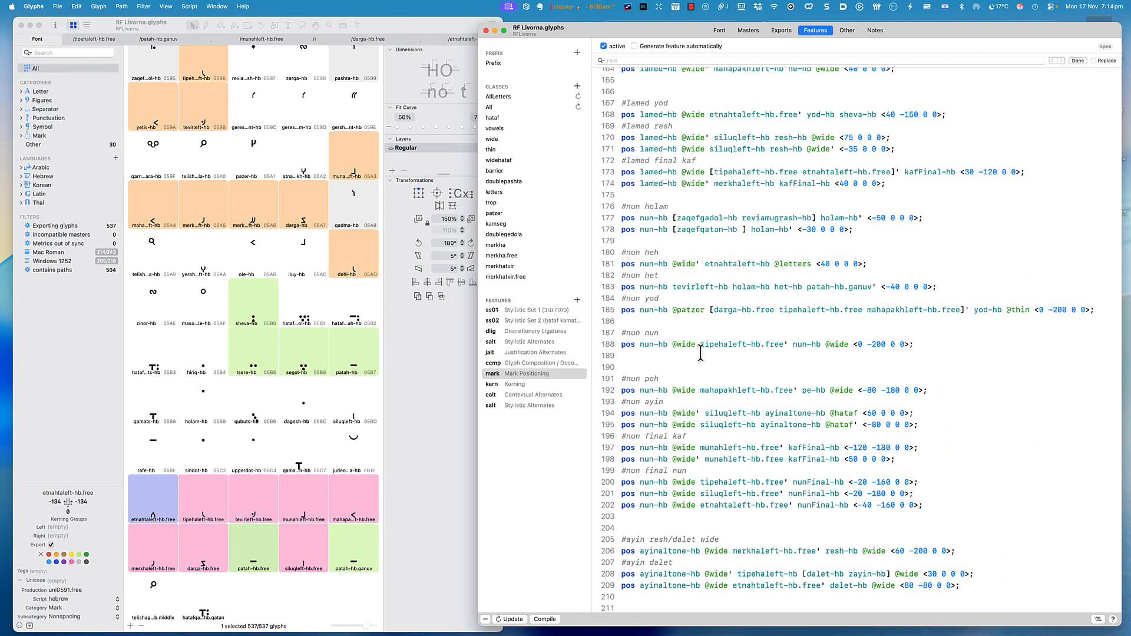
pyautogui.click(553, 364)
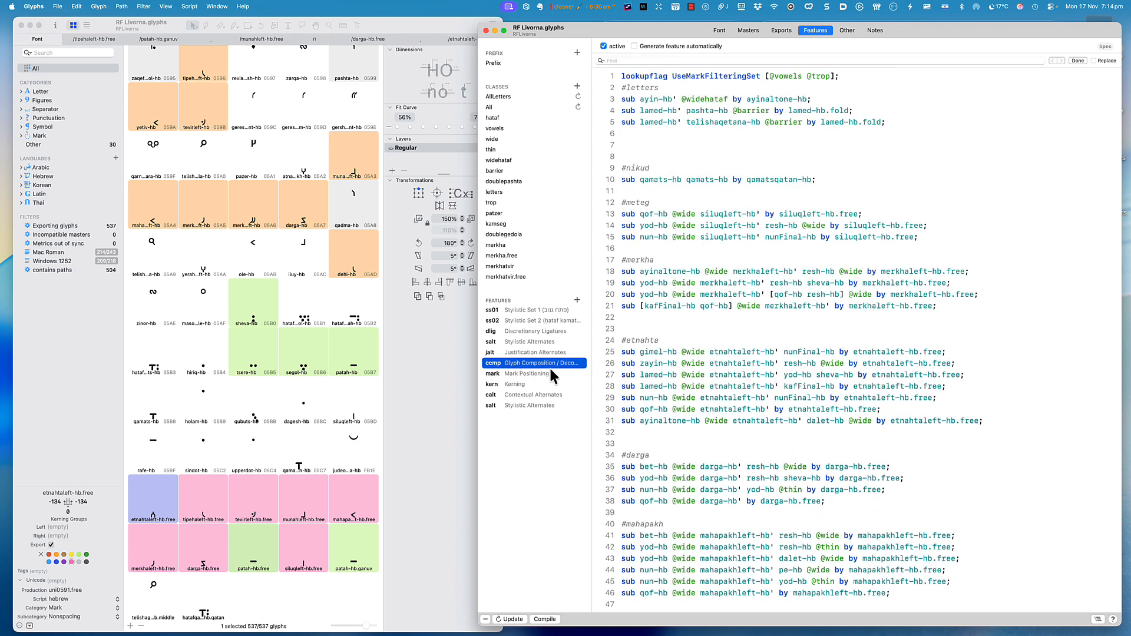
pyautogui.click(549, 374)
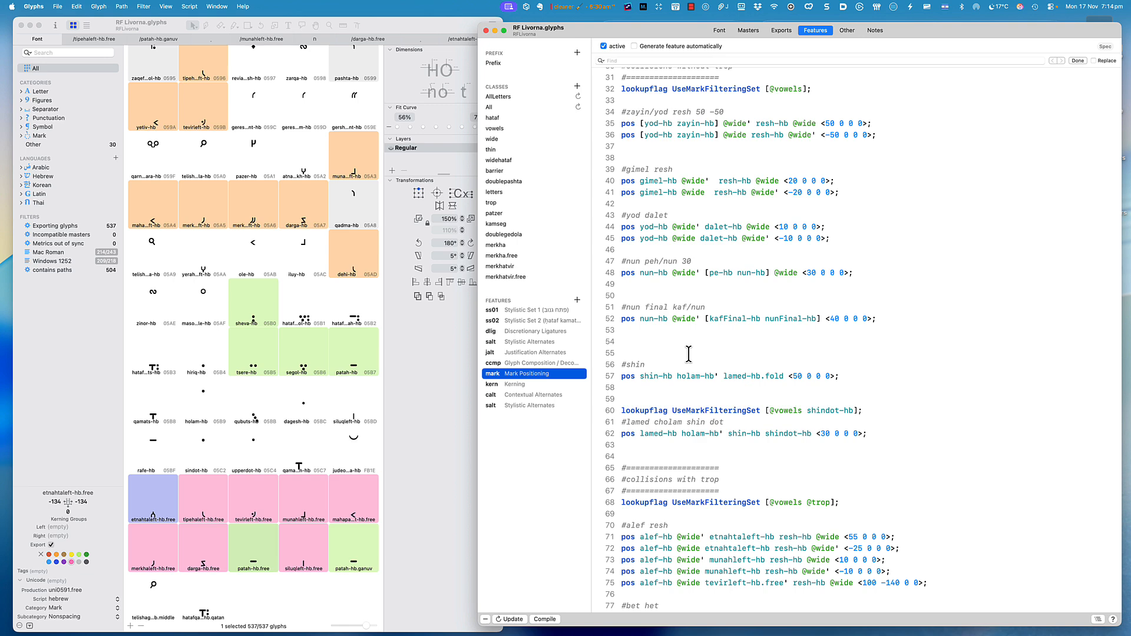
pyautogui.scroll(-5, 696, 356)
pyautogui.click(712, 365)
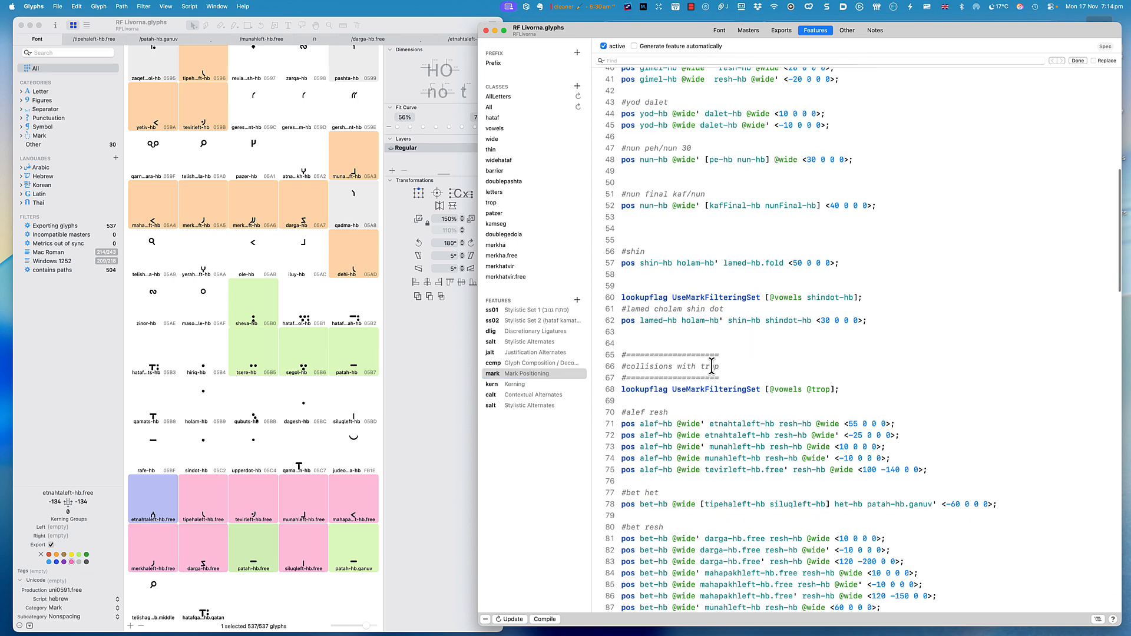
pyautogui.scroll(-15, 713, 365)
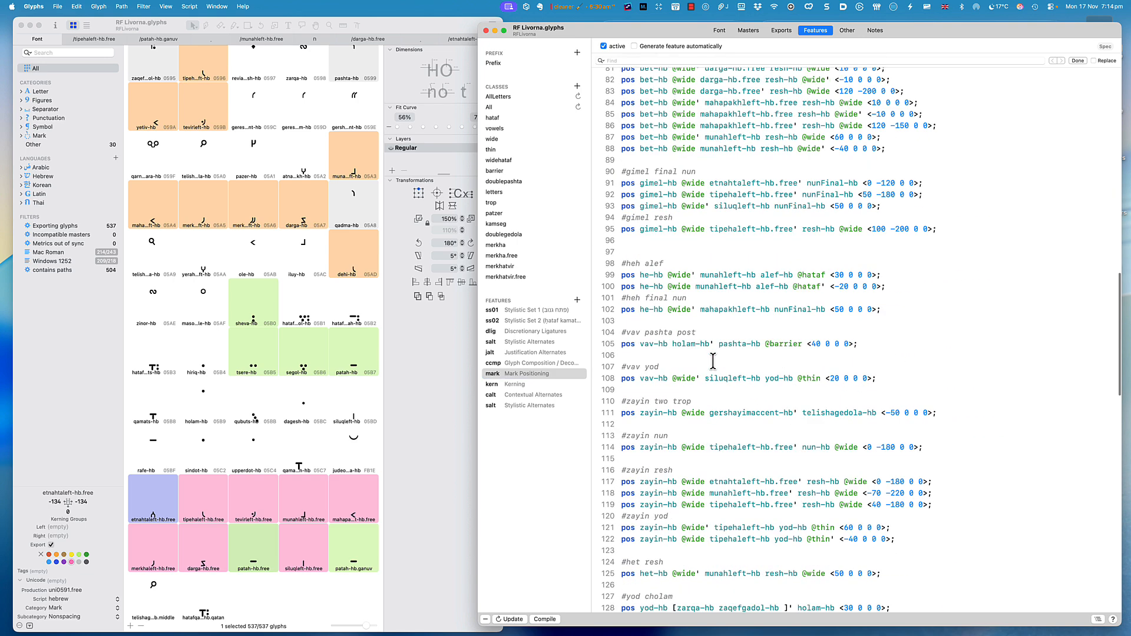
pyautogui.scroll(2, 713, 360)
pyautogui.scroll(-2, 713, 360)
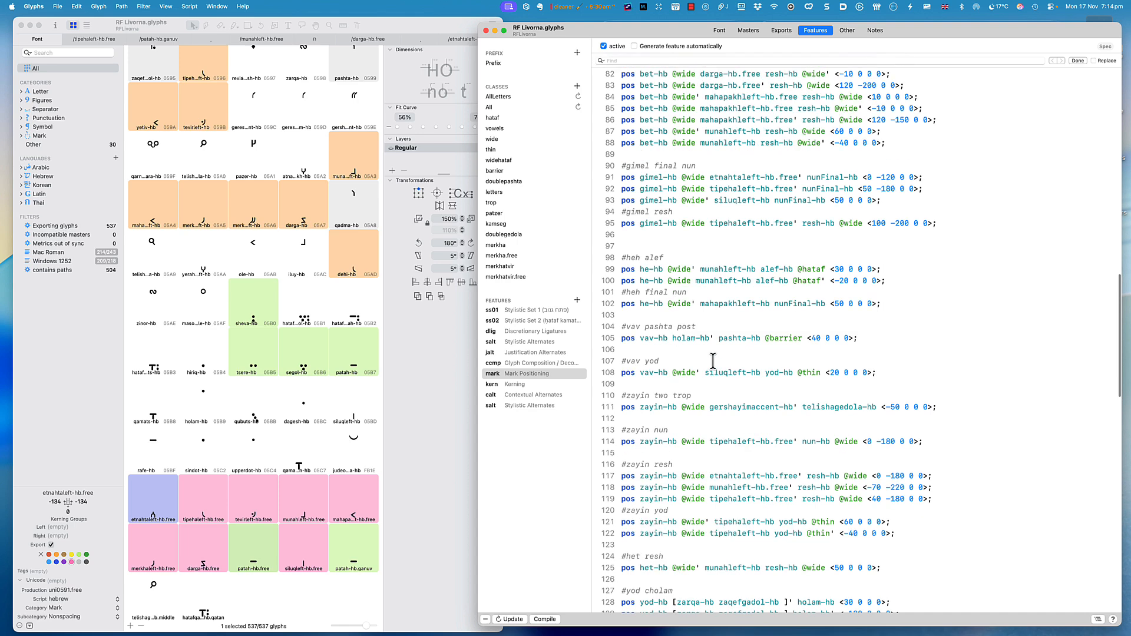
pyautogui.scroll(-10, 659, 363)
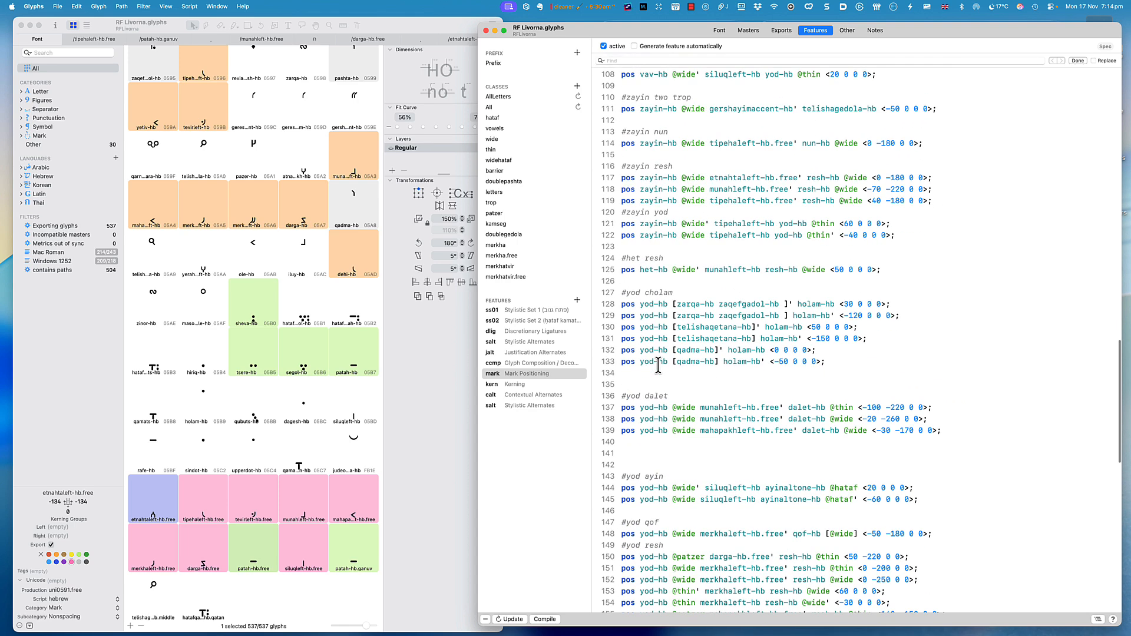
pyautogui.scroll(-13, 683, 383)
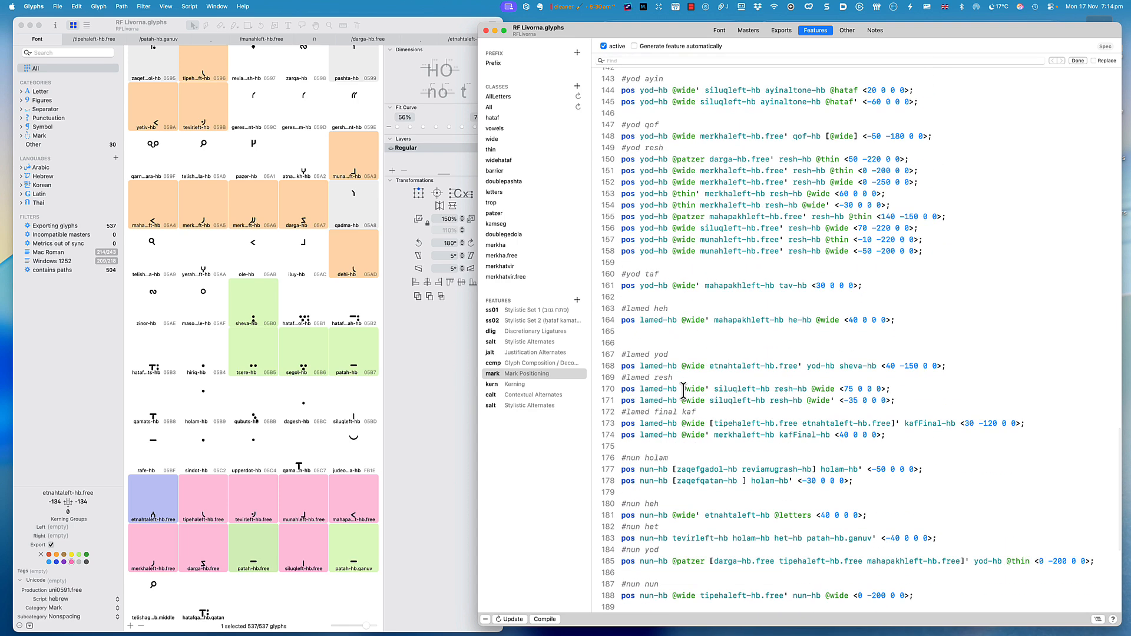
# Step: Add the comment "#kaf resh" below the yod taf rule and begin a positioning rule under it with "pos kaf-hb"
pyautogui.click(637, 297)
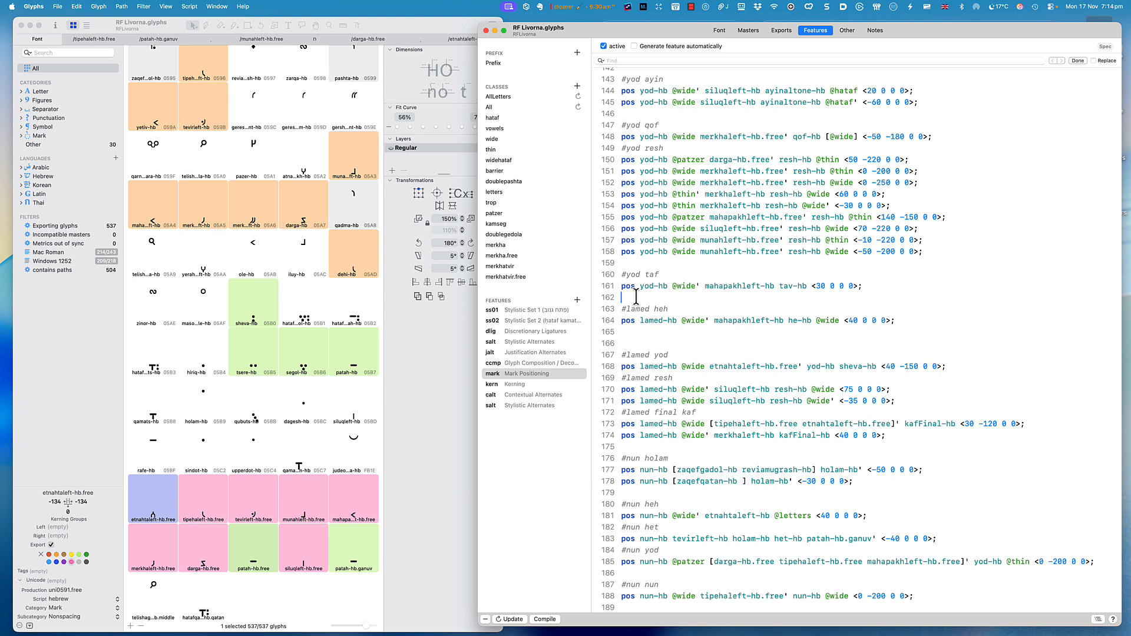
pyautogui.press('Return')
pyautogui.press('Return')
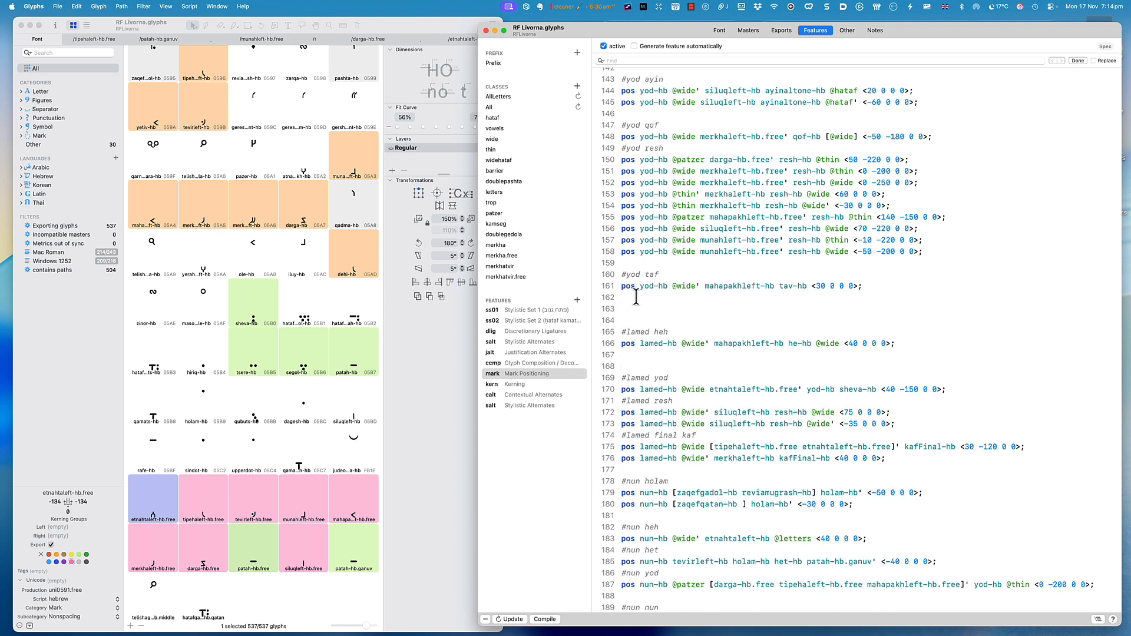
pyautogui.write('#kaf resh')
pyautogui.press('Return')
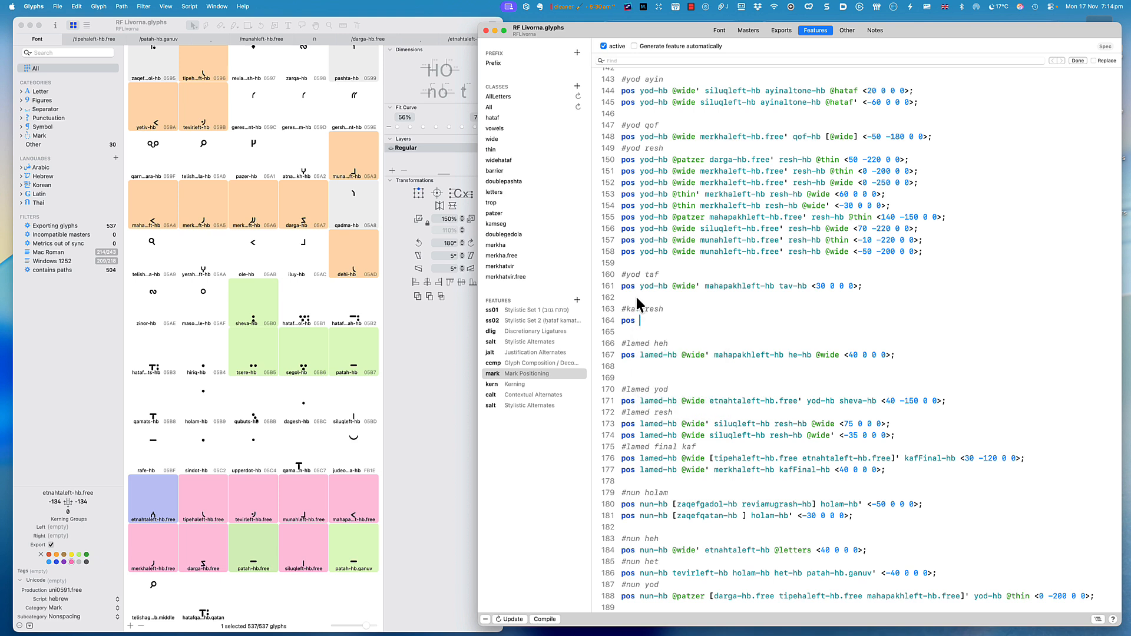
pyautogui.write('pos kaf')
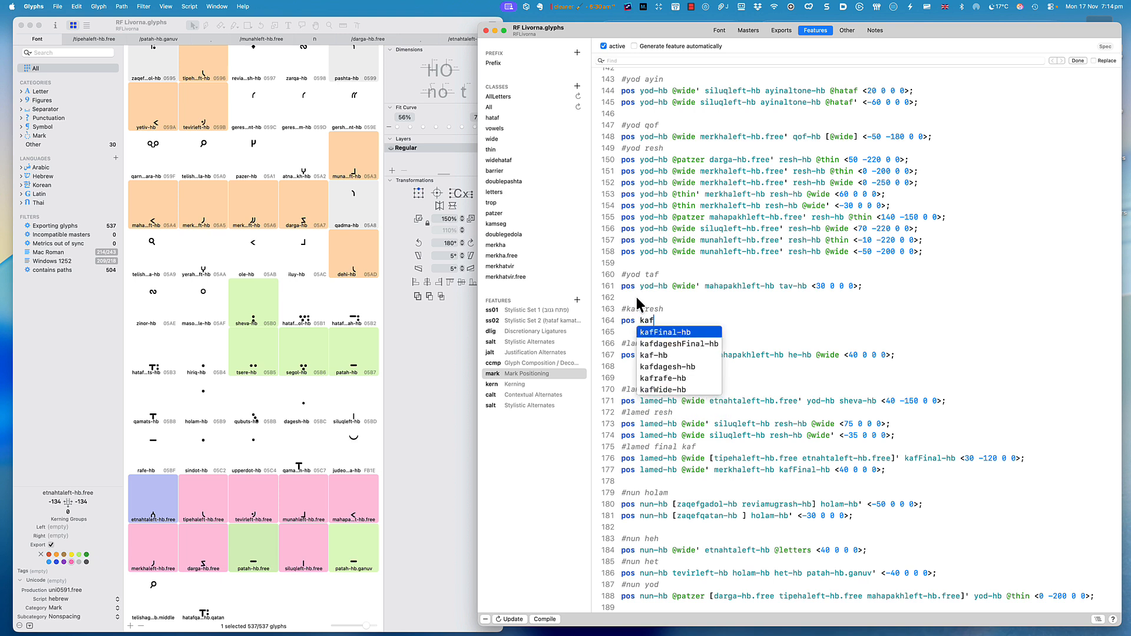
pyautogui.press('Down')
pyautogui.press('Down')
pyautogui.press('Return')
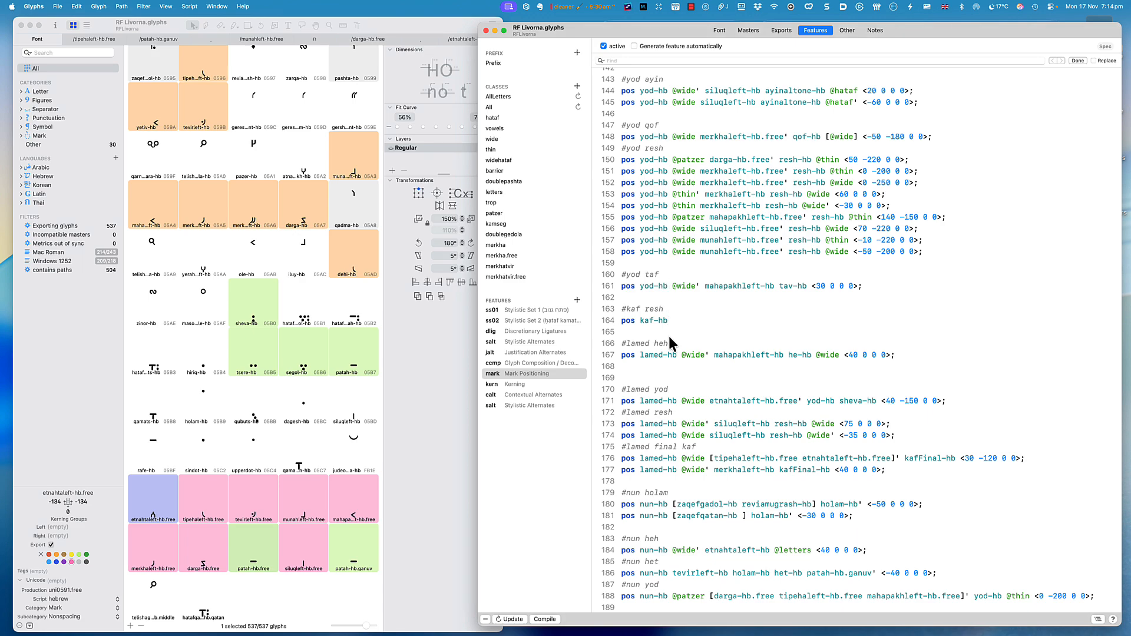
pyautogui.scroll(10, 678, 339)
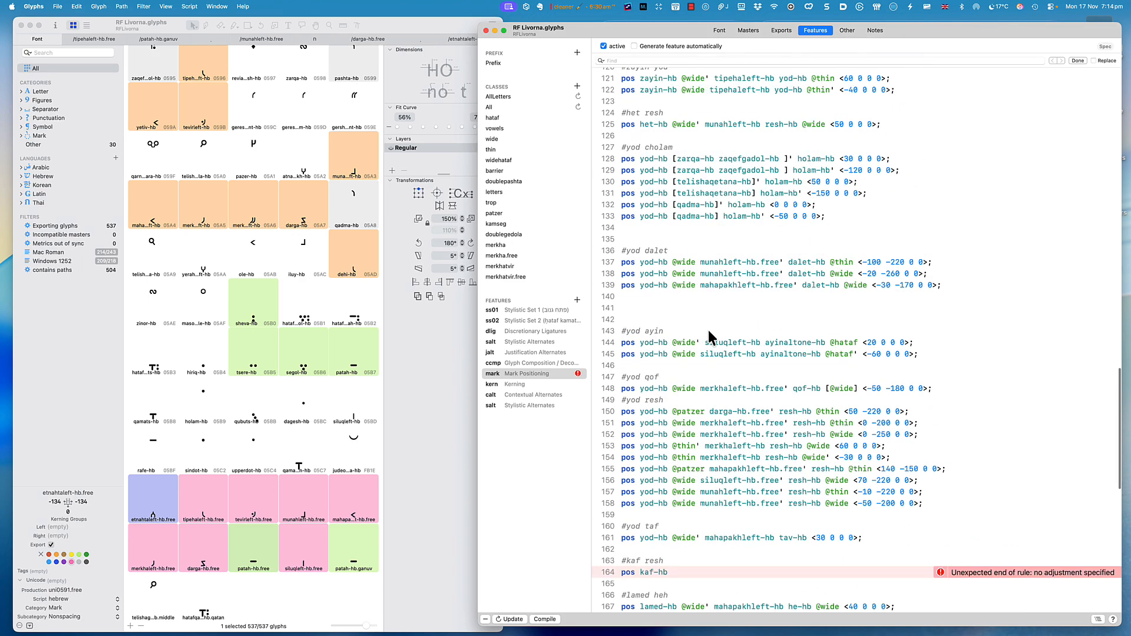
pyautogui.scroll(15, 710, 339)
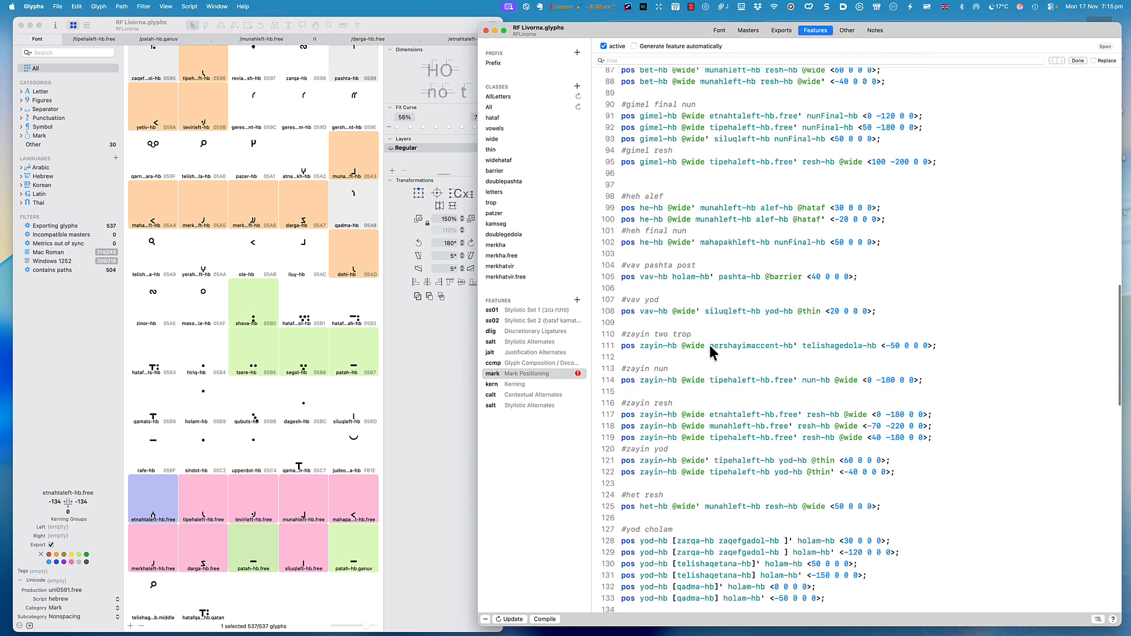
pyautogui.scroll(12, 713, 352)
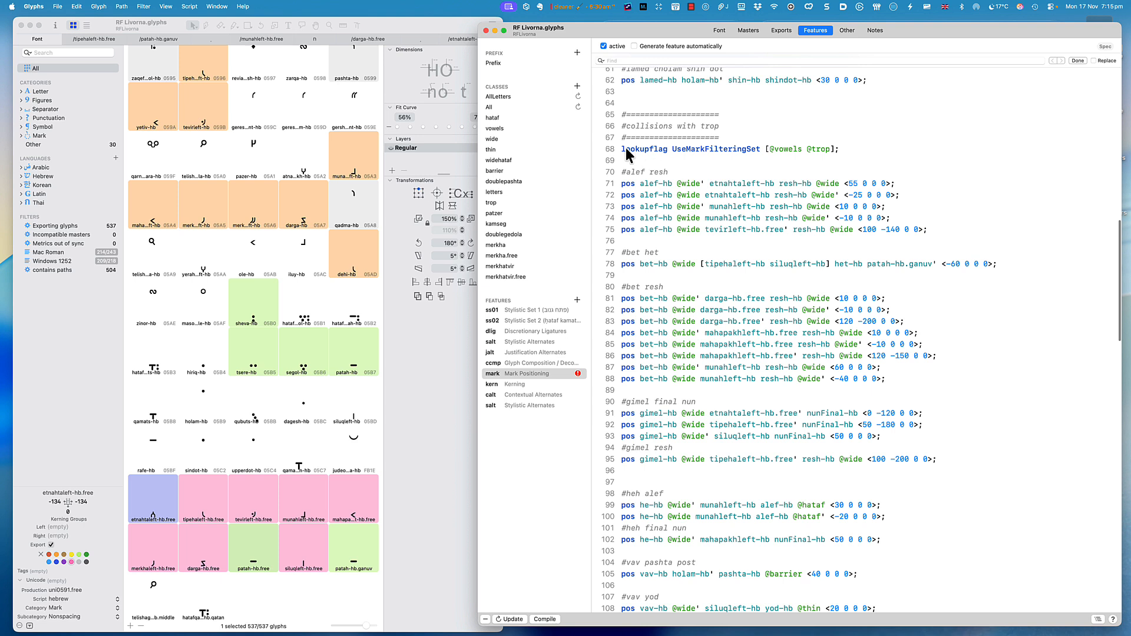
pyautogui.moveTo(623, 149); pyautogui.dragTo(830, 149)
pyautogui.click(769, 149)
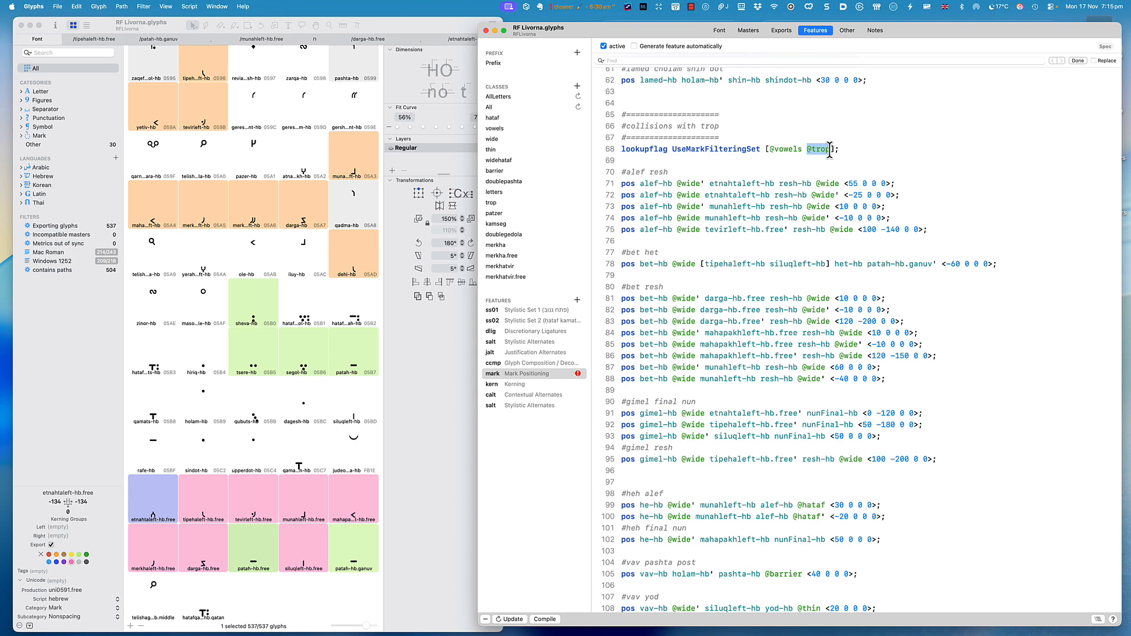
pyautogui.press('super+Tab')
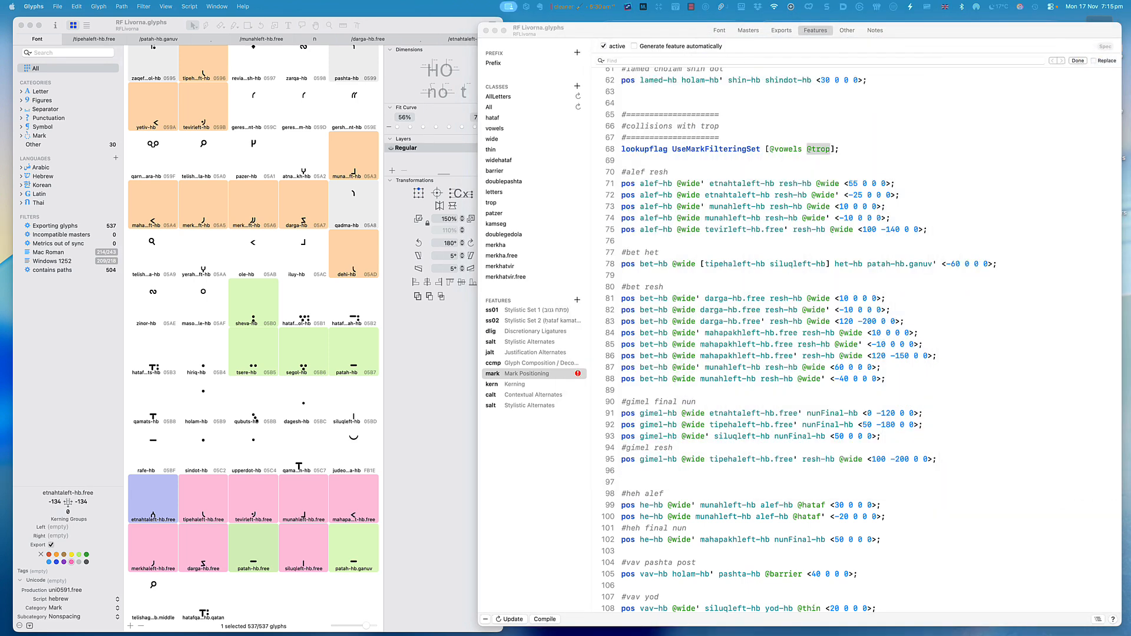
pyautogui.scroll(-10, 784, 345)
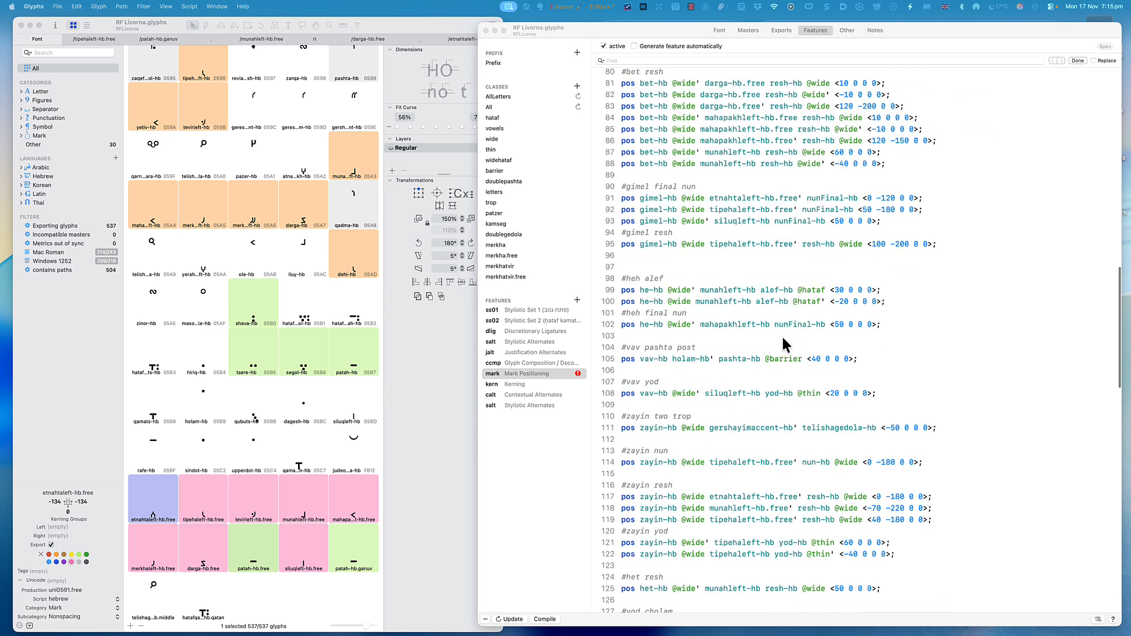
pyautogui.scroll(-9, 783, 345)
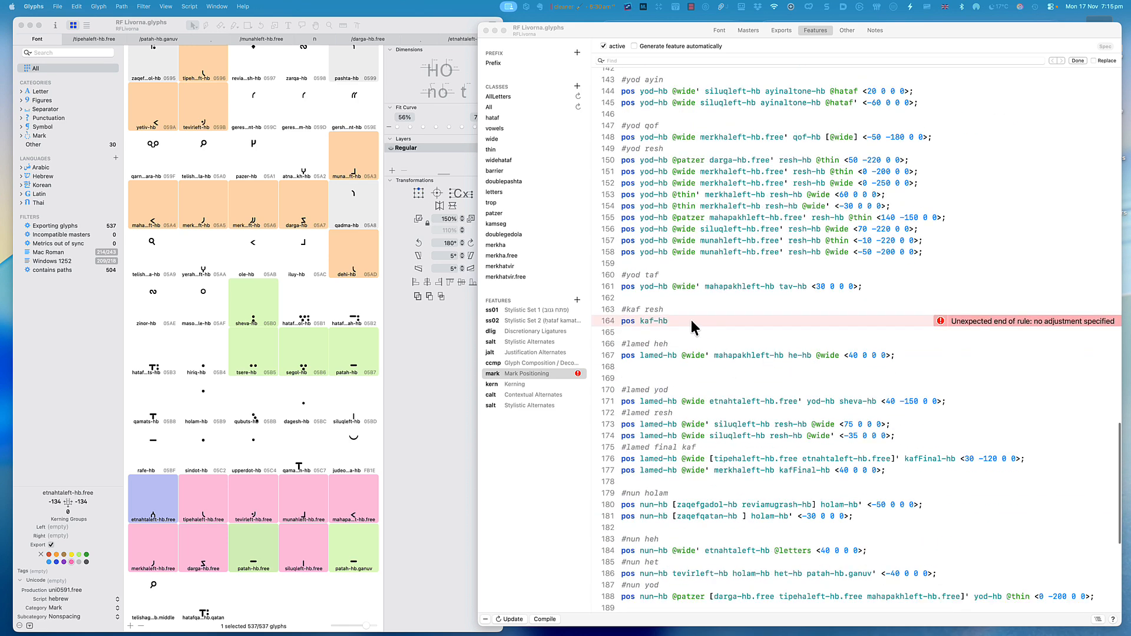
pyautogui.click(683, 321)
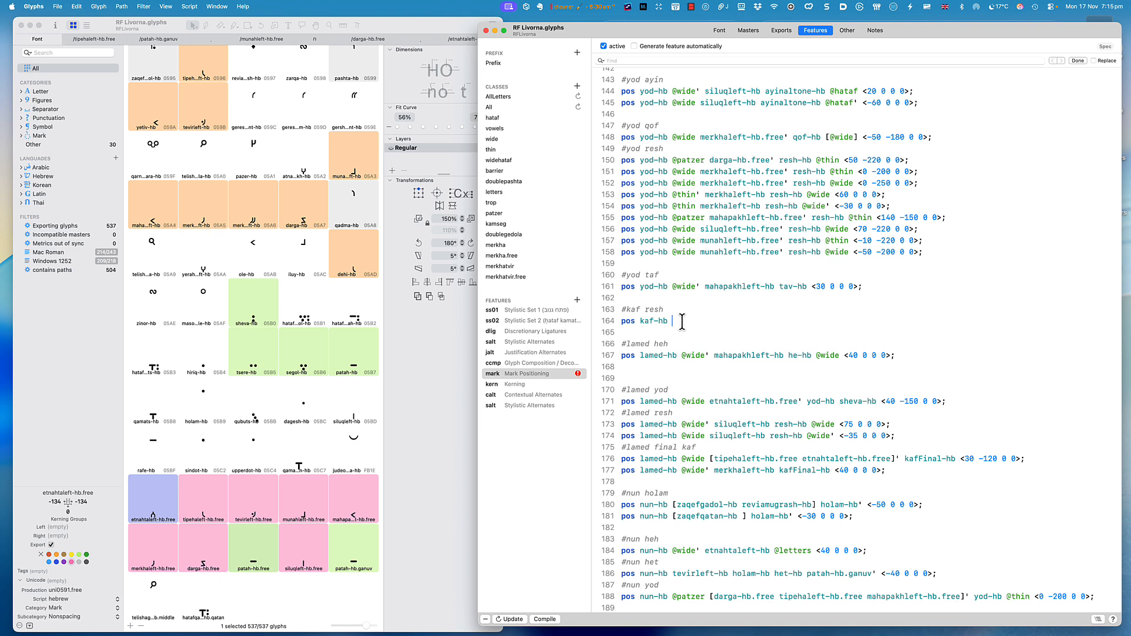
pyautogui.write('@')
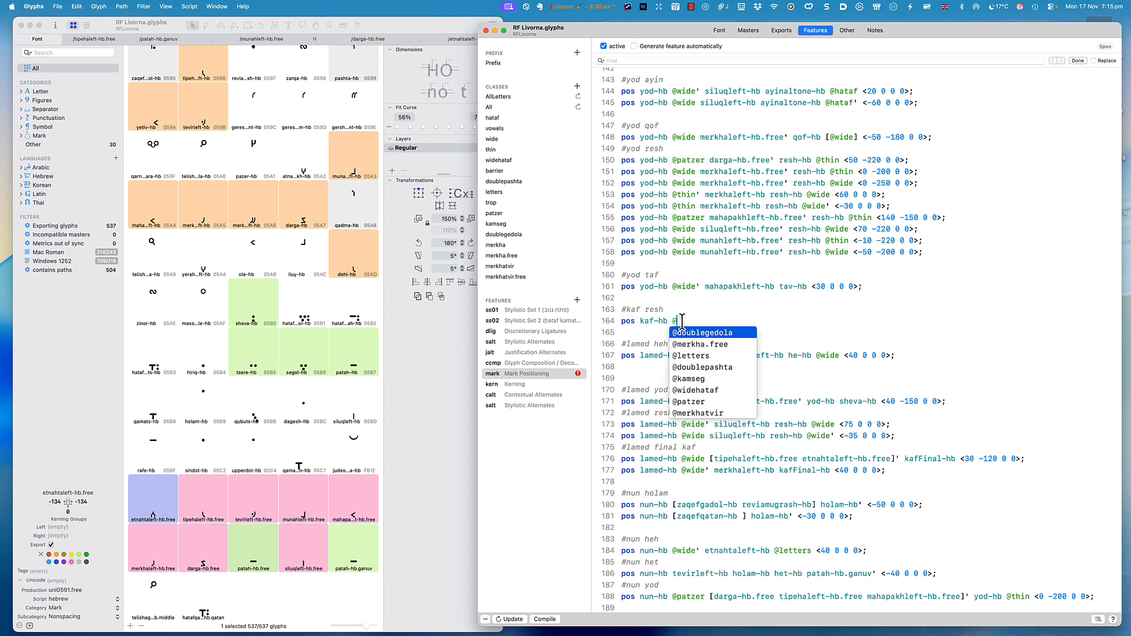
pyautogui.write("wide' ")
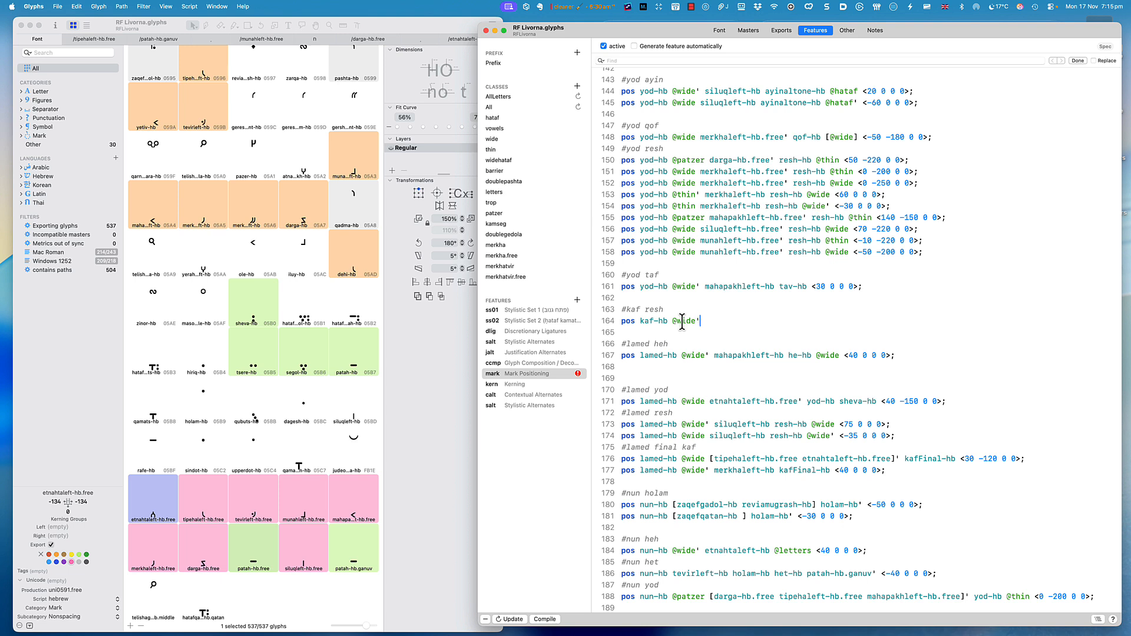
pyautogui.write('sil')
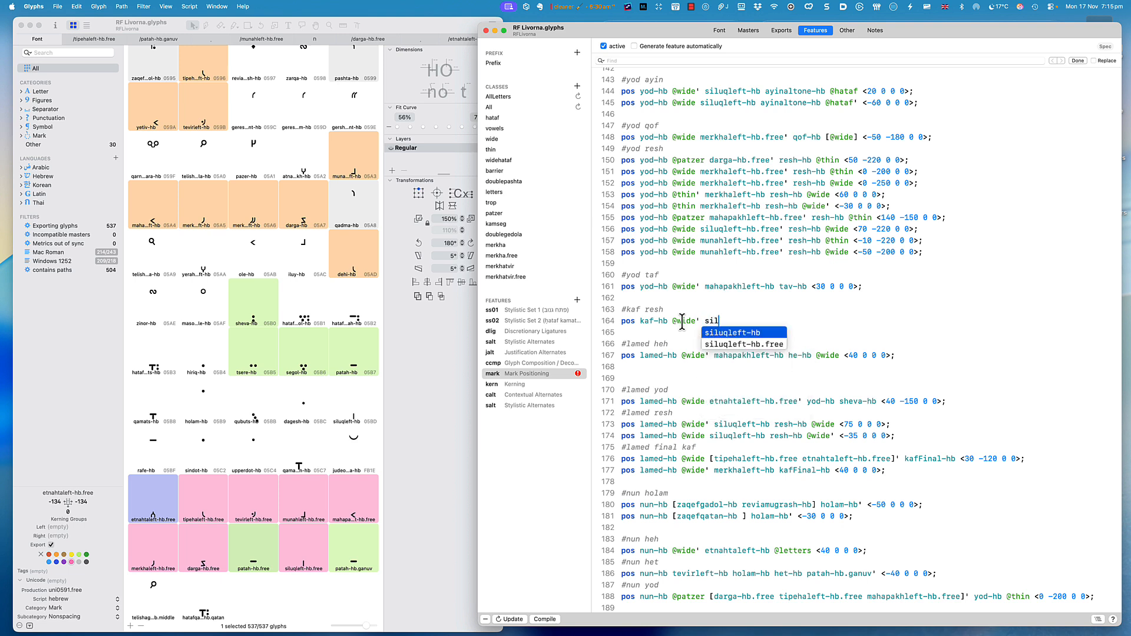
pyautogui.press('Return')
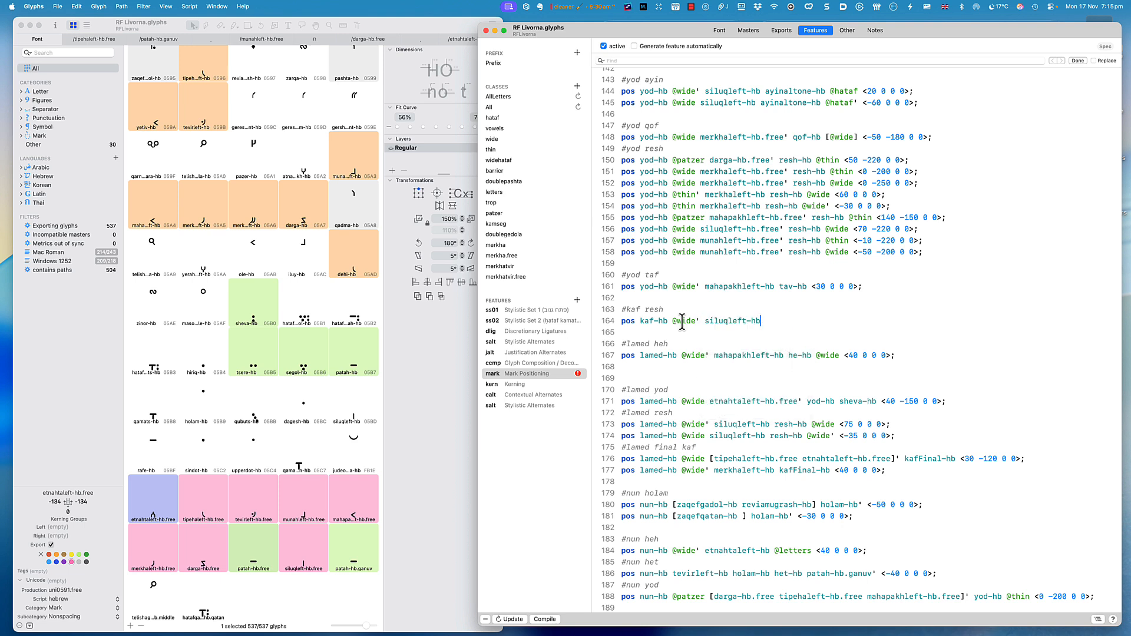
pyautogui.write('resh')
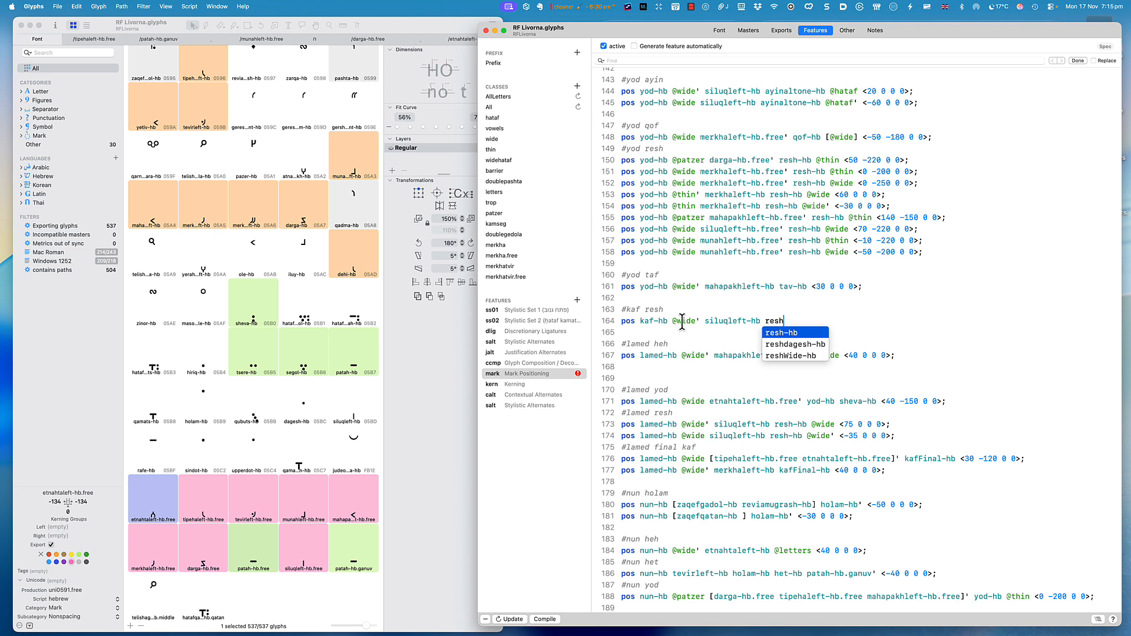
pyautogui.press('Return')
pyautogui.write('@w')
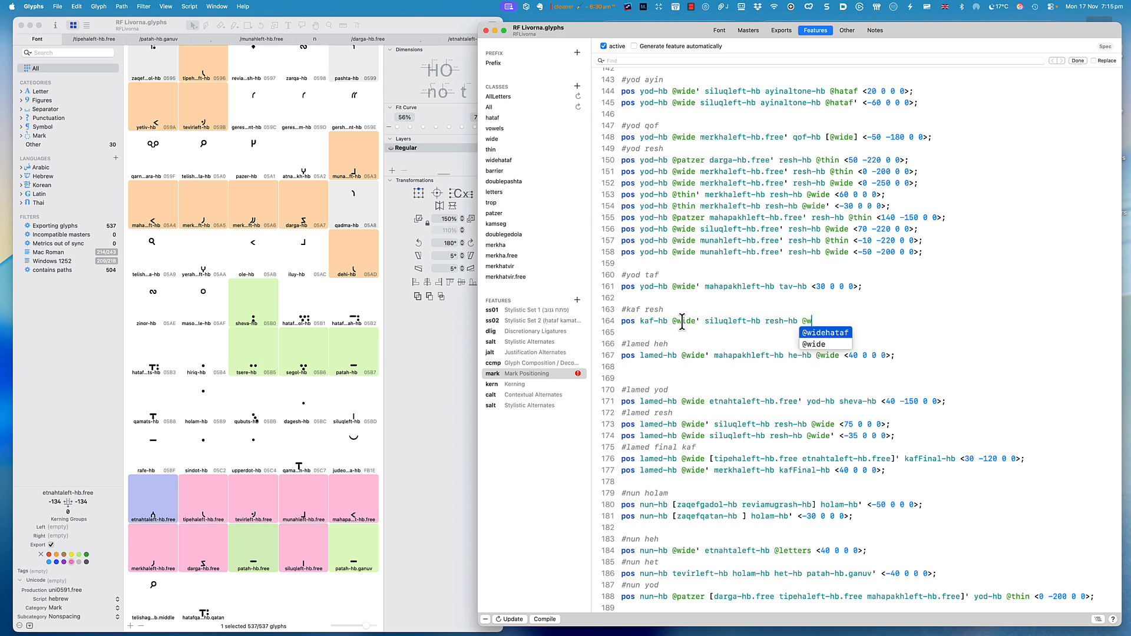
pyautogui.write('ide <60 0 0 0>')
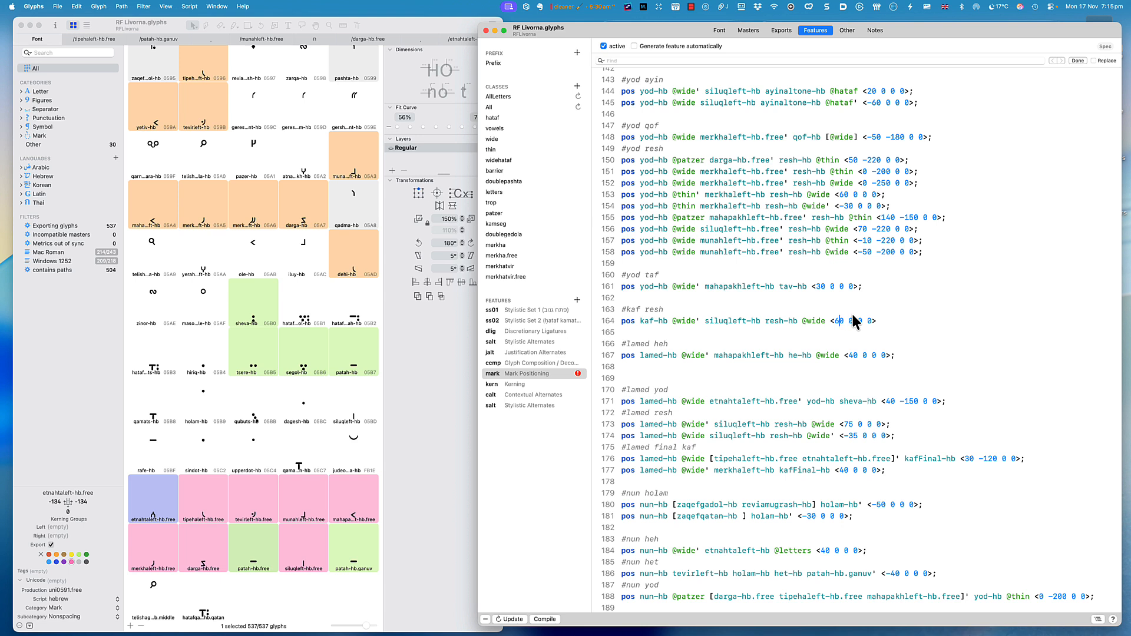
pyautogui.doubleClick(840, 320)
pyautogui.click(852, 320)
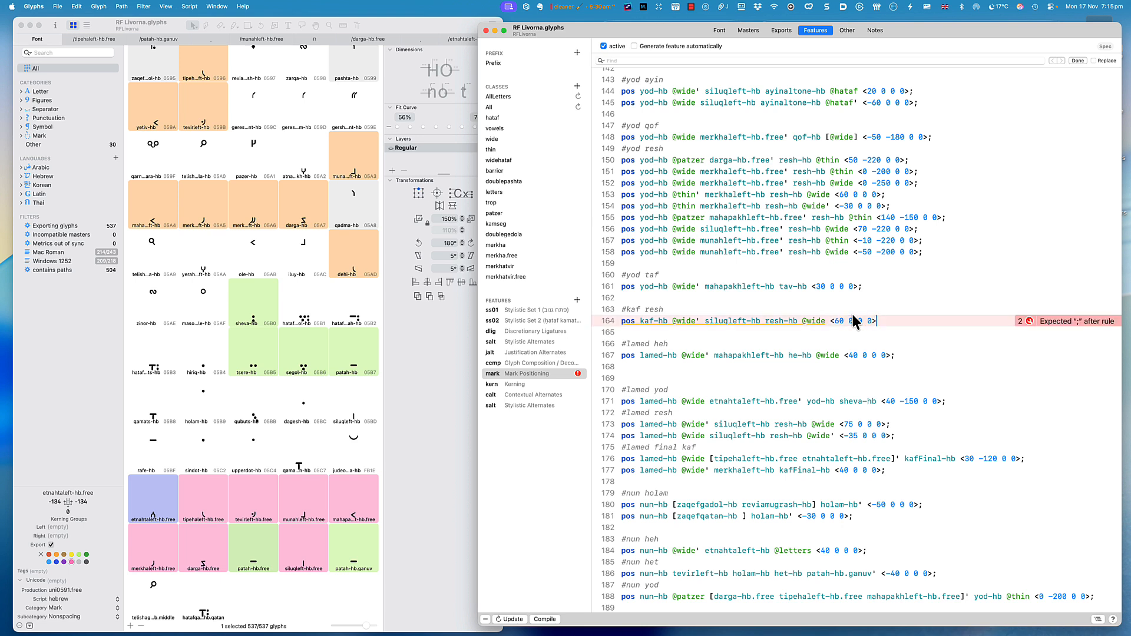
pyautogui.write(';')
# Step: Duplicate the completed kaf resh rule onto the line directly below it
pyautogui.press('Return')
pyautogui.hotkey('shift', 'Down')
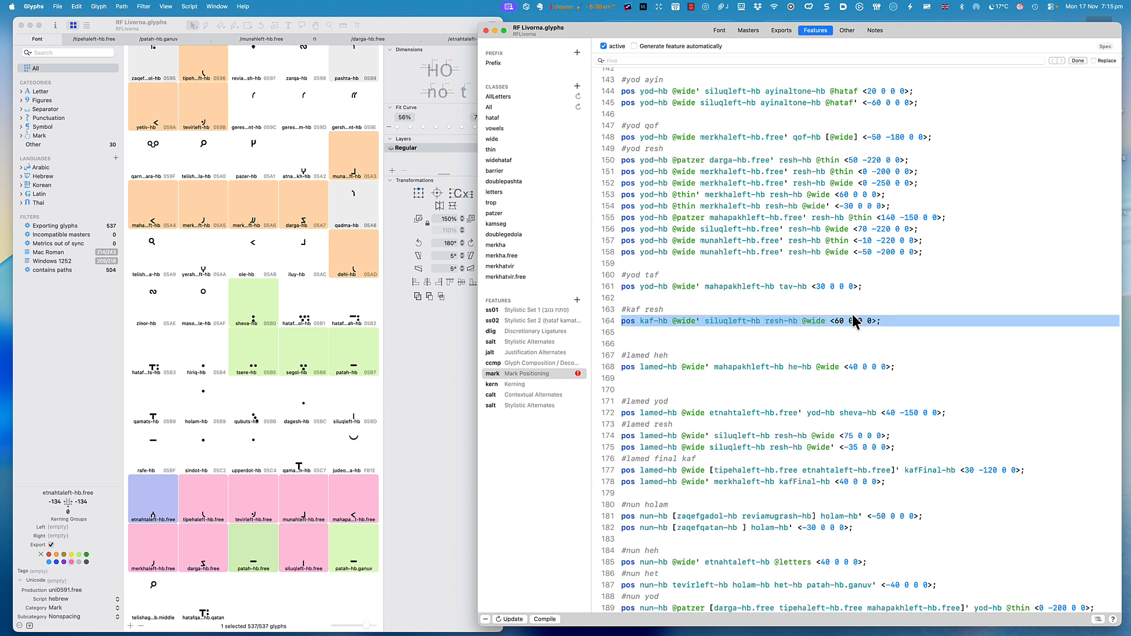
pyautogui.press('super+c')
pyautogui.press('Right')
pyautogui.press('super+v')
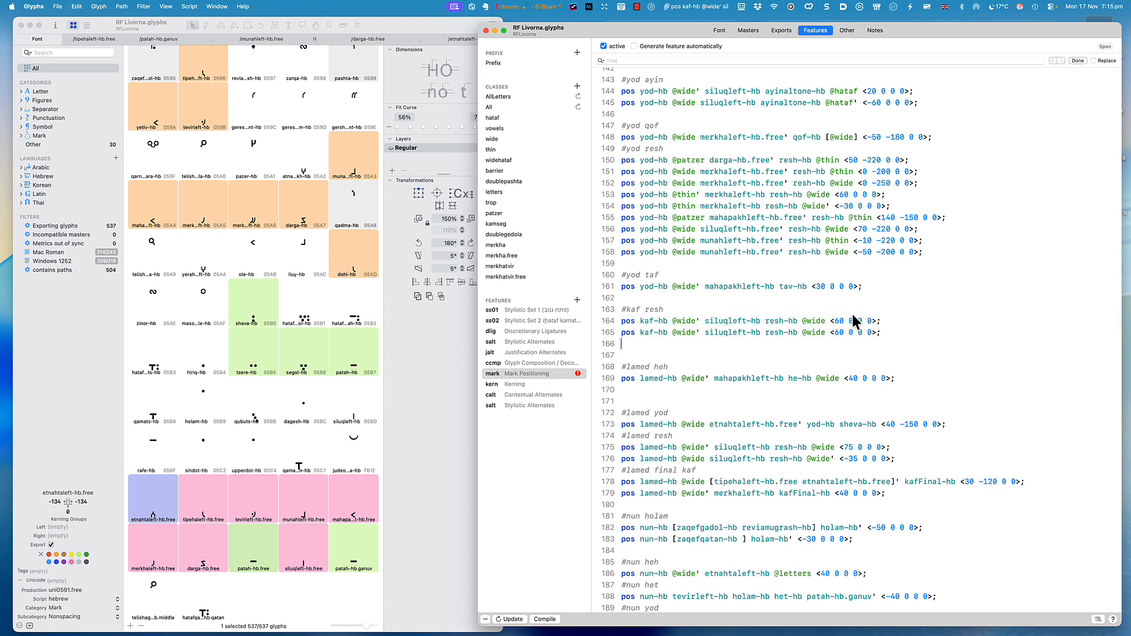
pyautogui.click(699, 333)
pyautogui.press('BackSpace')
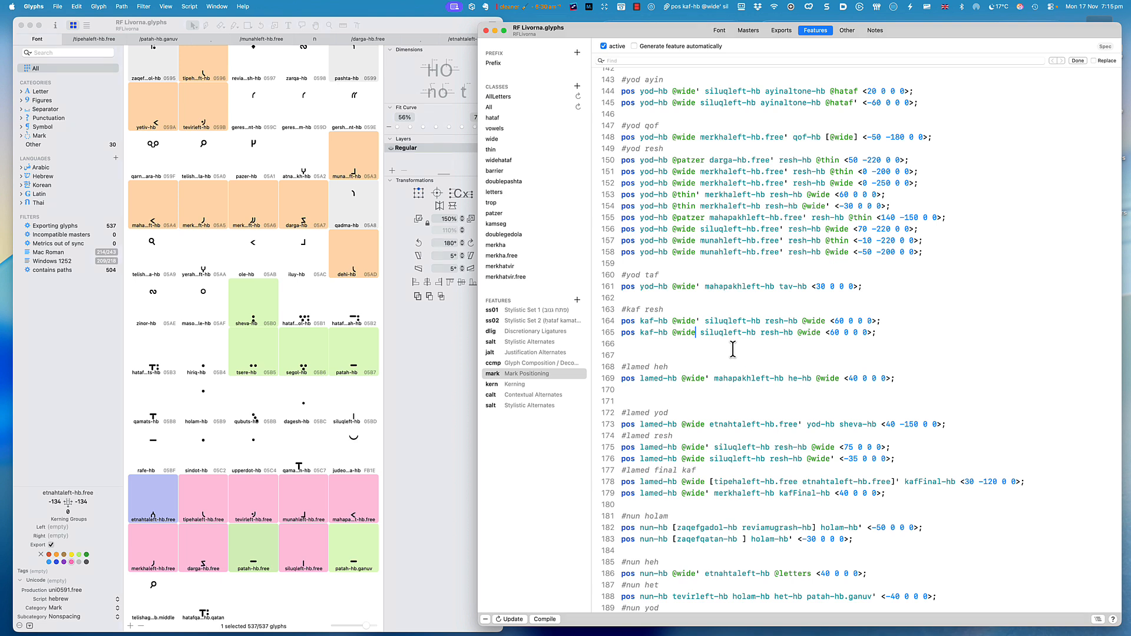
pyautogui.click(820, 333)
pyautogui.write("'")
# Step: Set the horizontal adjustment in the second kaf resh rule to -40
pyautogui.press('super+Tab')
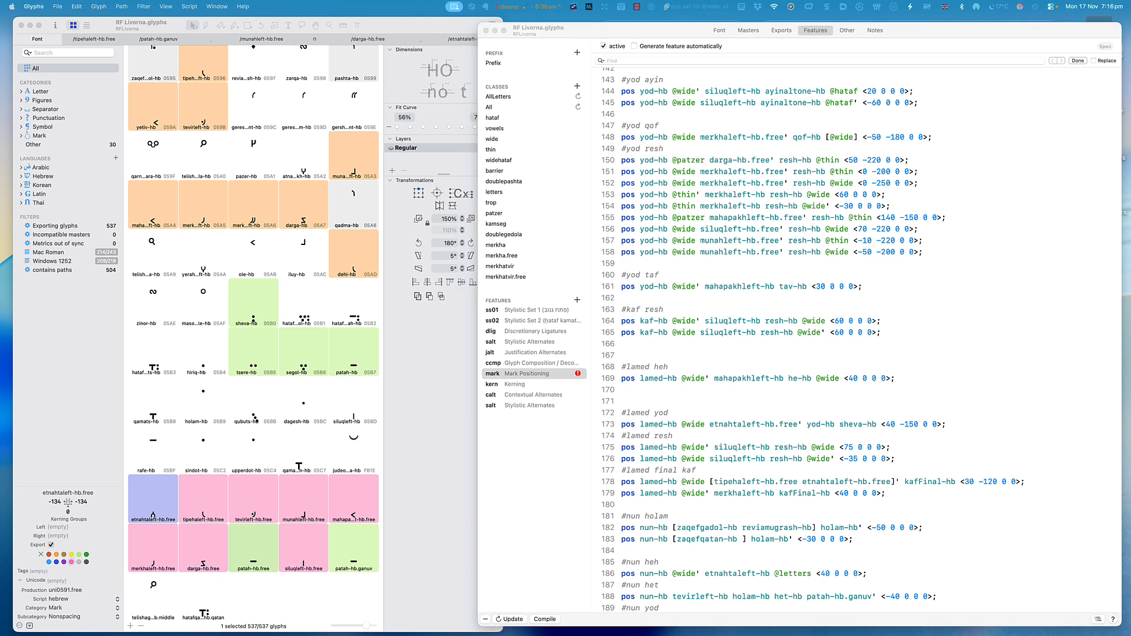
pyautogui.click(850, 333)
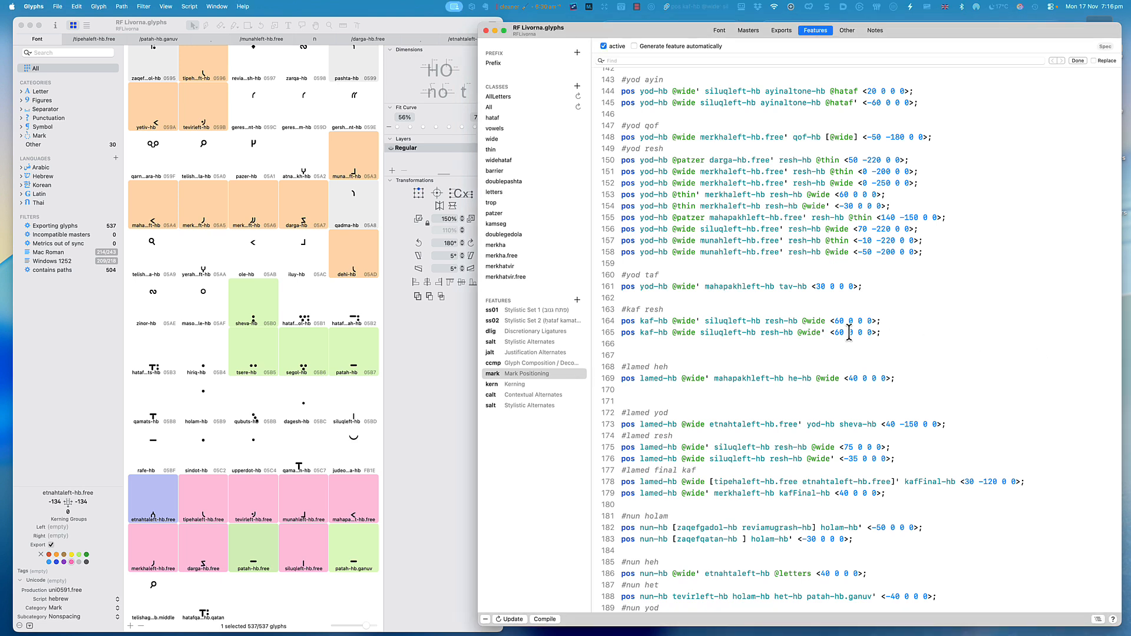
pyautogui.hotkey('shift', 'Left')
pyautogui.hotkey('shift', 'Left')
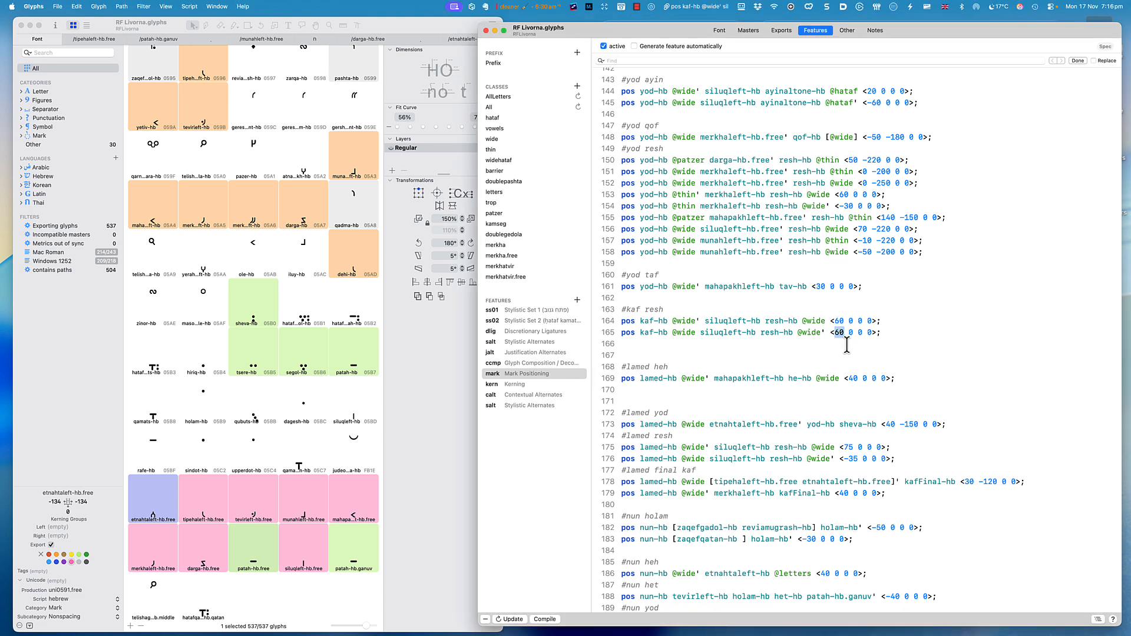
pyautogui.press('BackSpace')
pyautogui.write('-40')
pyautogui.click(774, 321)
pyautogui.moveTo(697, 321); pyautogui.dragTo(679, 321)
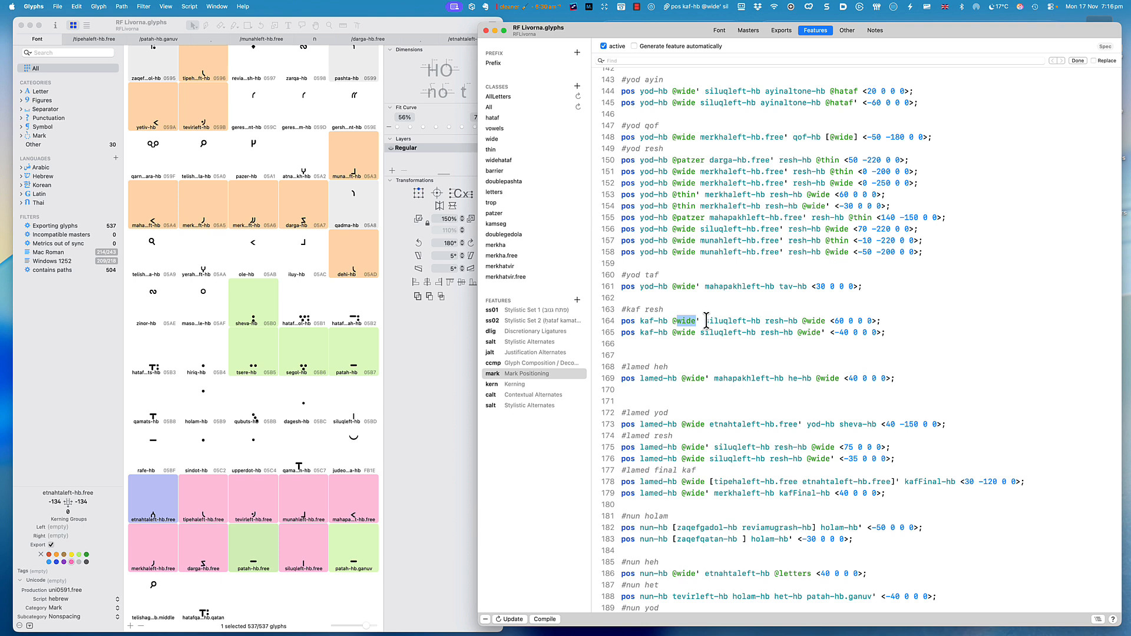
pyautogui.moveTo(706, 321); pyautogui.dragTo(761, 318)
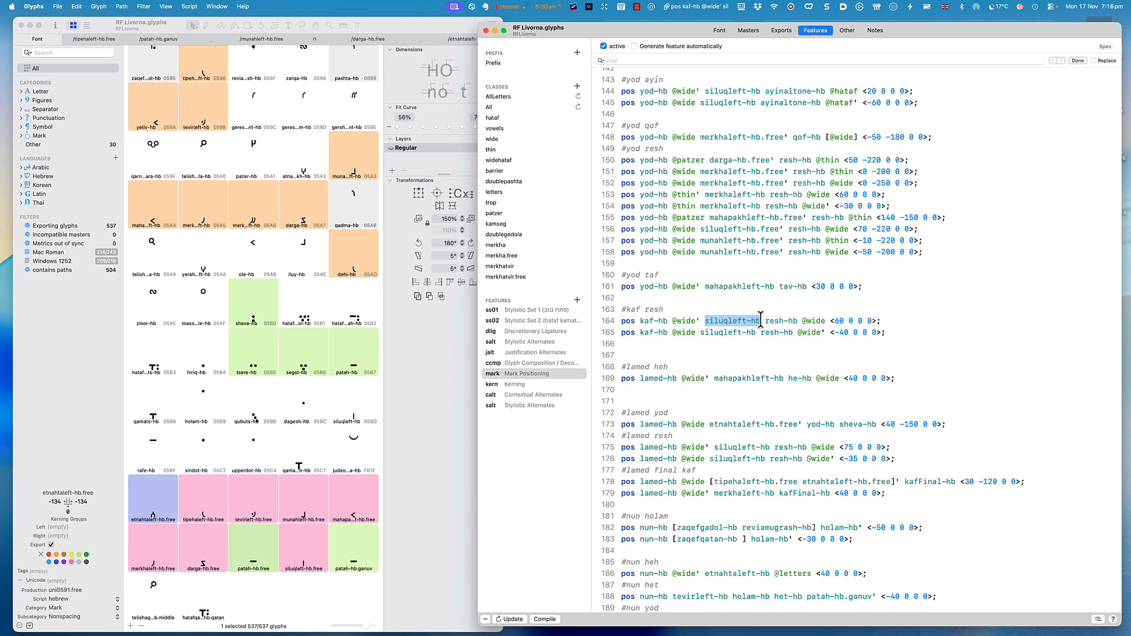
pyautogui.click(685, 321)
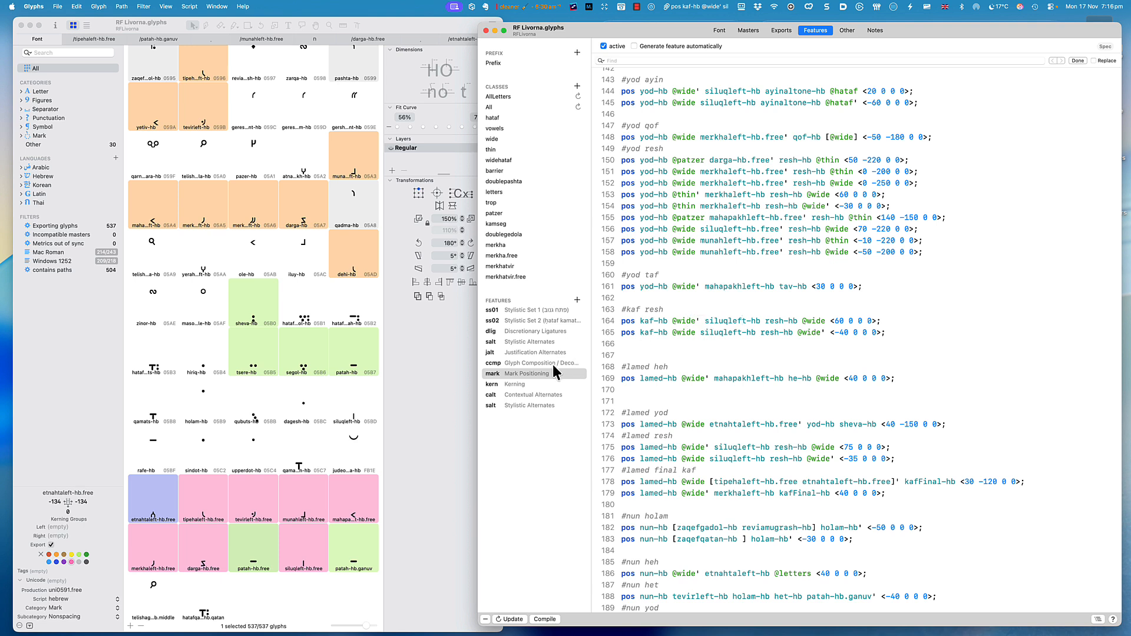
pyautogui.click(700, 332)
pyautogui.moveTo(685, 320); pyautogui.dragTo(722, 332)
pyautogui.click(851, 321)
pyautogui.click(770, 333)
# Step: Export the updated font from Glyphs and switch to the Torah document in InDesign
pyautogui.press('super+e')
pyautogui.press('Return')
pyautogui.press('super+Tab')
# Step: Inspect the marks beneath the red word כרם with the exported font and return the word to black
pyautogui.doubleClick(550, 310)
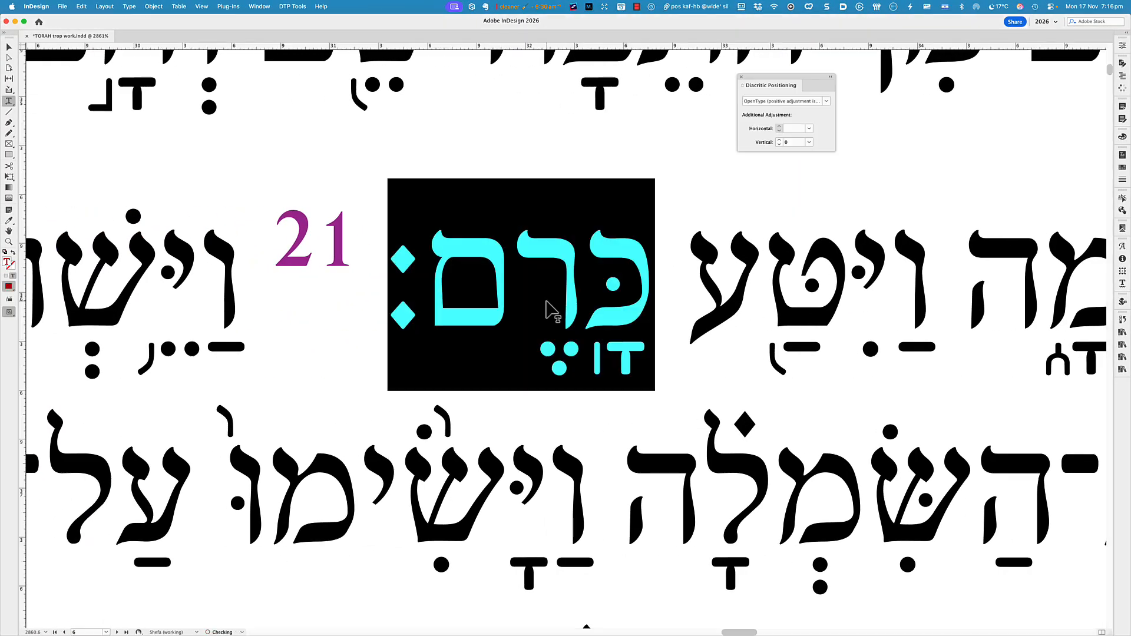
pyautogui.click(620, 412)
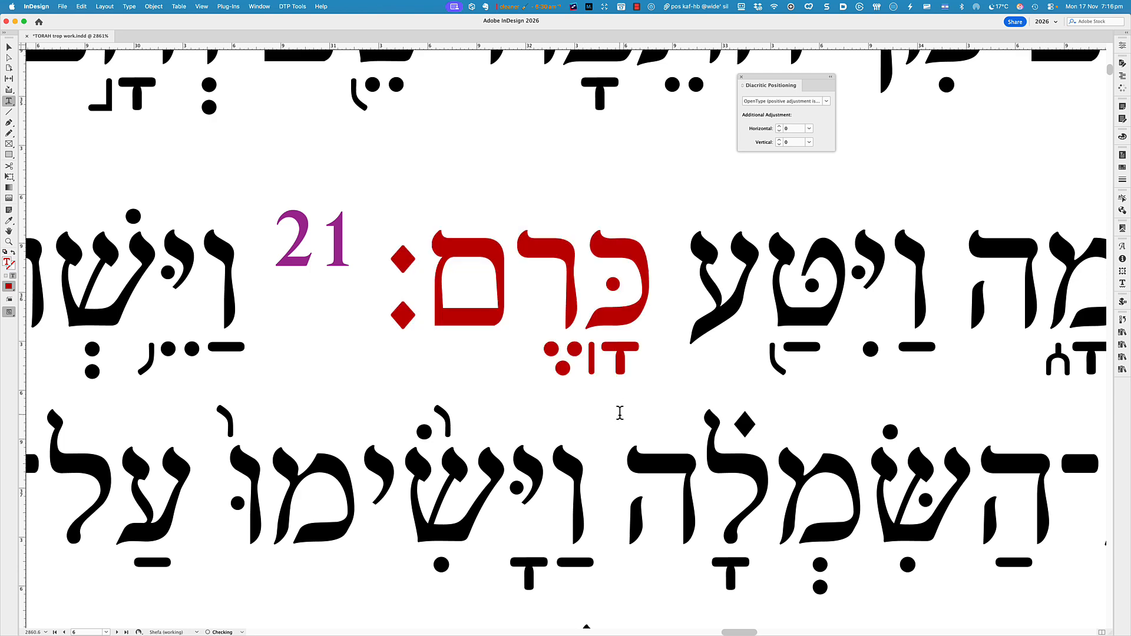
pyautogui.click(590, 318)
pyautogui.press('super+z')
pyautogui.scroll(-3, 653, 332)
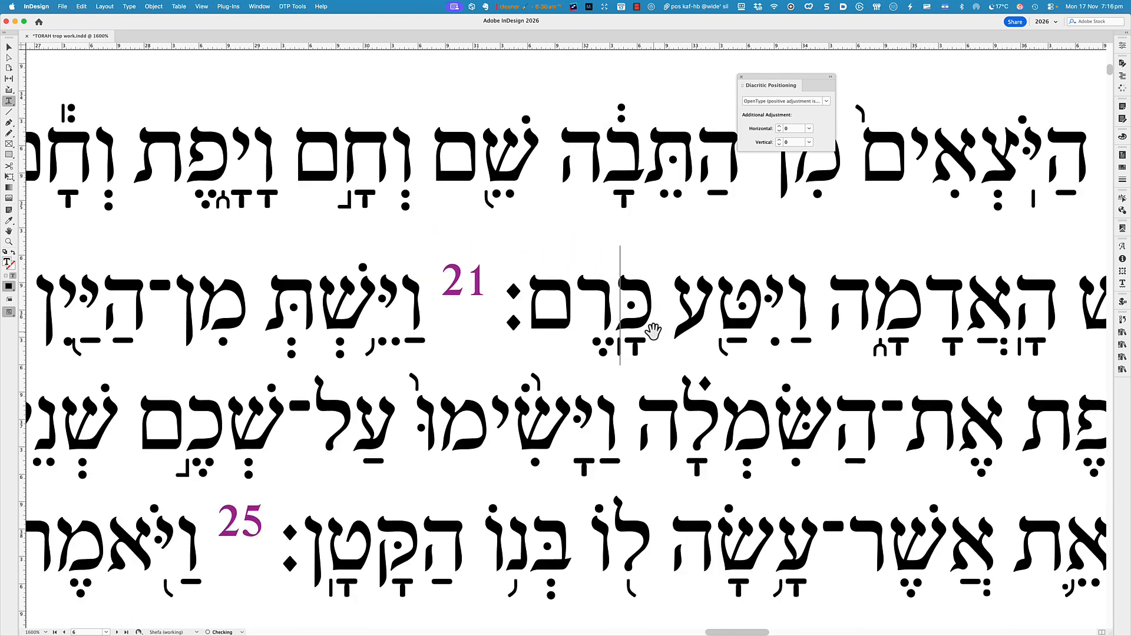
# Step: Color the phrase מן־היין in verse 21 red to flag it for adjustment
pyautogui.moveTo(297, 367); pyautogui.dragTo(676, 400)
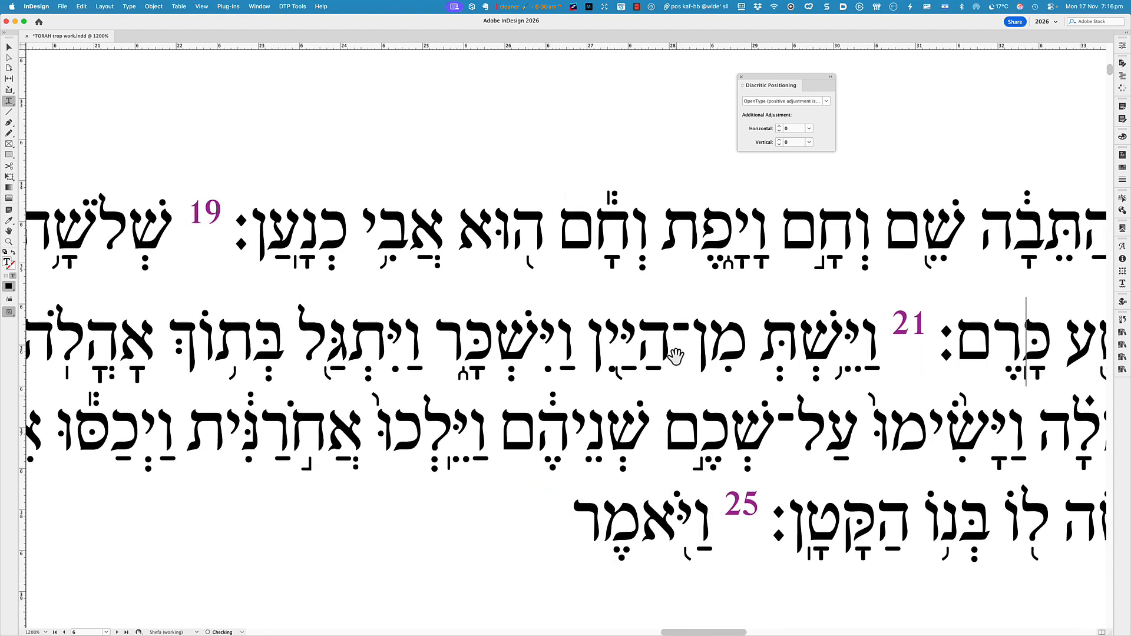
pyautogui.doubleClick(627, 339)
pyautogui.press('super+KP_1')
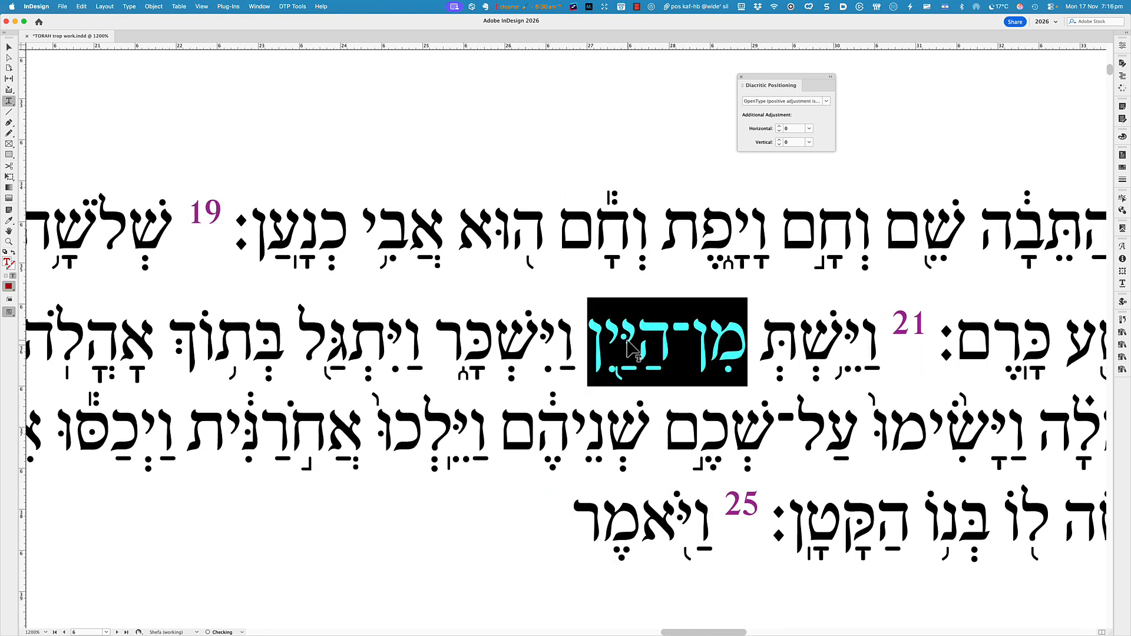
# Step: Capture a screenshot of the region around the red phrase מן־היין in verse 21
pyautogui.click(628, 342)
pyautogui.scroll(5, 628, 339)
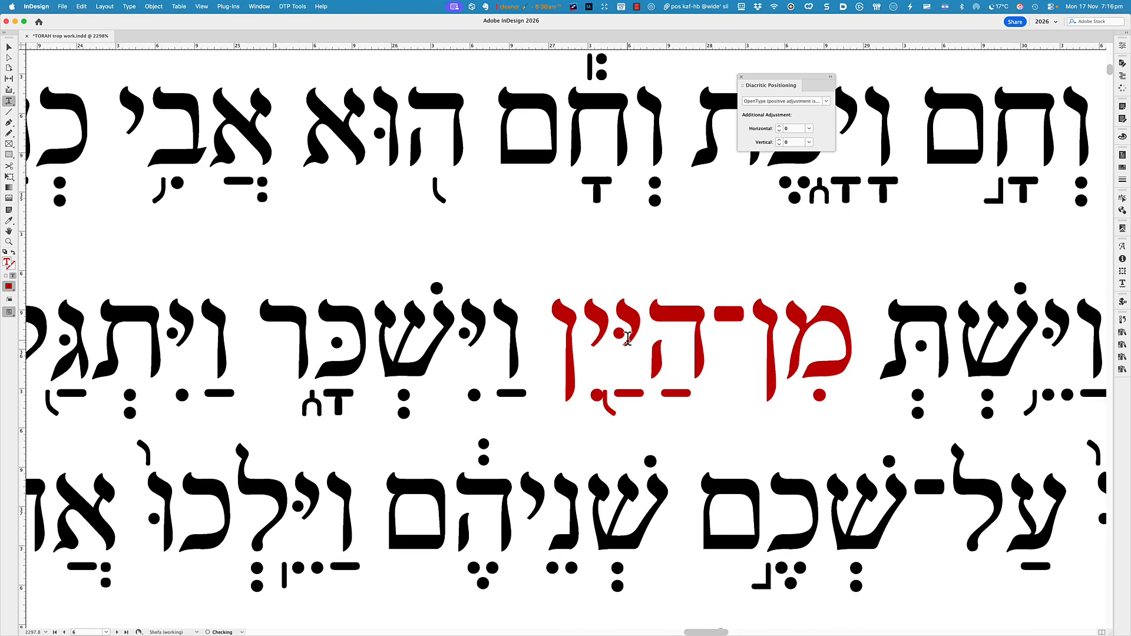
pyautogui.scroll(2, 625, 339)
pyautogui.middleClick(627, 340)
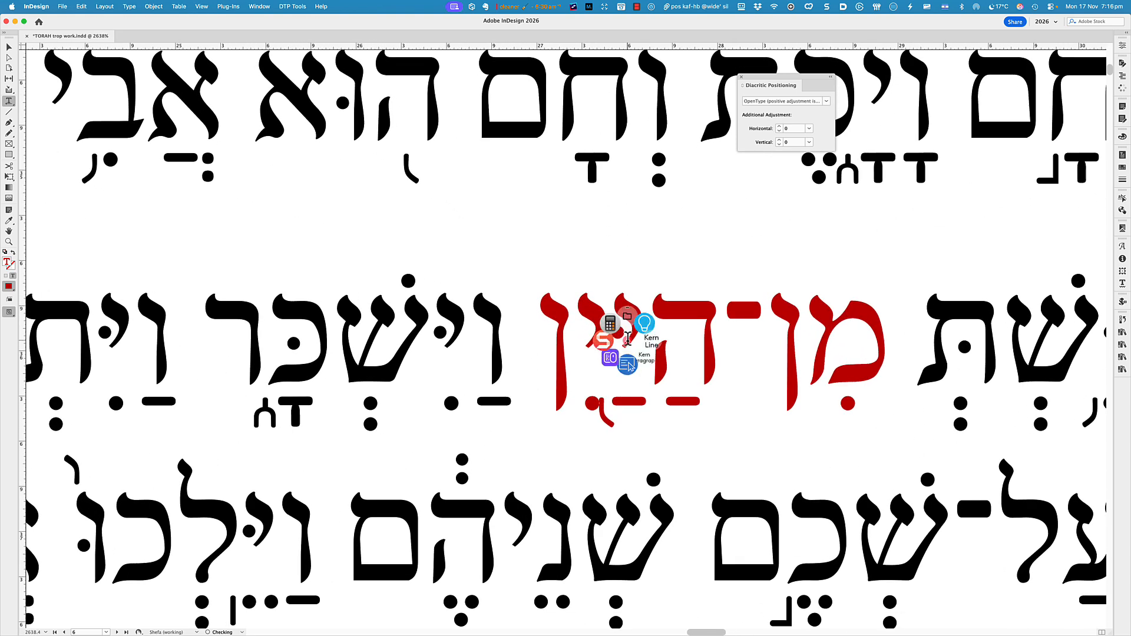
pyautogui.click(599, 338)
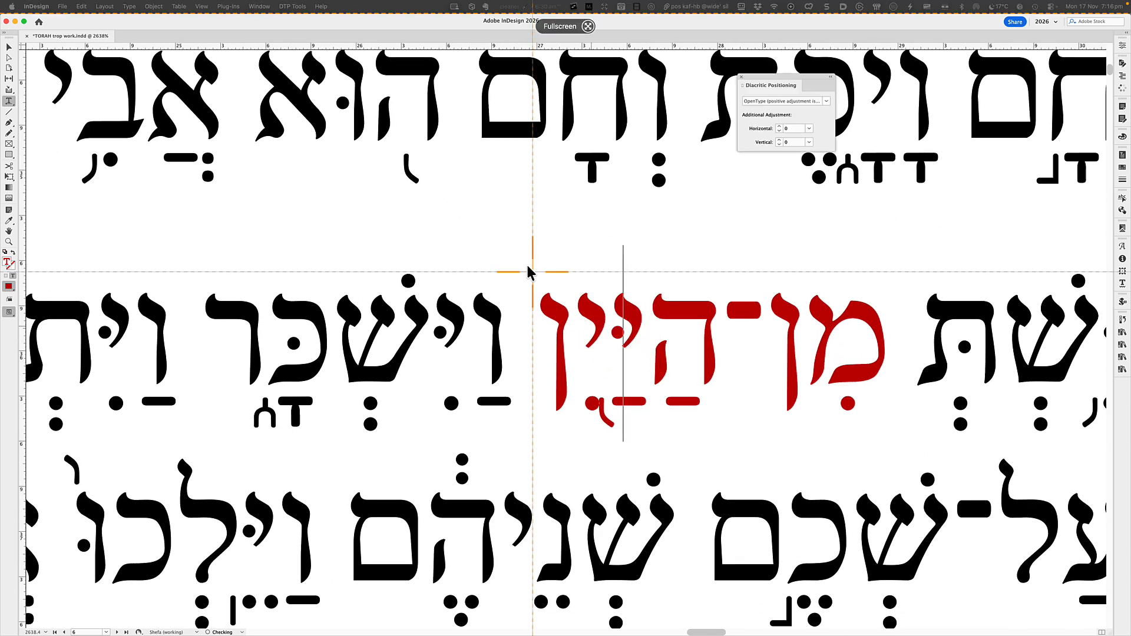
pyautogui.moveTo(526, 252); pyautogui.dragTo(908, 449)
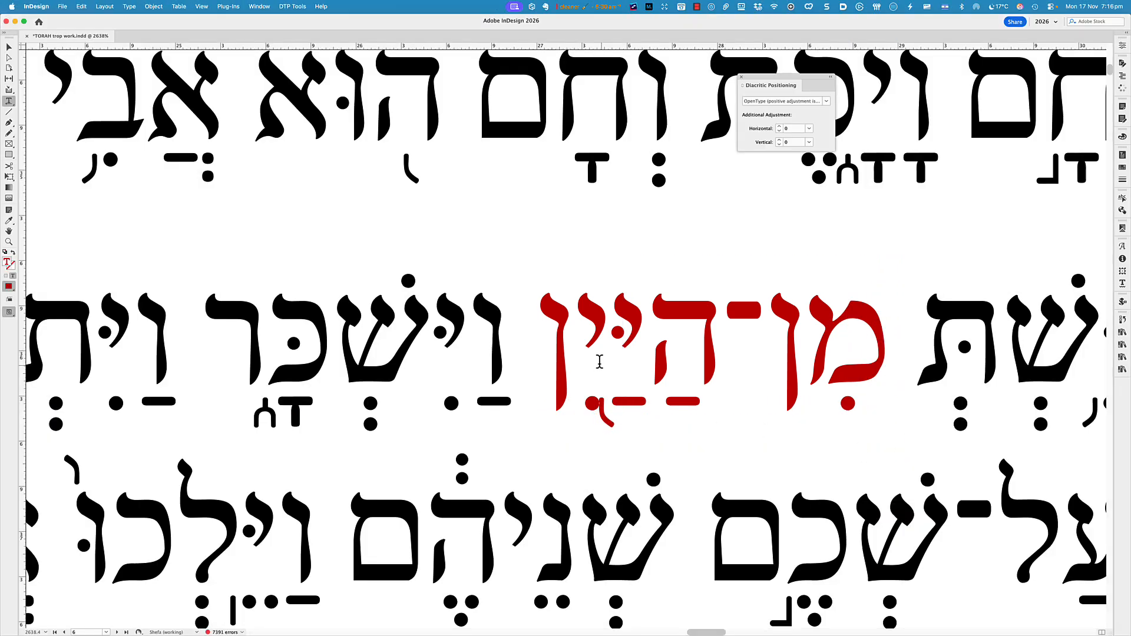
# Step: Try shifting the patah and tipeha marks beneath the double yod in the red word היין to separate them
pyautogui.press('Left')
pyautogui.press('Right')
pyautogui.hotkey('shift', 'Right')
pyautogui.hotkey('shift', 'Right')
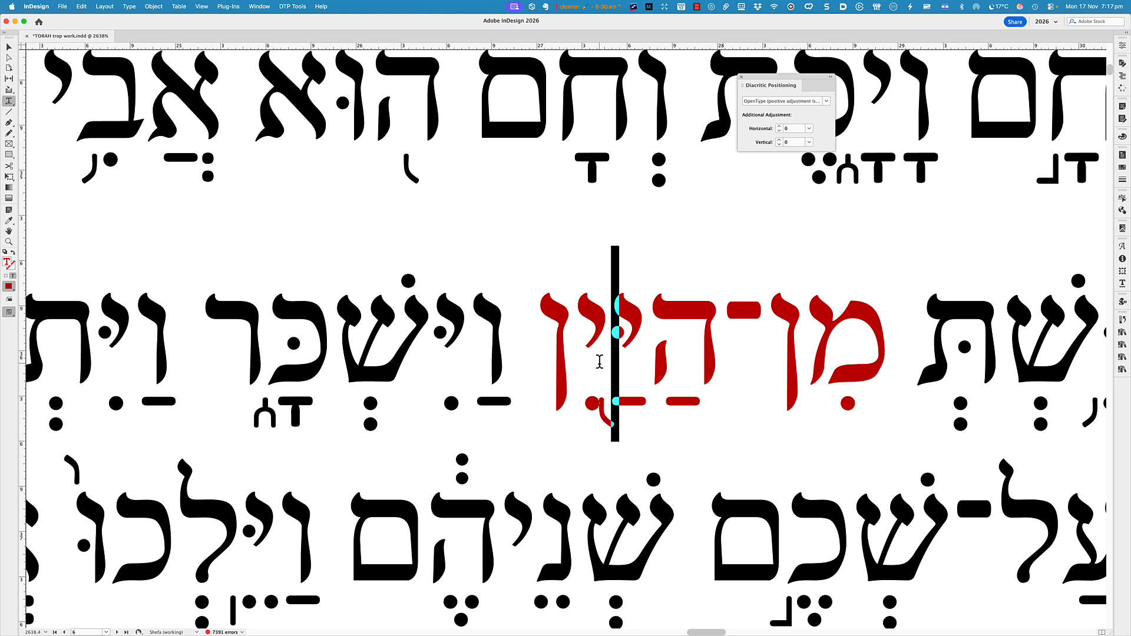
pyautogui.hotkey('alt', 'Right')
pyautogui.press('Left')
pyautogui.press('Left')
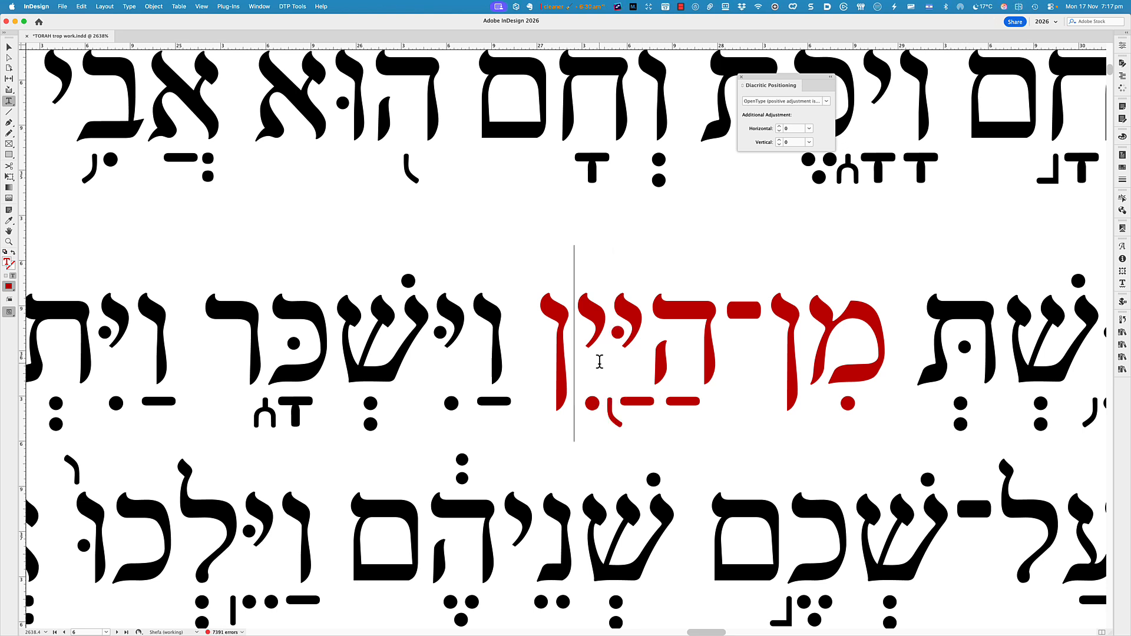
pyautogui.hotkey('shift', 'Right')
pyautogui.hotkey('shift', 'Right')
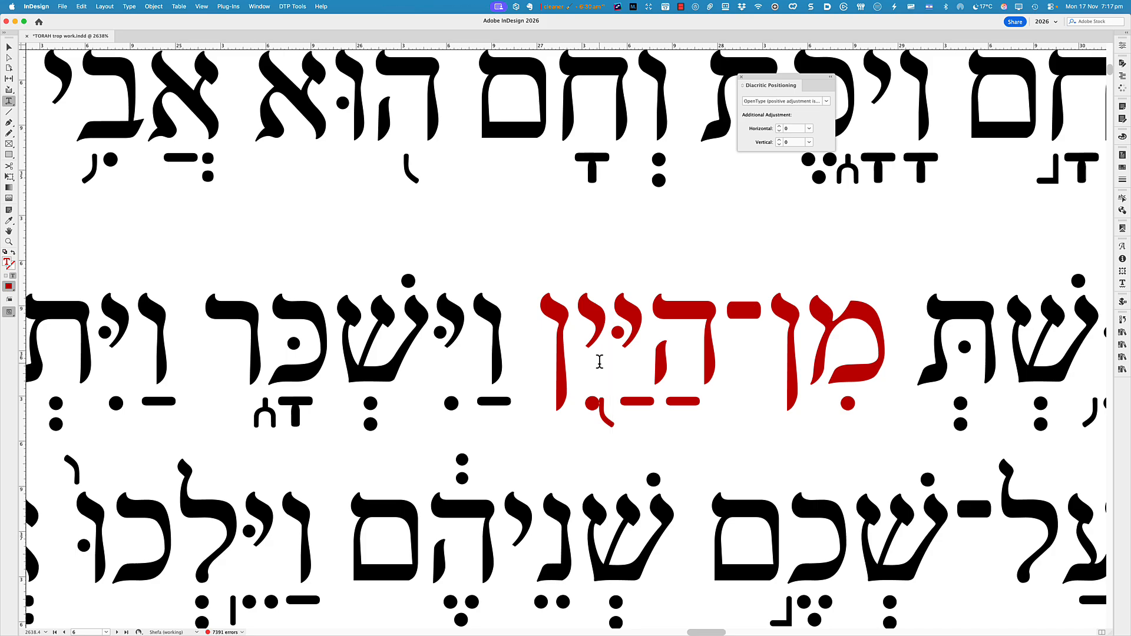
# Step: Examine the red phrase at page and close-up scale, checking how the patah and tipeha sit between its two yods
pyautogui.scroll(8, 600, 362)
pyautogui.press('super+0')
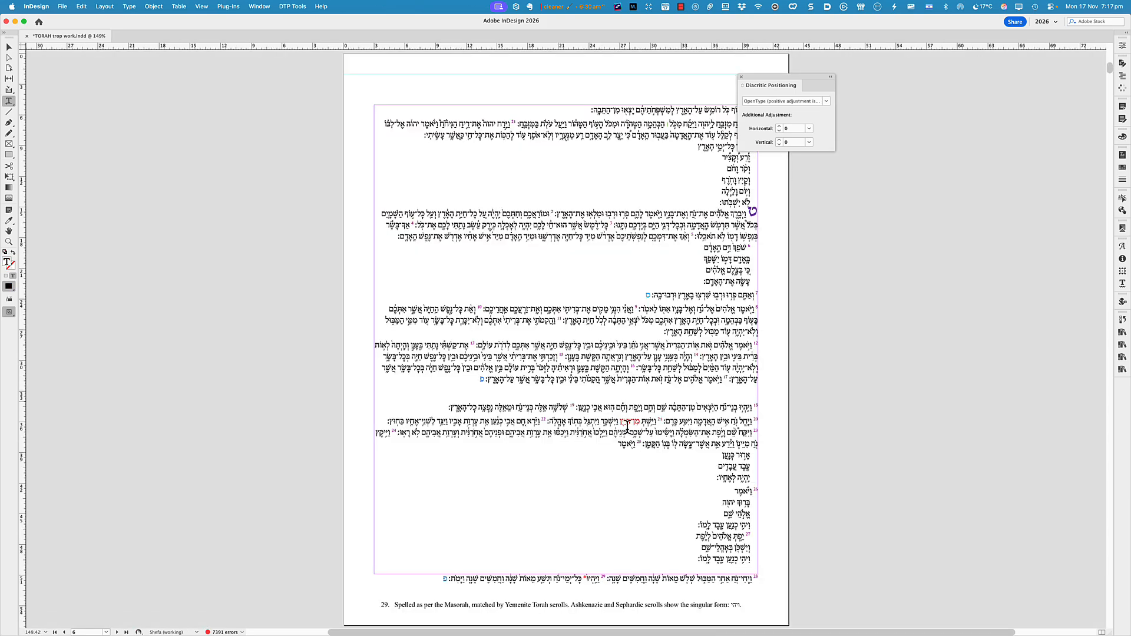
pyautogui.scroll(5, 627, 426)
pyautogui.scroll(4, 627, 426)
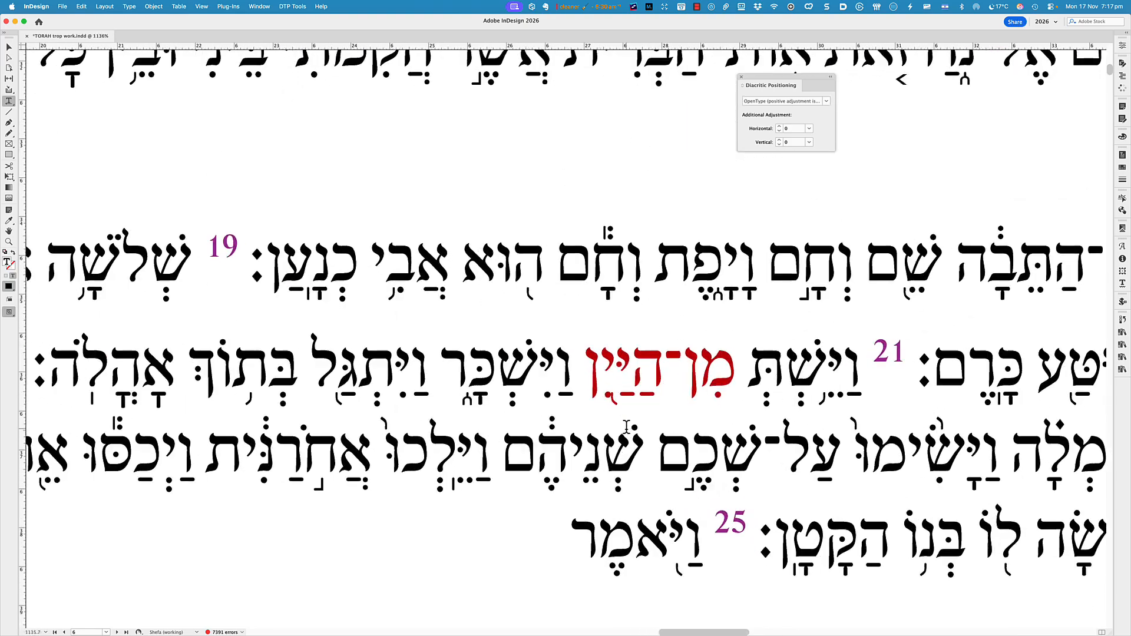
pyautogui.doubleClick(624, 348)
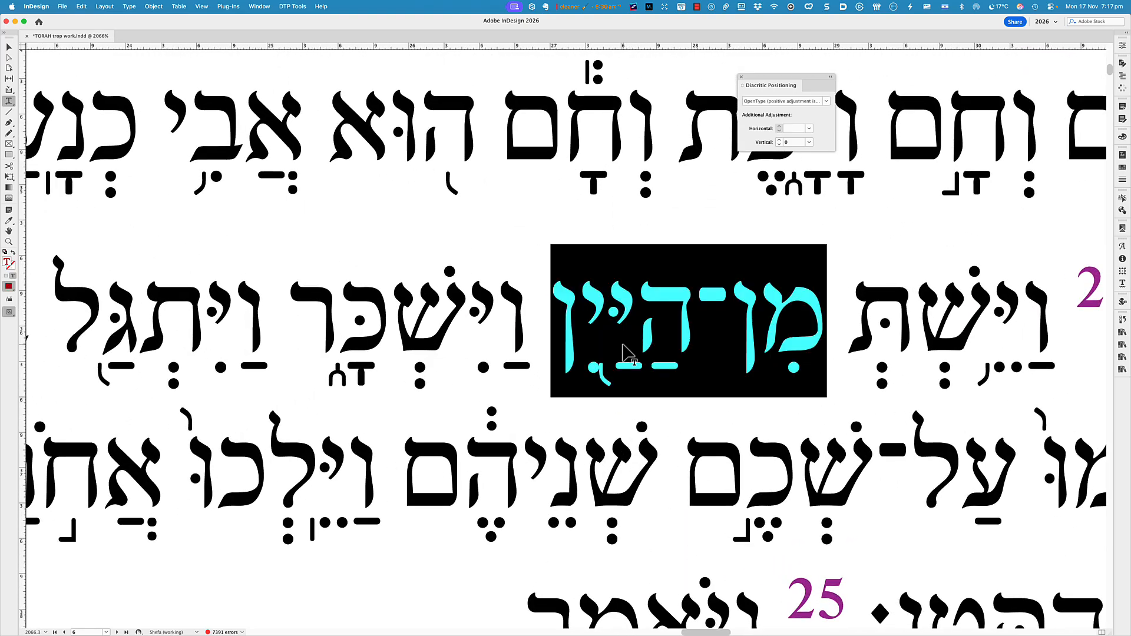
pyautogui.click(661, 399)
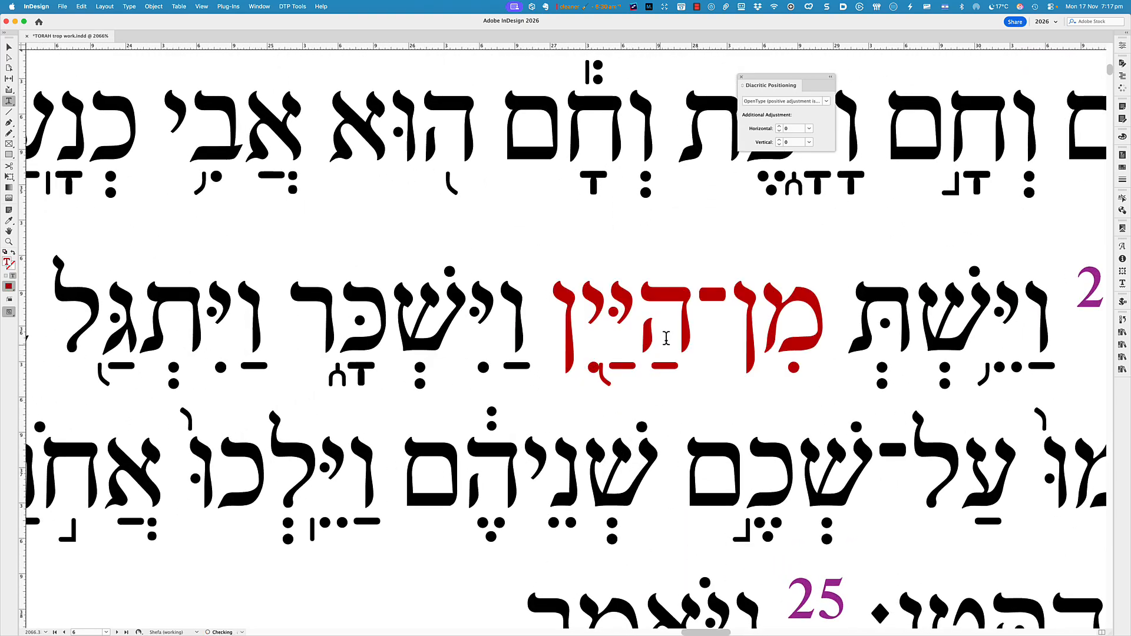
pyautogui.hscroll(5, 661, 377)
pyautogui.click(454, 329)
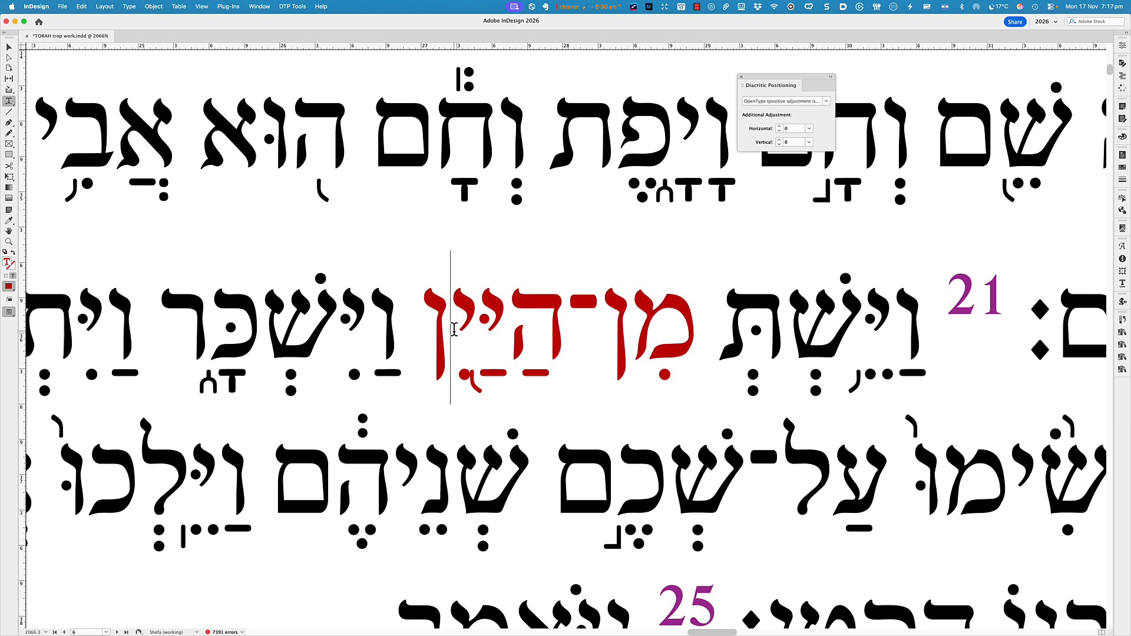
pyautogui.press('Right')
pyautogui.press('Right')
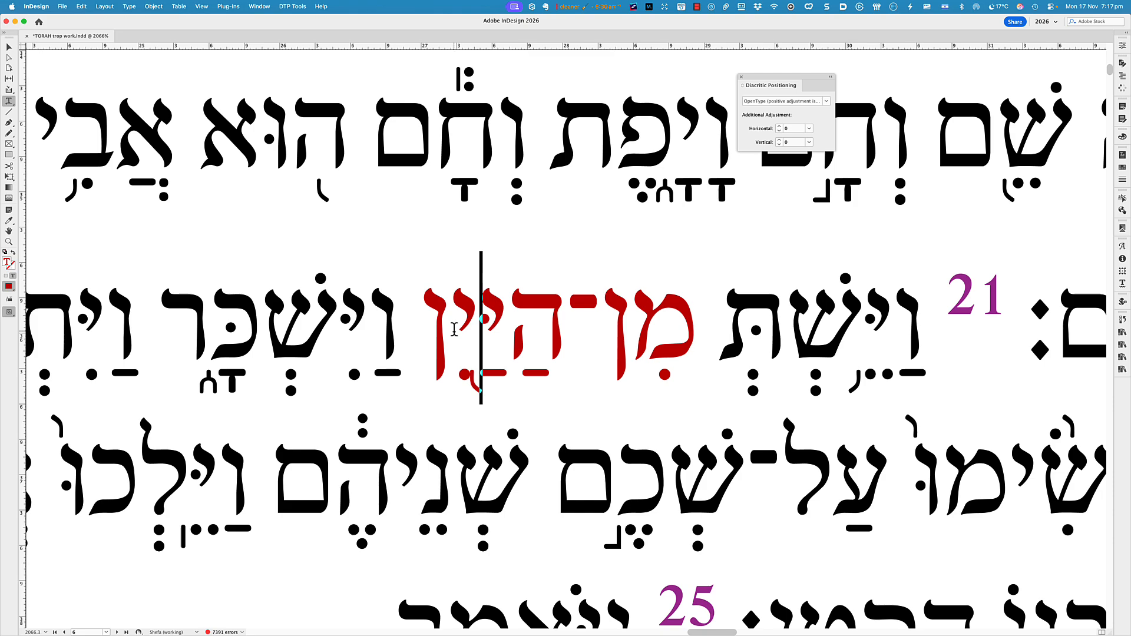
# Step: Switch to Glyphs and compare the tipehaleft-hb.free and tipehaleft-hb glyphs
pyautogui.press('super+Tab')
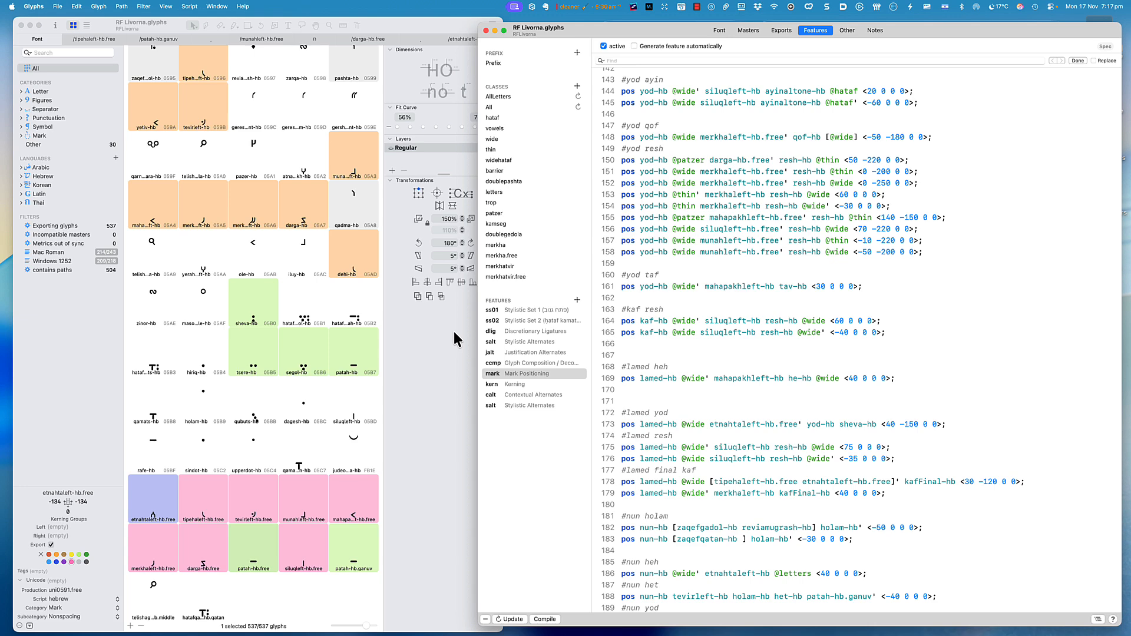
pyautogui.scroll(-1, 250, 478)
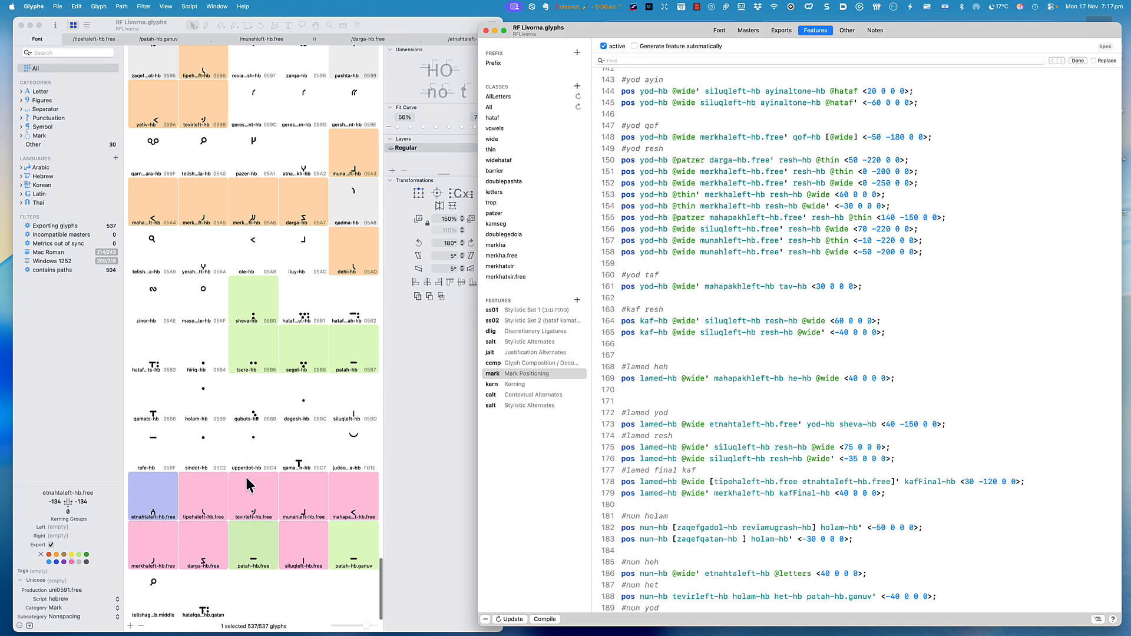
pyautogui.doubleClick(227, 510)
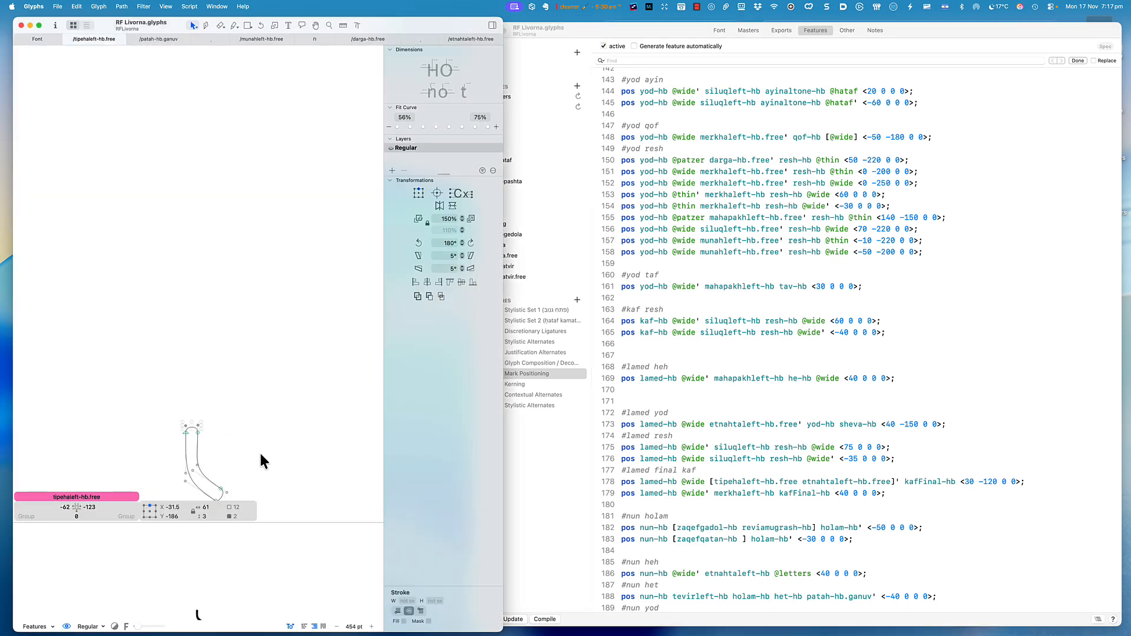
pyautogui.click(48, 39)
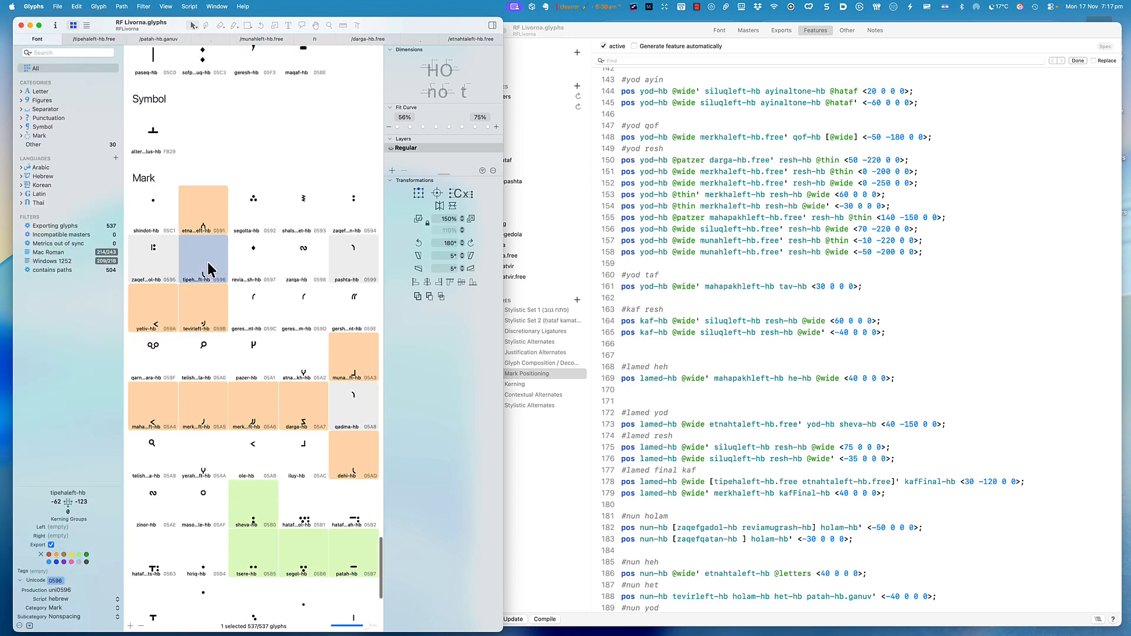
pyautogui.doubleClick(212, 258)
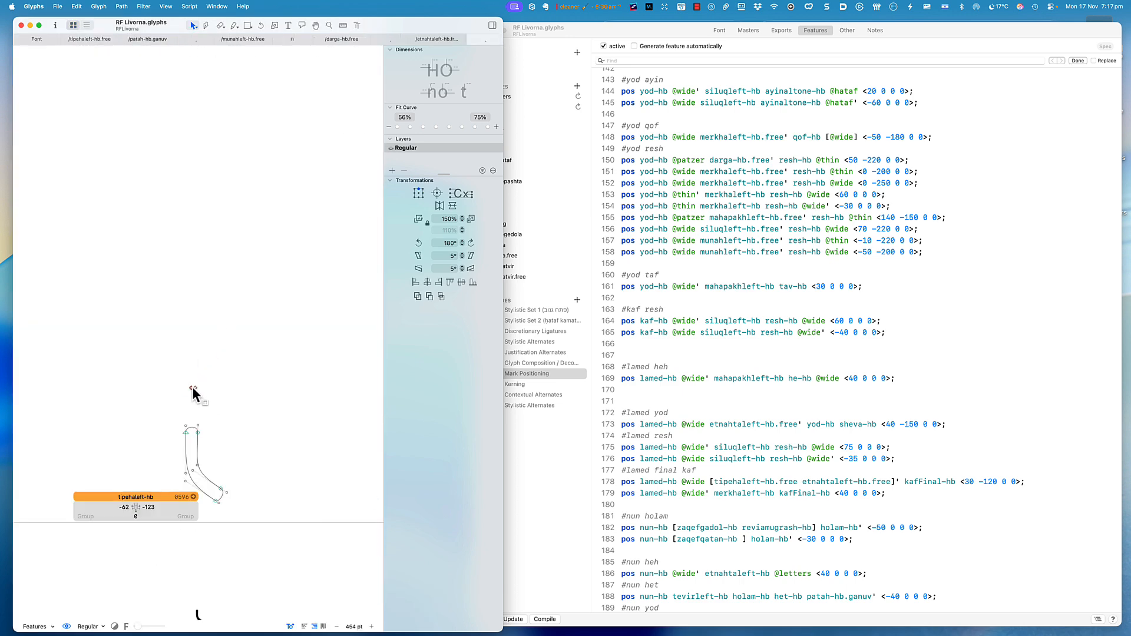
pyautogui.click(37, 40)
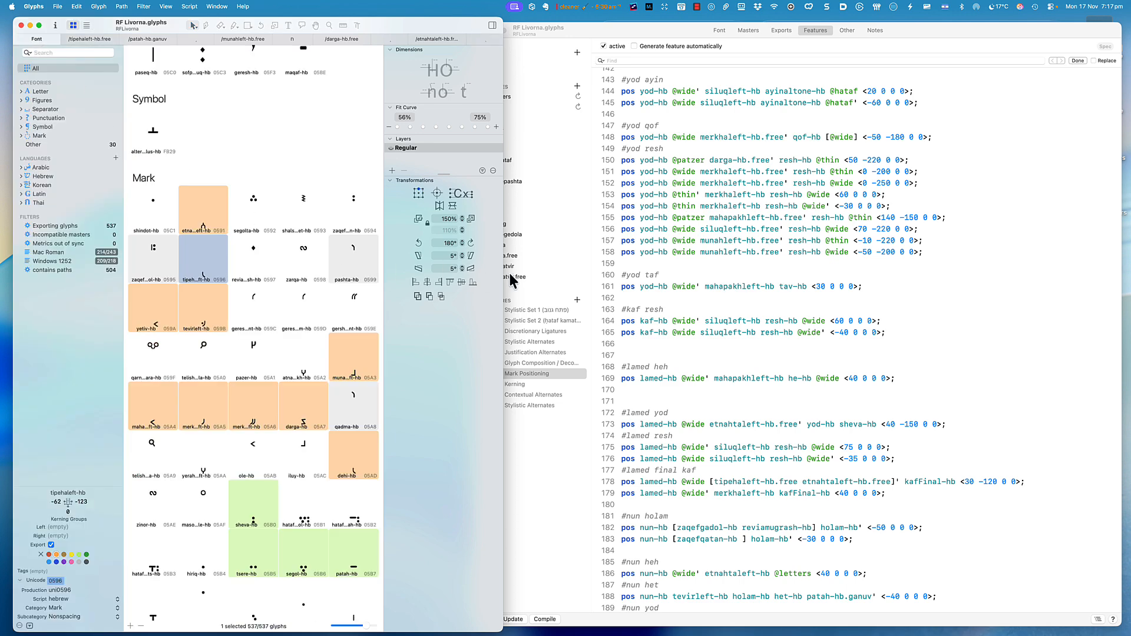
# Step: Open the ccmp Glyph Composition feature code at the empty line below the #tipeha substitution rules
pyautogui.click(730, 294)
pyautogui.scroll(-5, 707, 315)
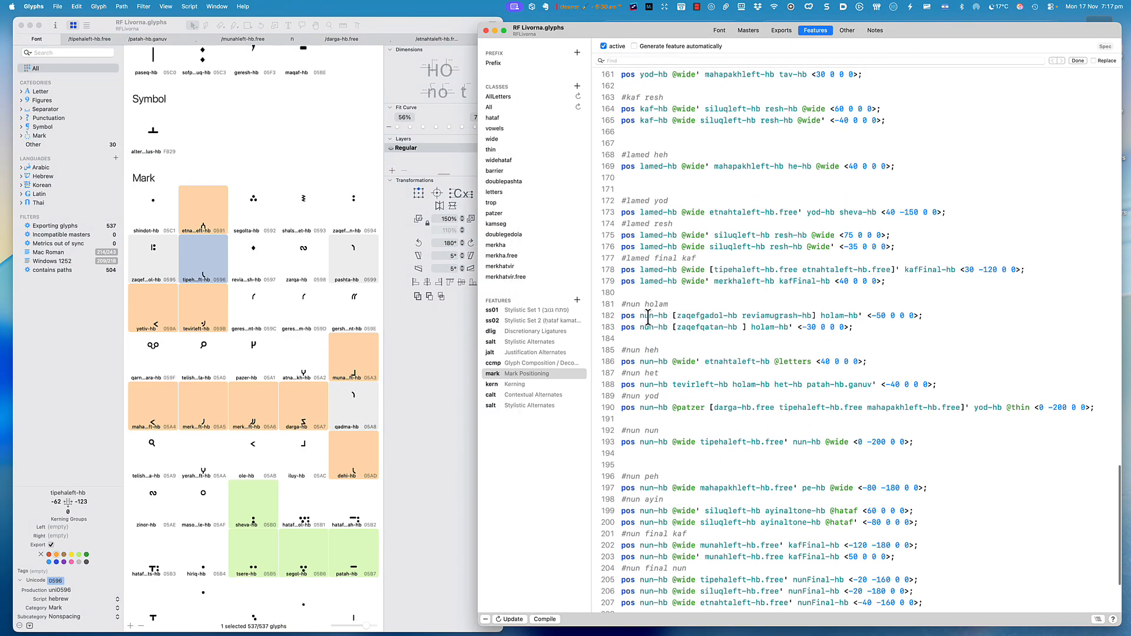
pyautogui.click(538, 364)
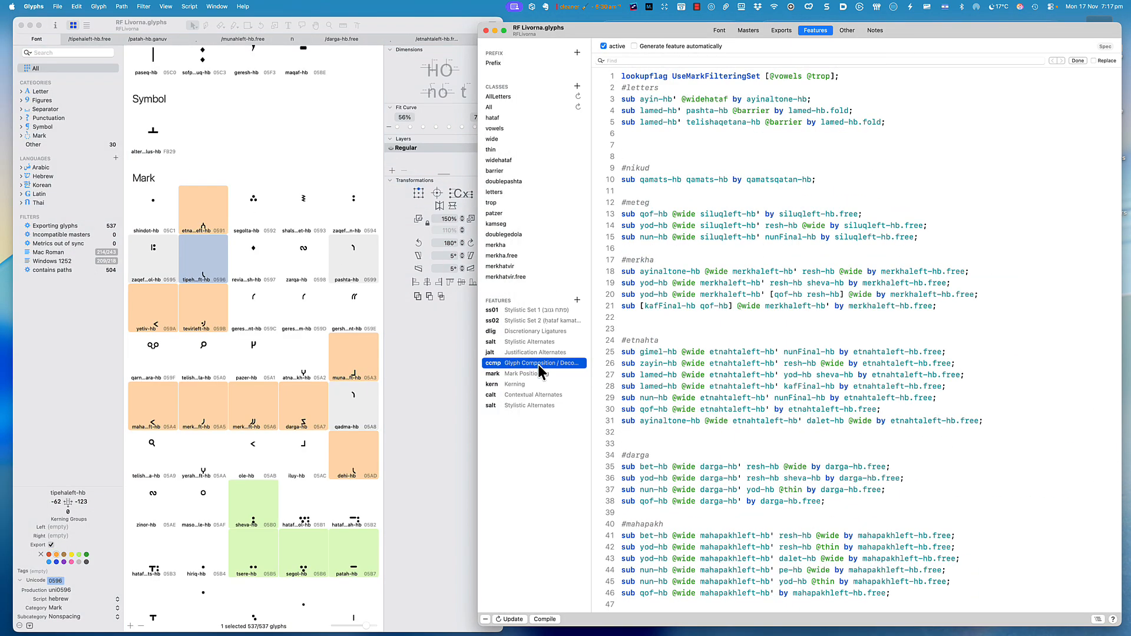
pyautogui.scroll(-8, 702, 336)
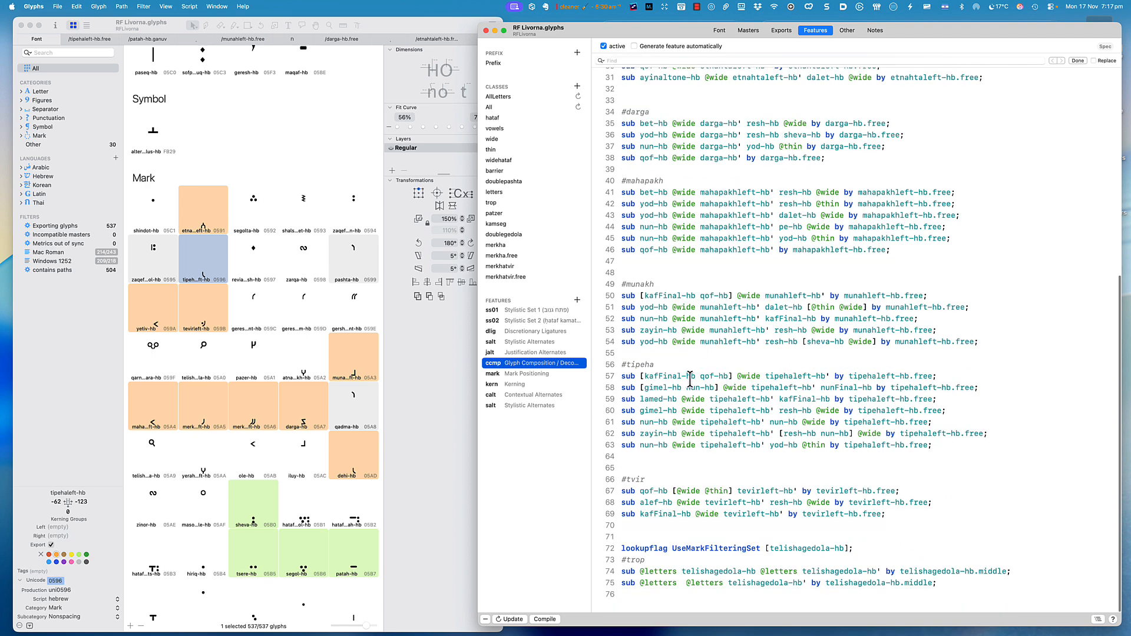
pyautogui.click(626, 455)
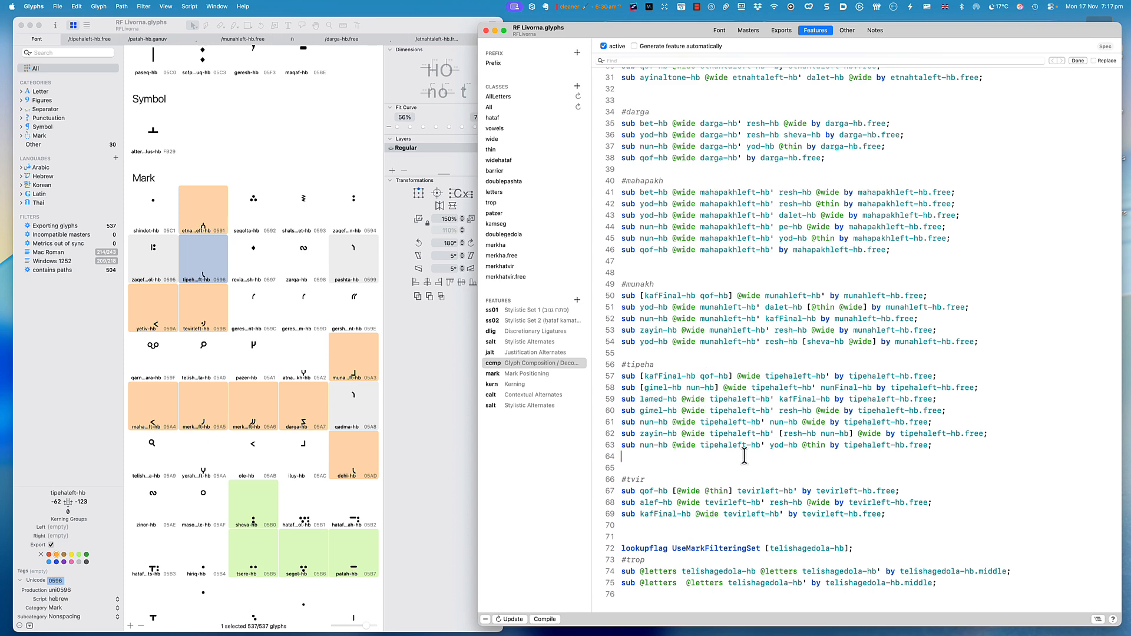
pyautogui.write('sub yod-hb @wide')
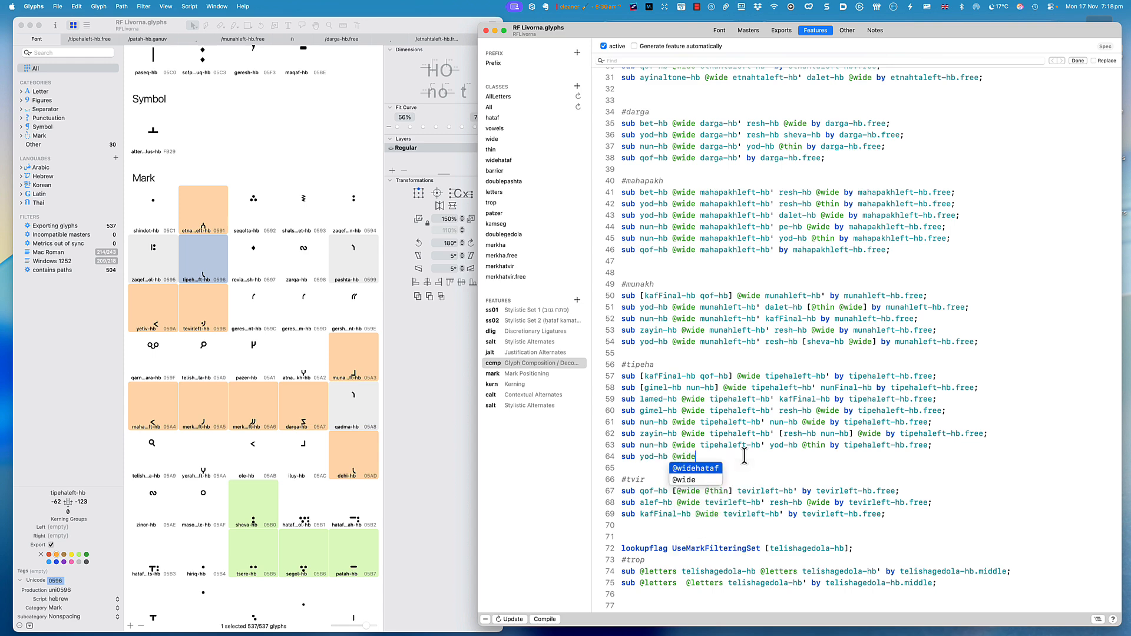
pyautogui.write(' tip')
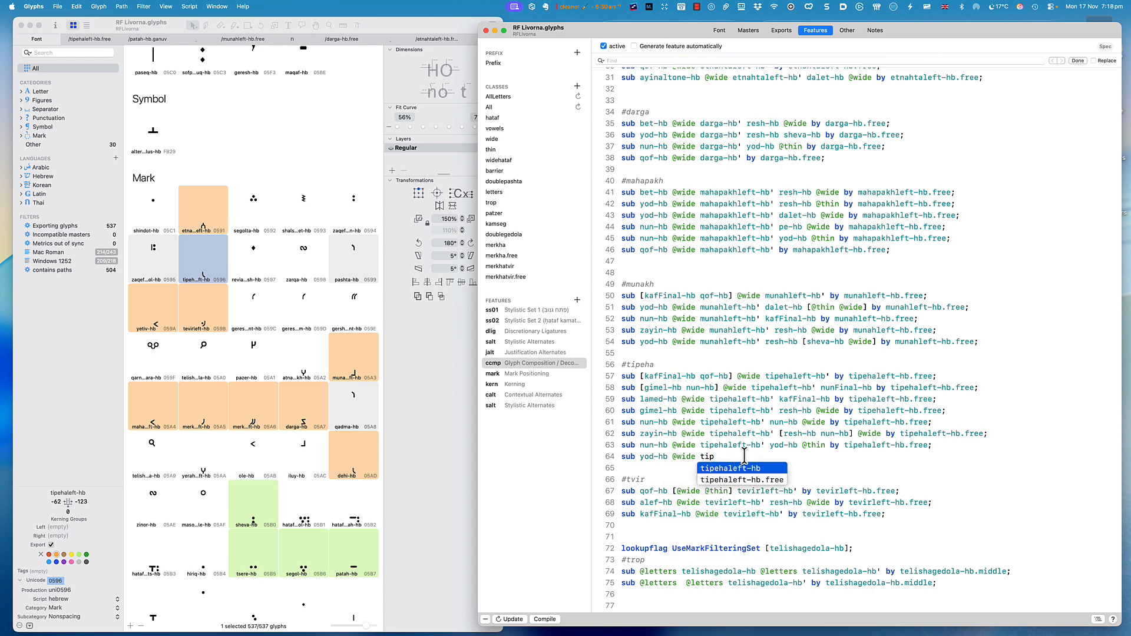
pyautogui.press('Return')
pyautogui.write("' ")
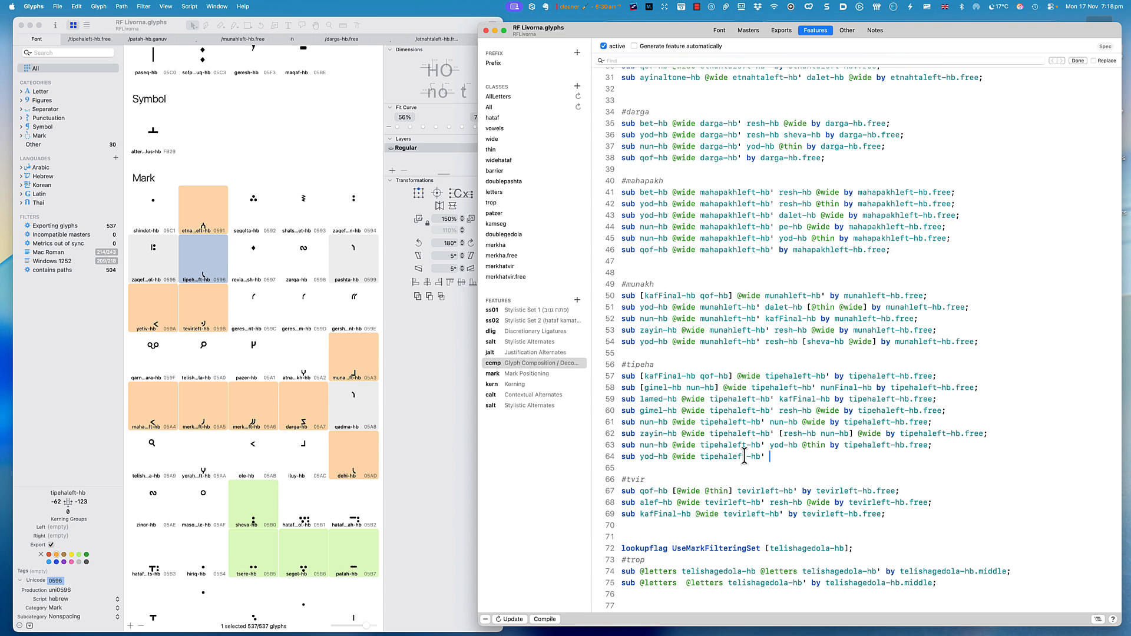
pyautogui.write('yod')
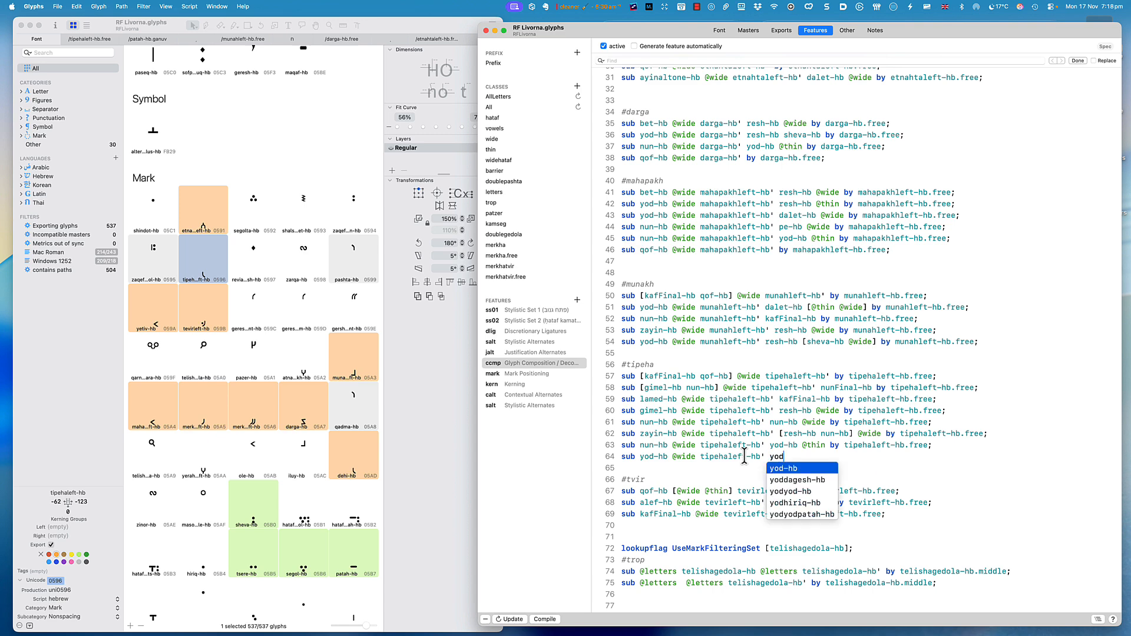
pyautogui.press('Return')
pyautogui.write('@')
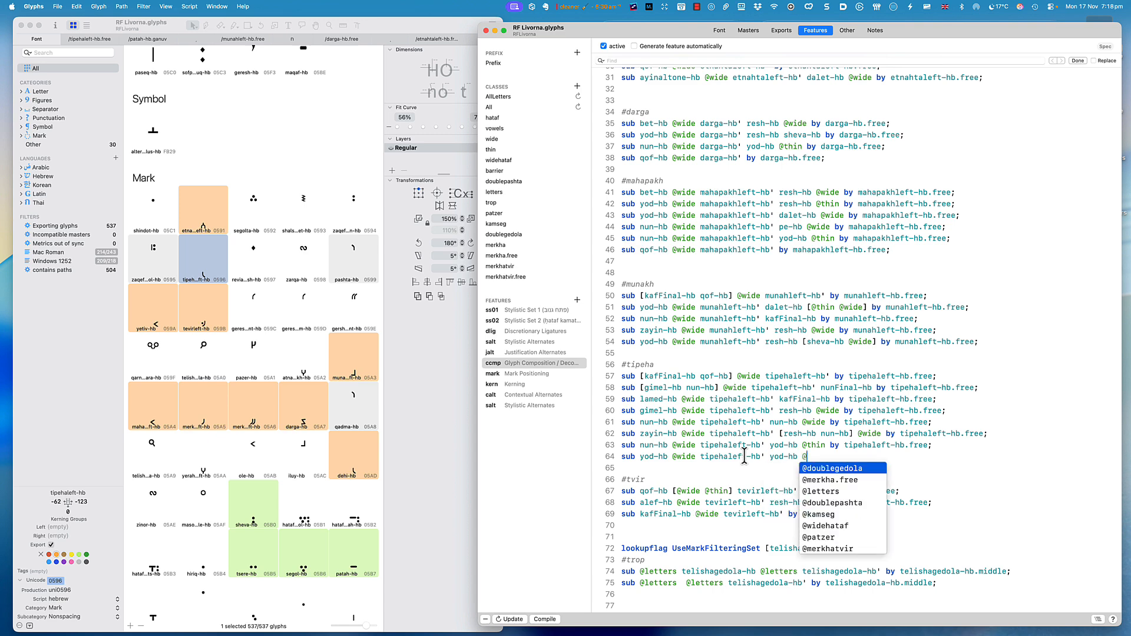
pyautogui.write('thin')
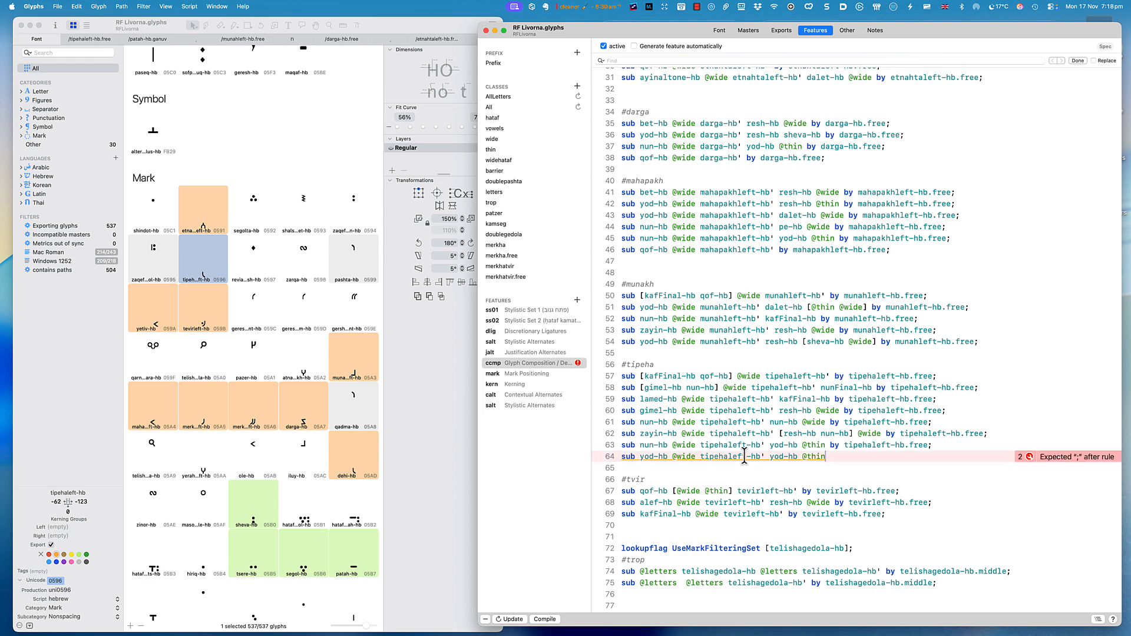
pyautogui.click(640, 443)
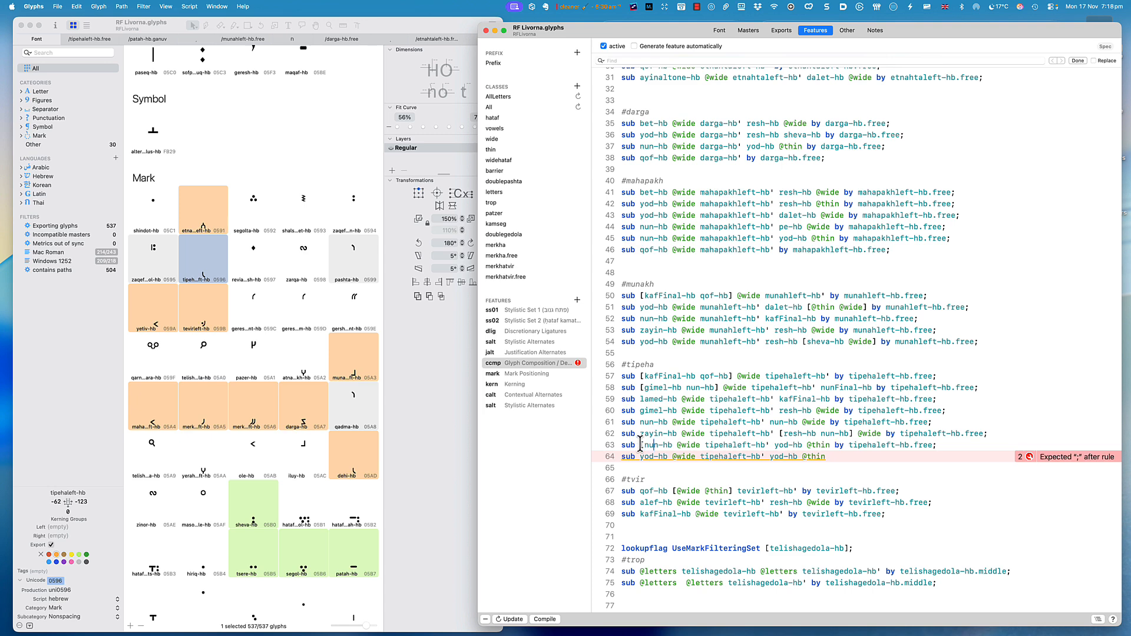
pyautogui.write('yod')
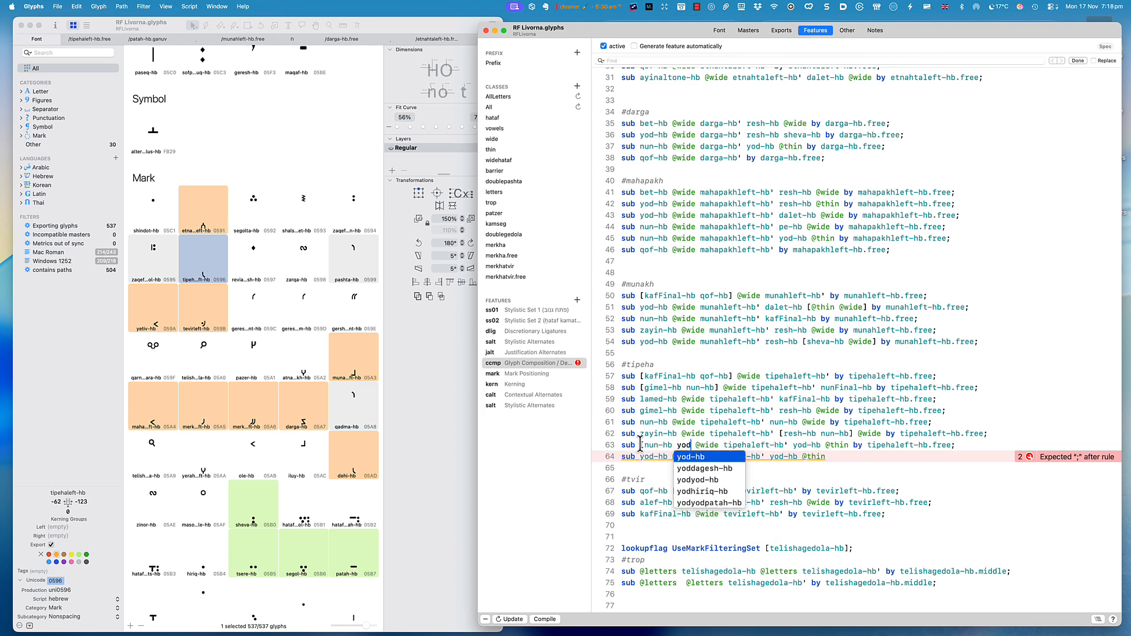
pyautogui.press('Return')
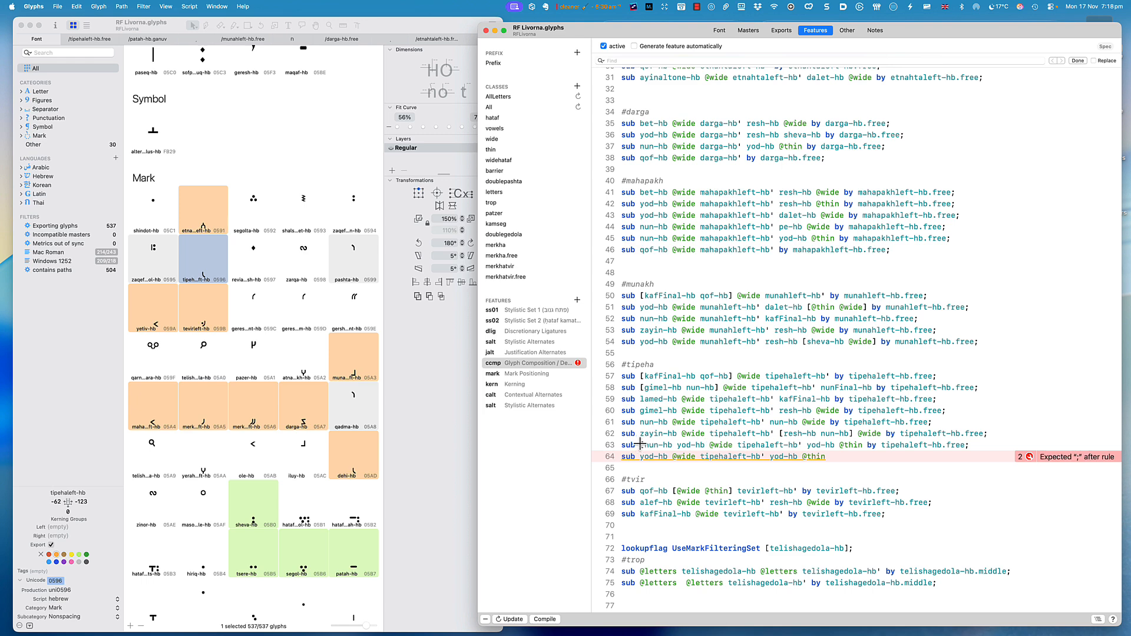
pyautogui.write(']')
# Step: Delete the unfinished yod-hb tipeha rule on line 64
pyautogui.moveTo(828, 457); pyautogui.dragTo(605, 463)
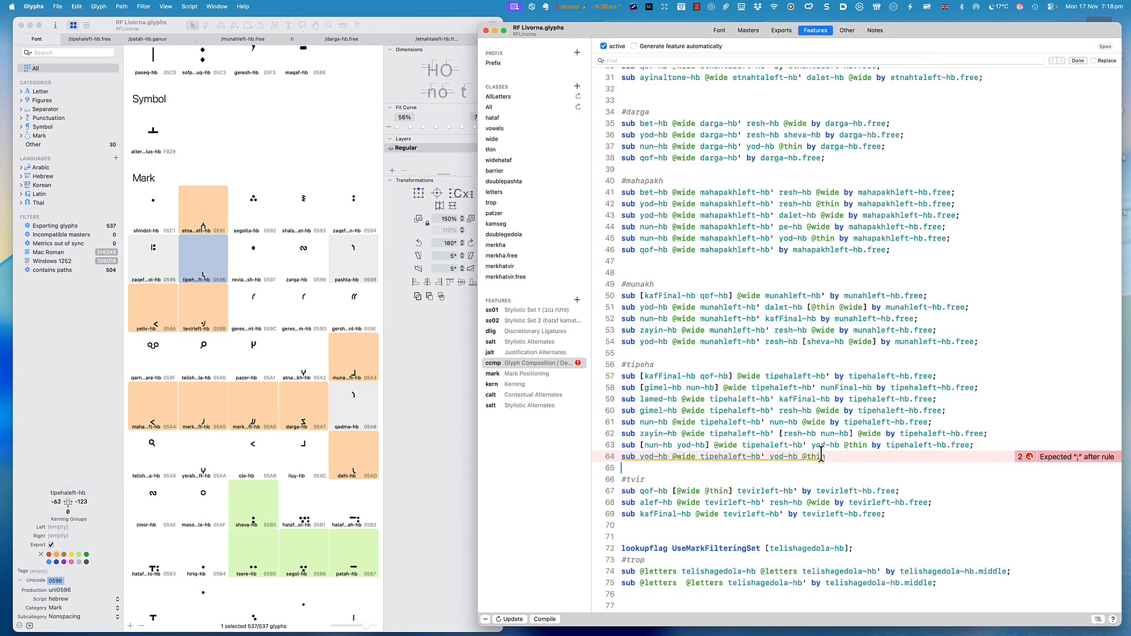
pyautogui.moveTo(826, 457); pyautogui.dragTo(619, 457)
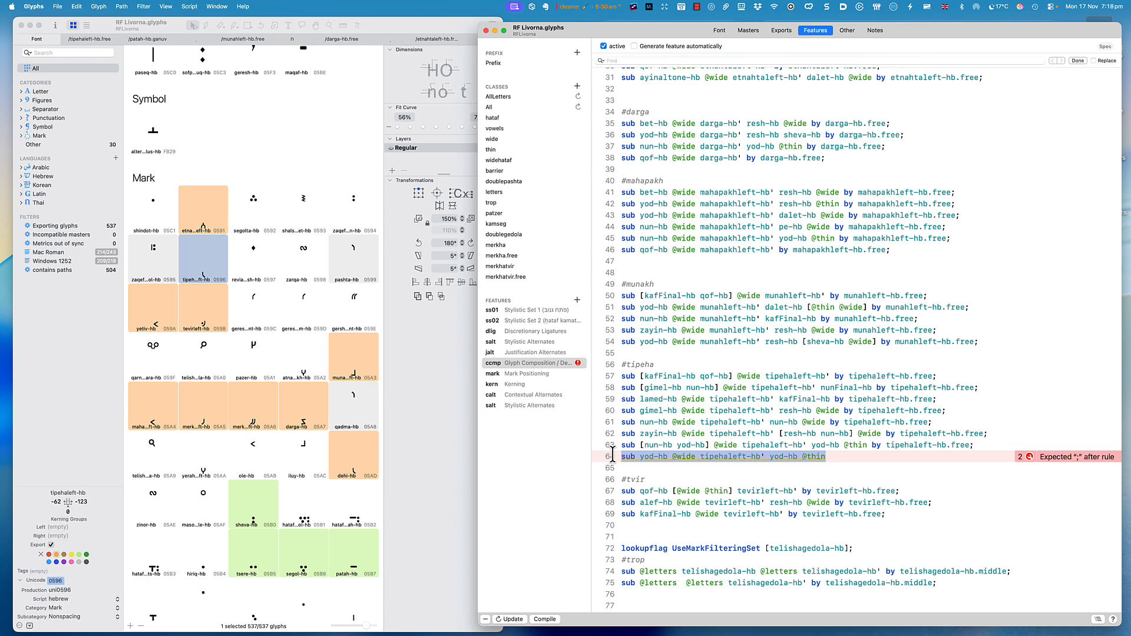
pyautogui.press('BackSpace')
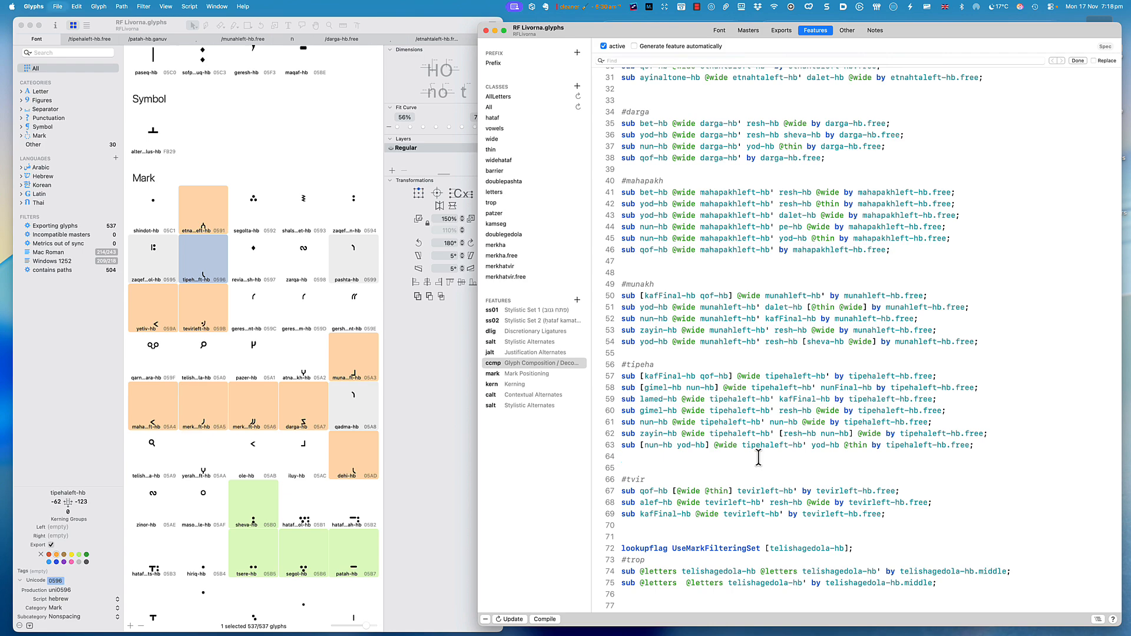
# Step: Switch to InDesign and offset the tipeha under the red word's first yod by -10 horizontally and -60 vertically
pyautogui.hotkey('ctrl', 'Left')
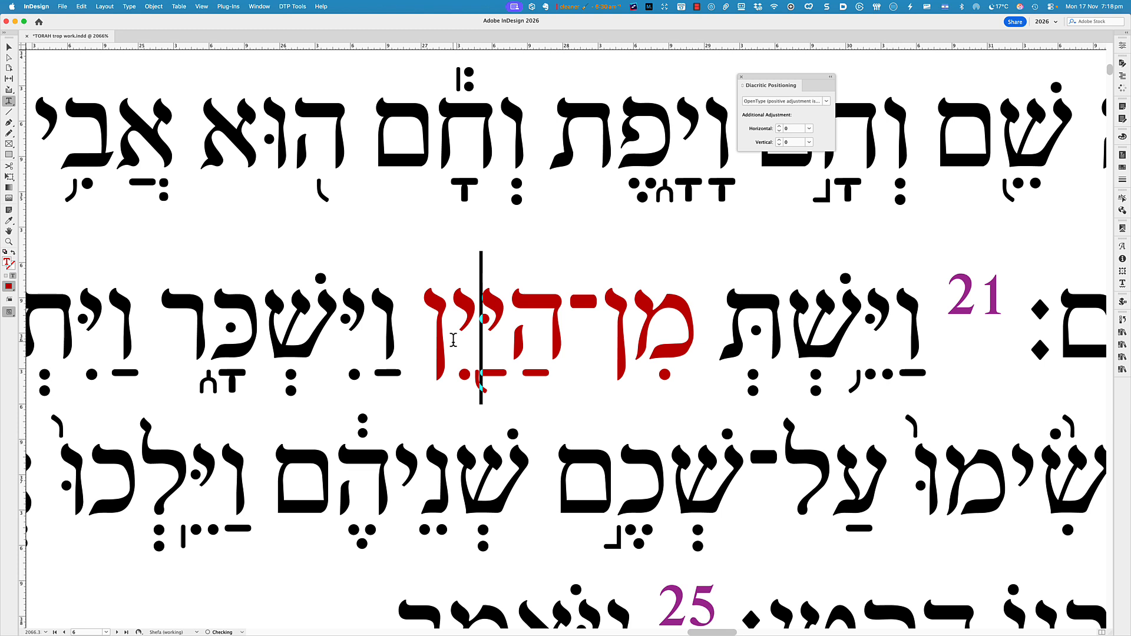
pyautogui.hotkey('alt', 'shift', 'Down')
pyautogui.press('Left')
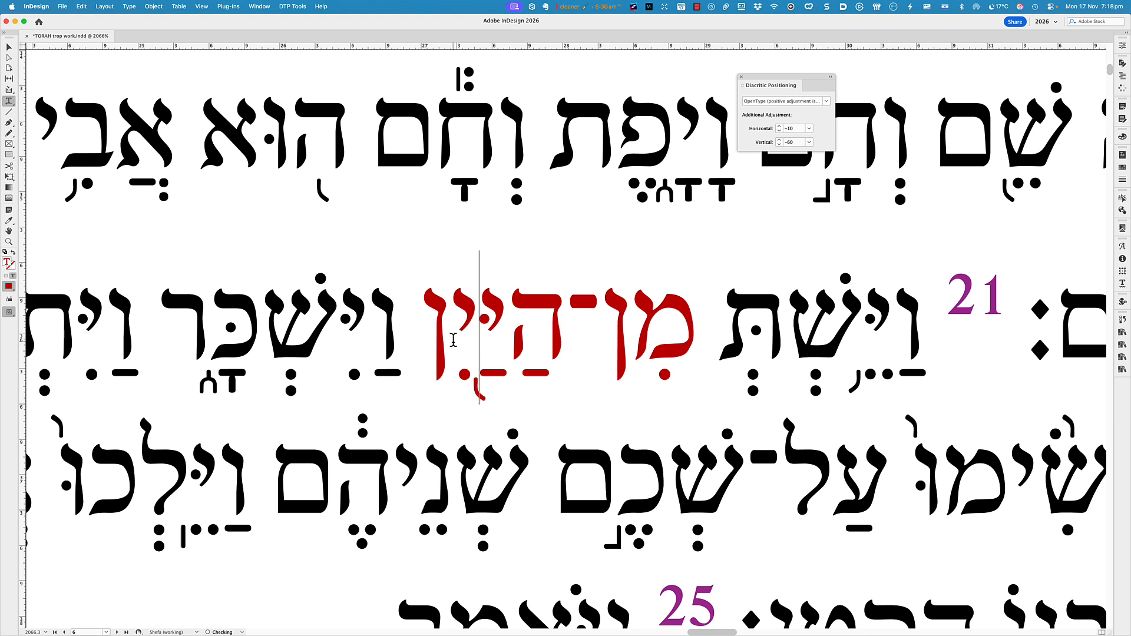
# Step: Try deleting the patah under the first yod of the red word and replacing it with another vowel, and undo it
pyautogui.press('Left')
pyautogui.press('Right')
pyautogui.press('Right')
pyautogui.press('Right')
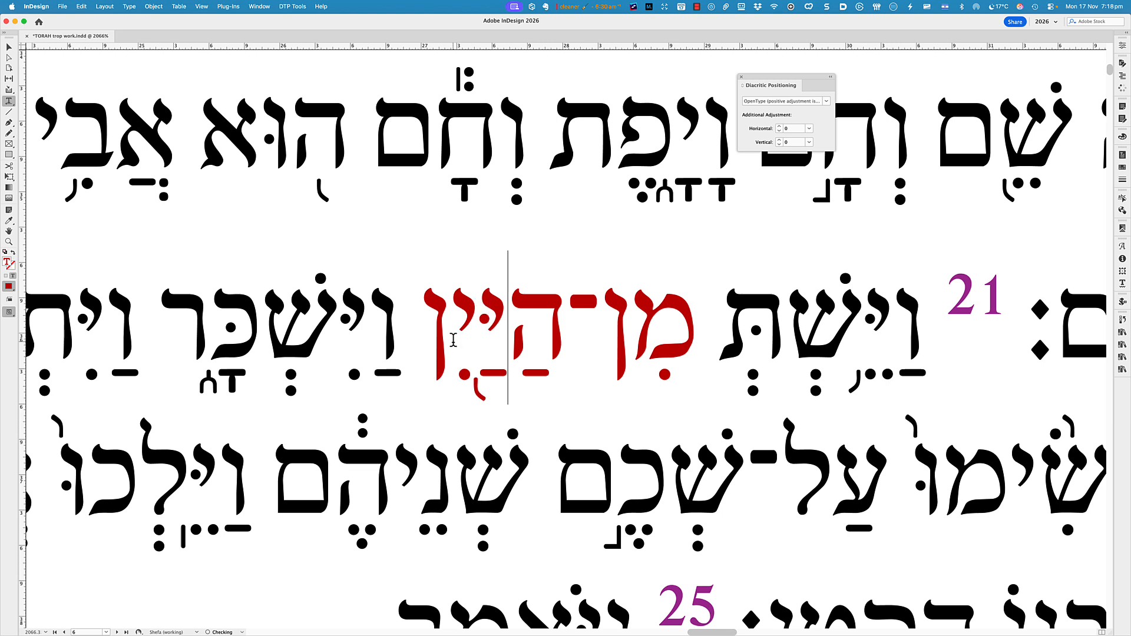
pyautogui.hotkey('shift', 'Right')
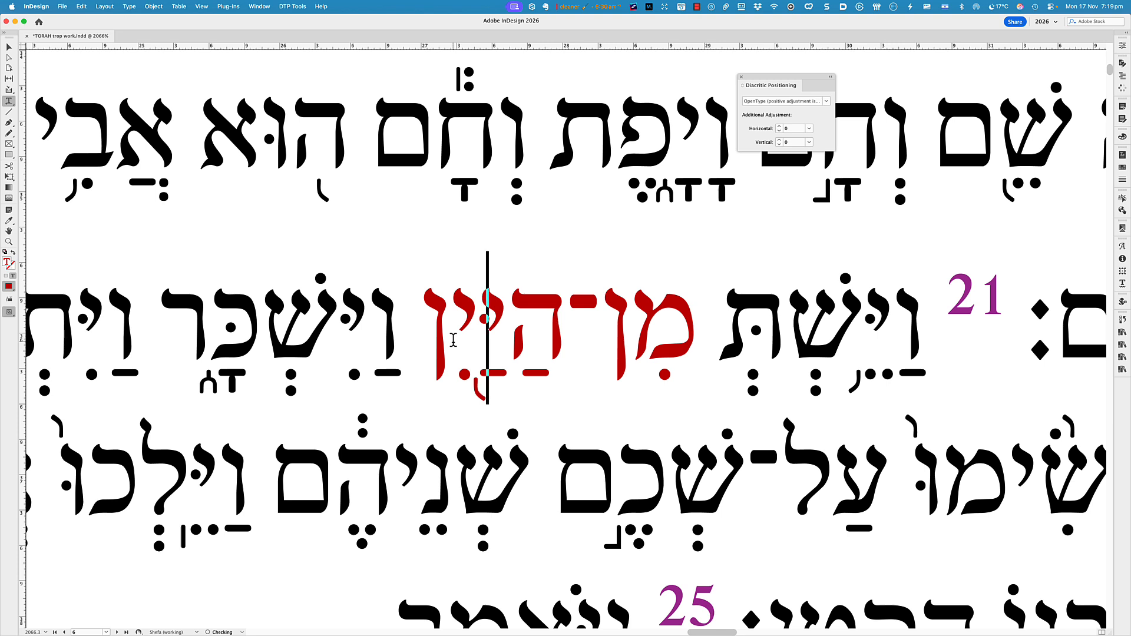
pyautogui.press('BackSpace')
pyautogui.press('super+z')
pyautogui.press('Left')
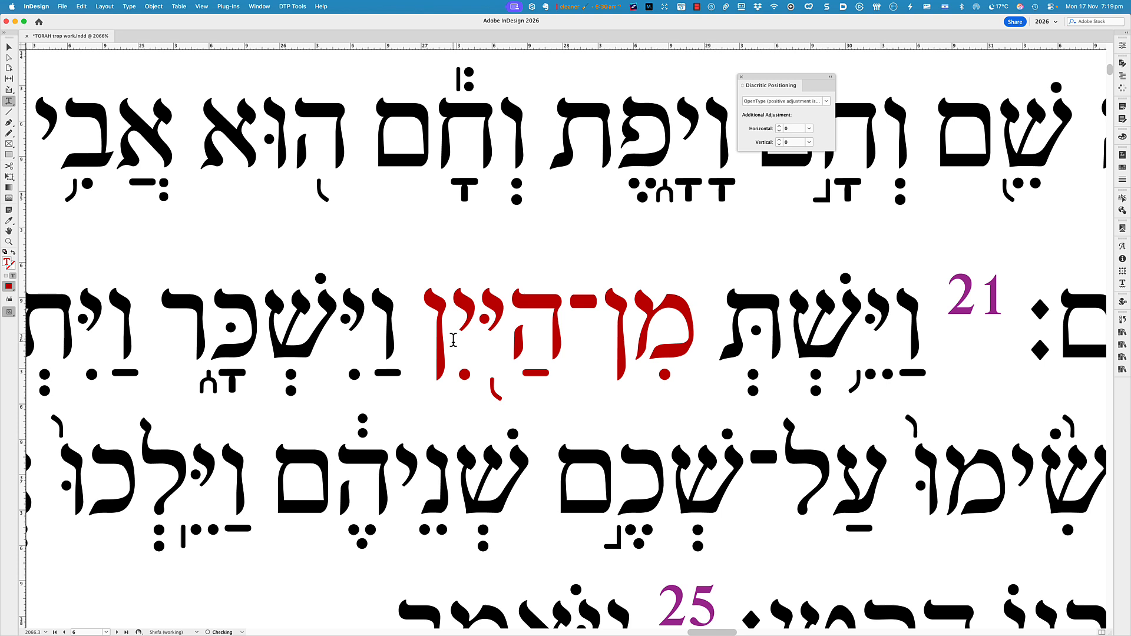
pyautogui.write('ֵ')
pyautogui.press('super+z')
pyautogui.press('super+z')
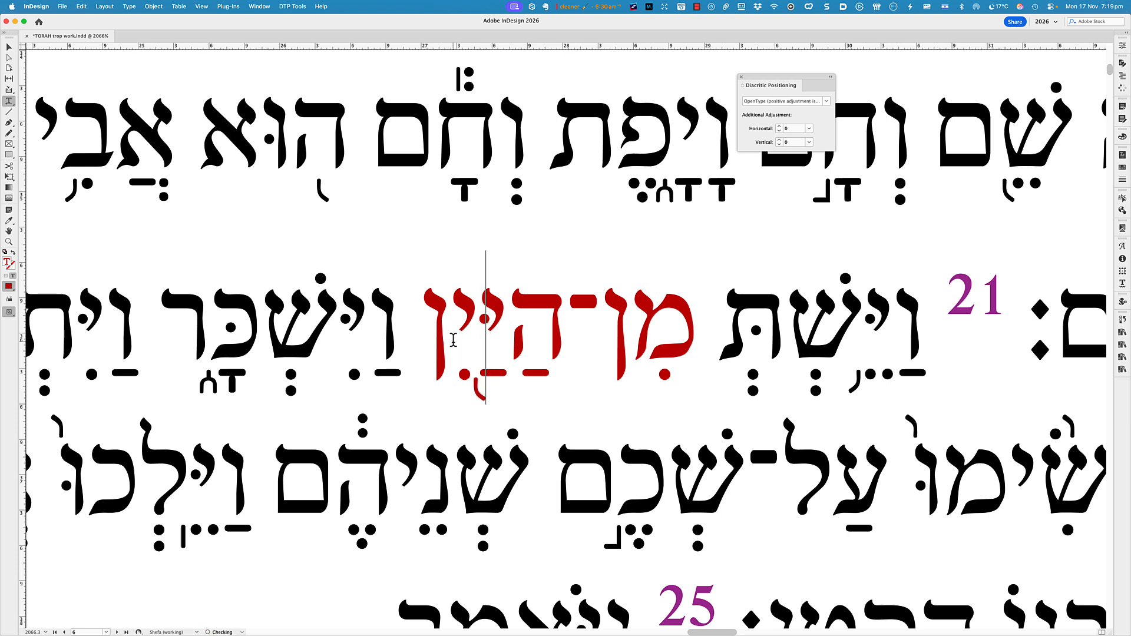
# Step: Select the tipeha under the first yod again and lower its vertical diacritic offset to -80
pyautogui.press('Left')
pyautogui.press('Left')
pyautogui.press('Right')
pyautogui.hotkey('shift', 'Right')
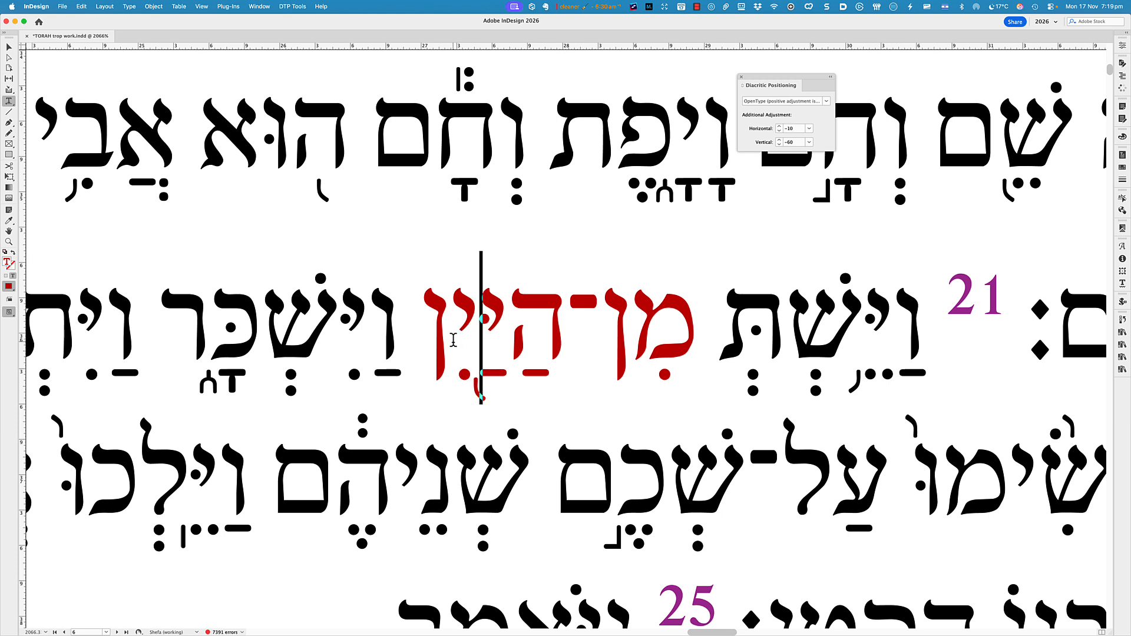
pyautogui.hotkey('alt', 'Right')
pyautogui.hotkey('alt', 'Left')
pyautogui.hotkey('alt', 'Down')
pyautogui.hotkey('alt', 'Down')
# Step: Reselect the tipeha, capture its Diacritic Positioning values with Snagit, and select the whole red phrase
pyautogui.click(454, 340)
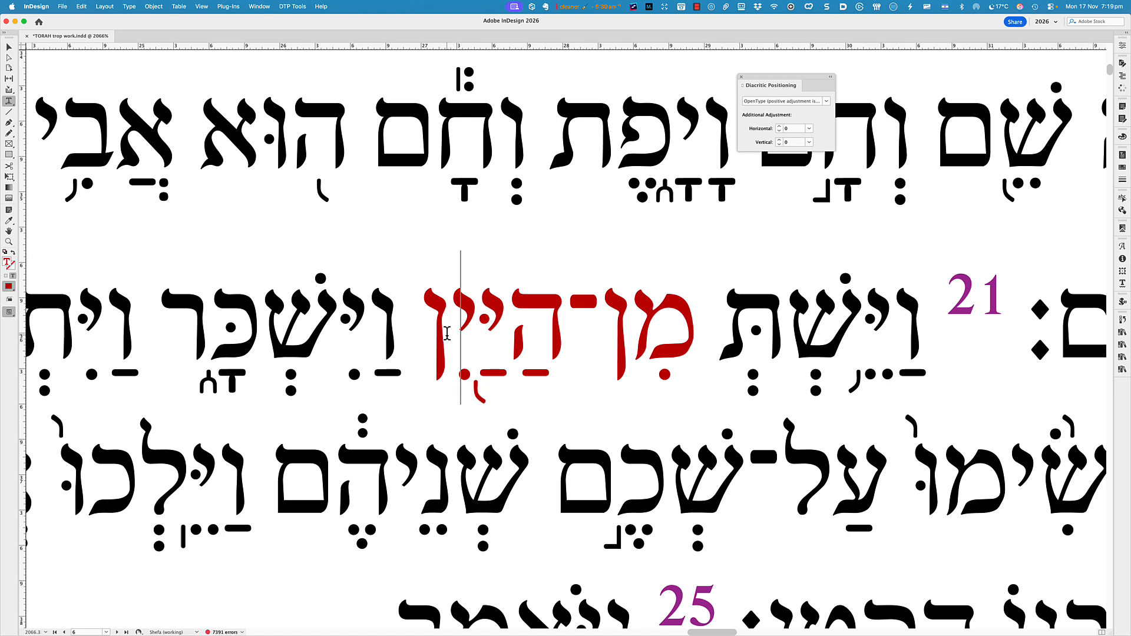
pyautogui.hotkey('shift', 'Right')
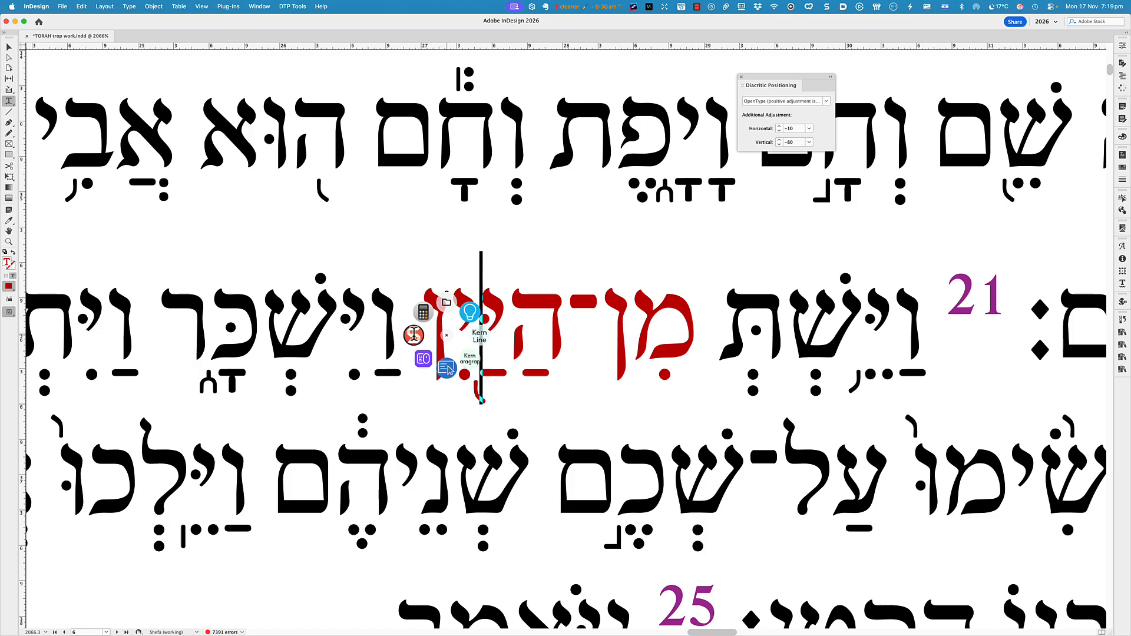
pyautogui.hotkey('ctrl', 'shift', 'c')
pyautogui.click(776, 129)
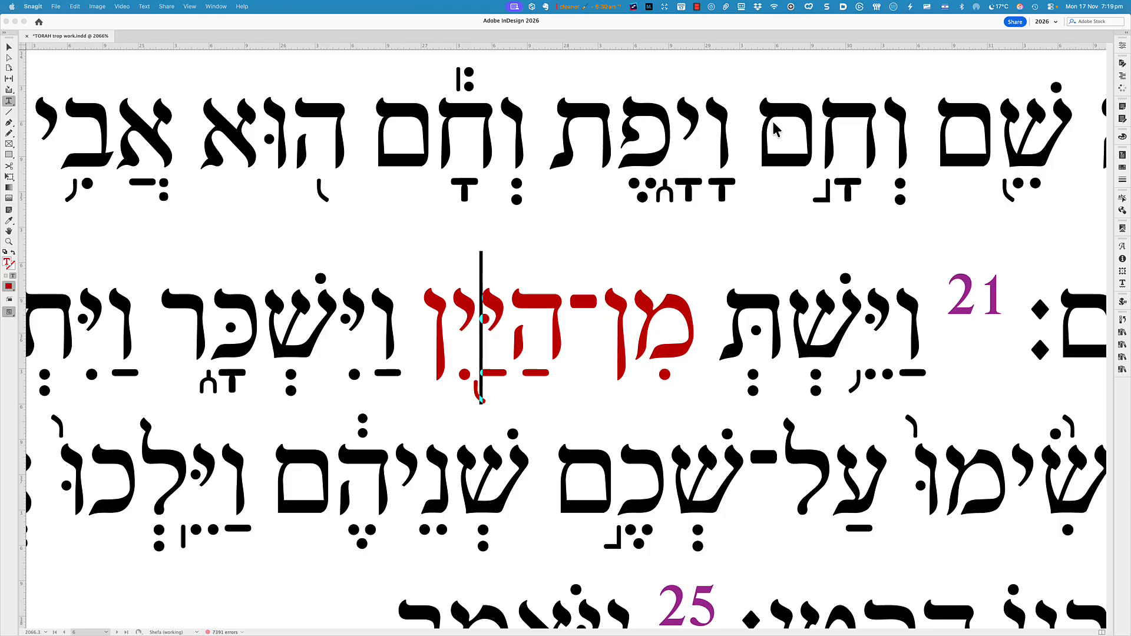
pyautogui.click(568, 336)
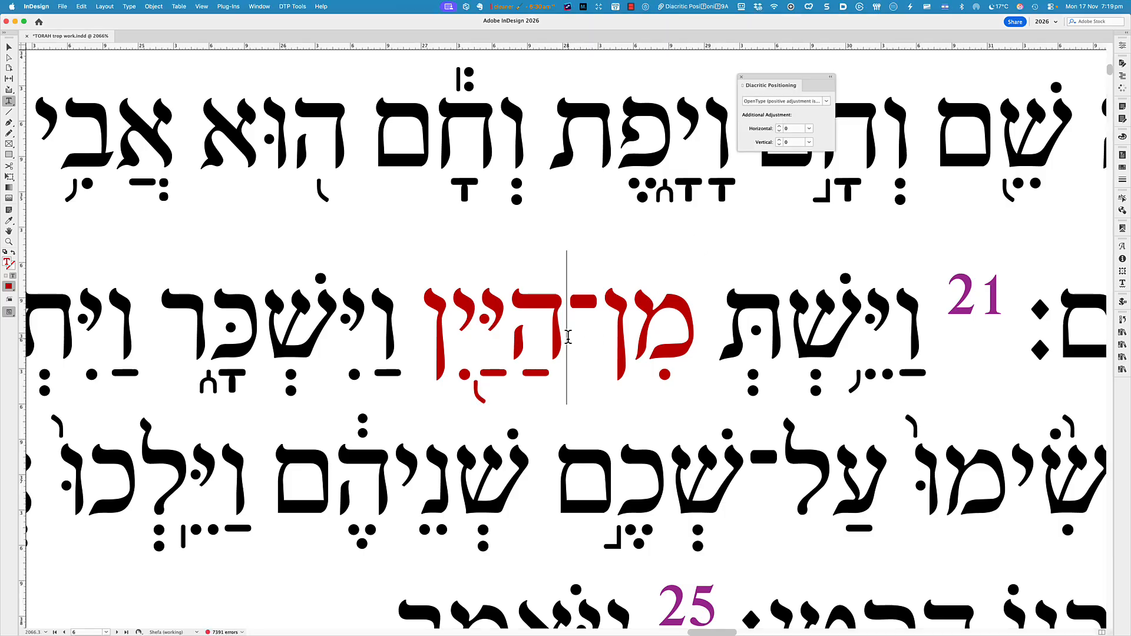
pyautogui.doubleClick(568, 336)
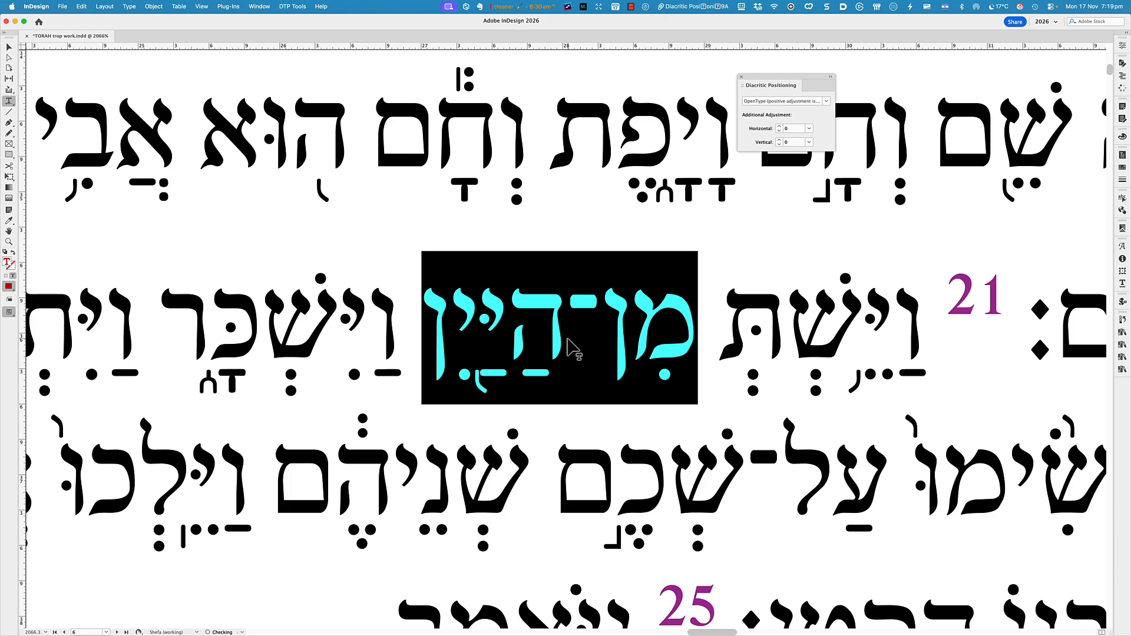
pyautogui.press('super+Tab')
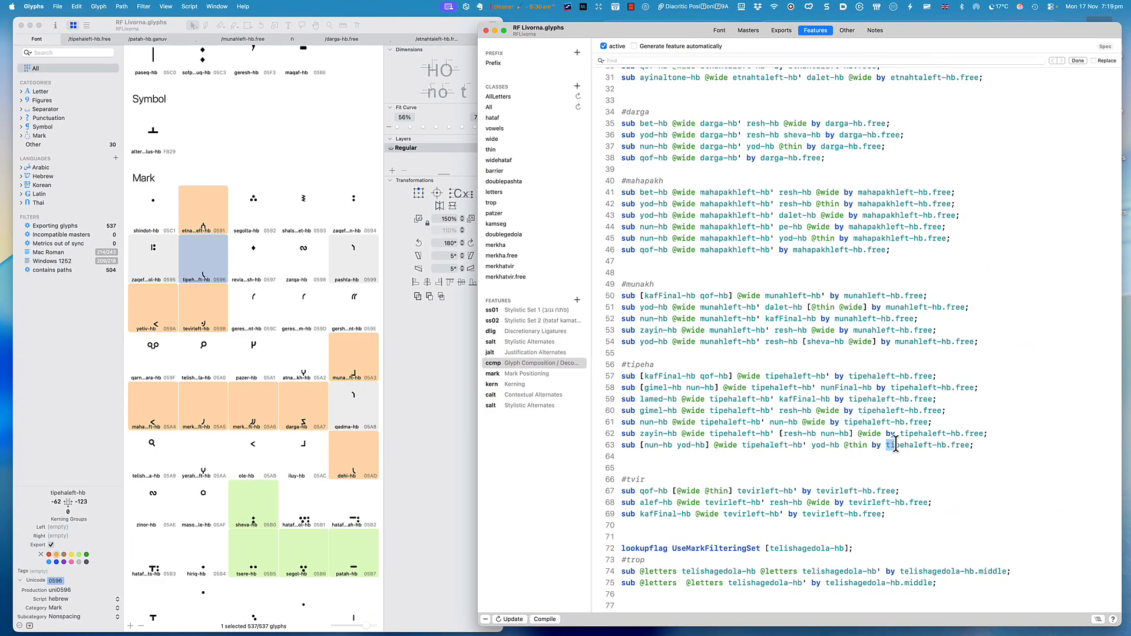
pyautogui.moveTo(887, 445); pyautogui.dragTo(968, 445)
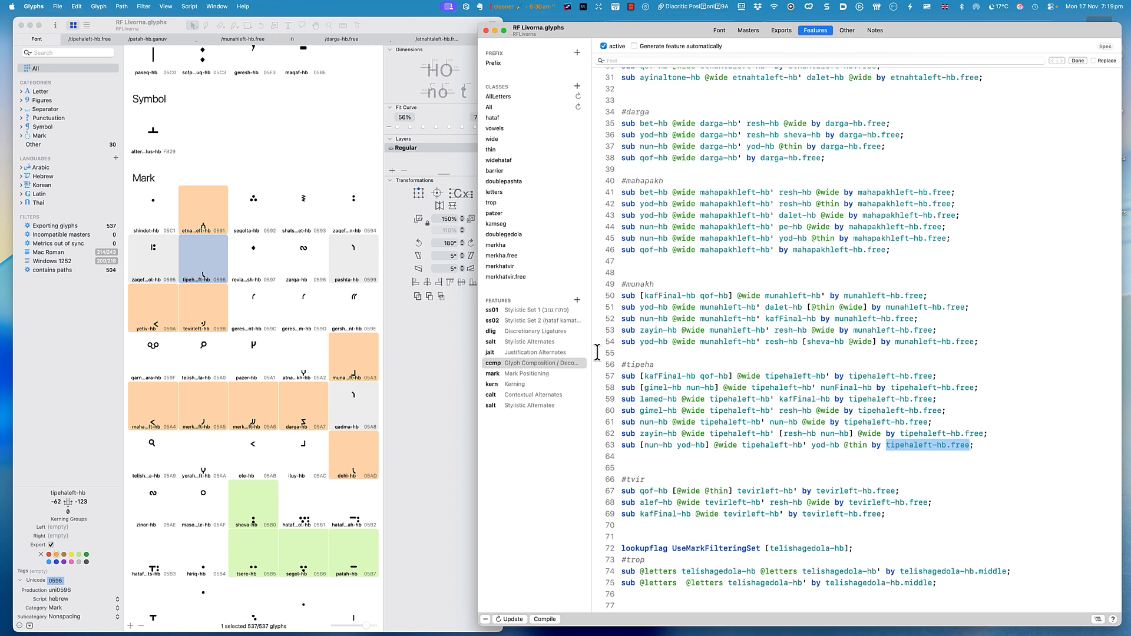
pyautogui.click(532, 374)
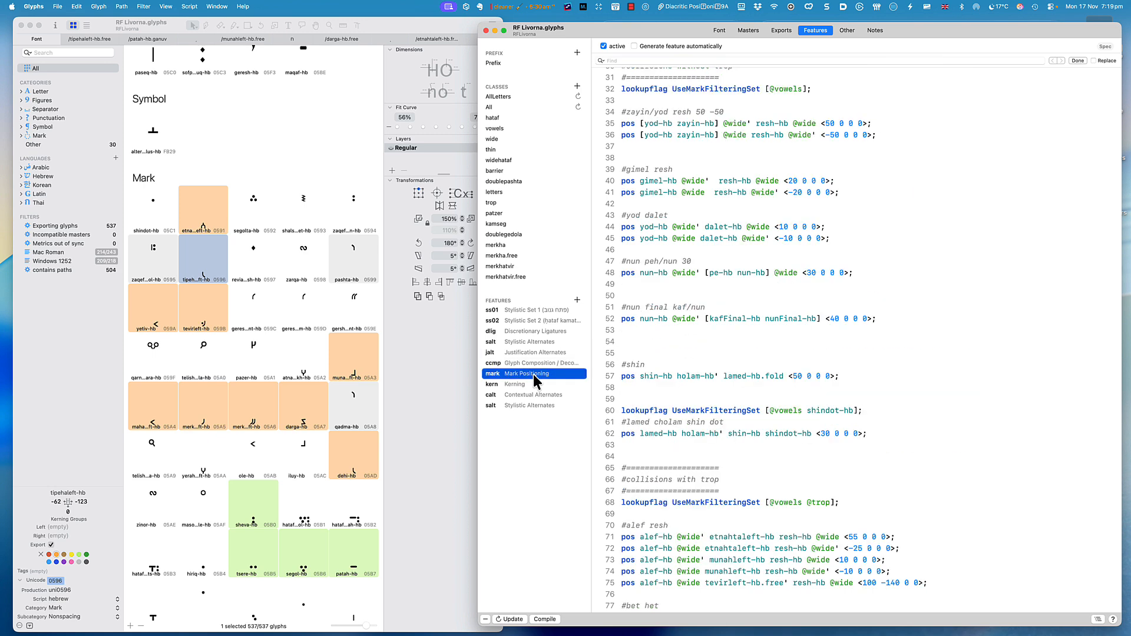
pyautogui.scroll(-5, 741, 357)
pyautogui.scroll(-4, 741, 356)
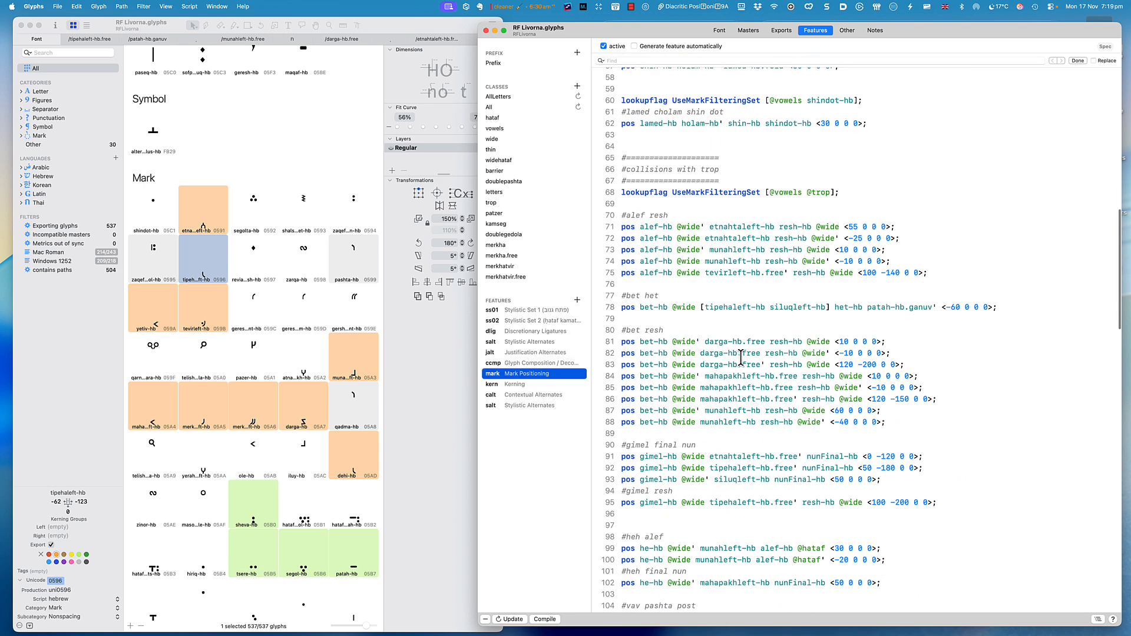
pyautogui.click(550, 362)
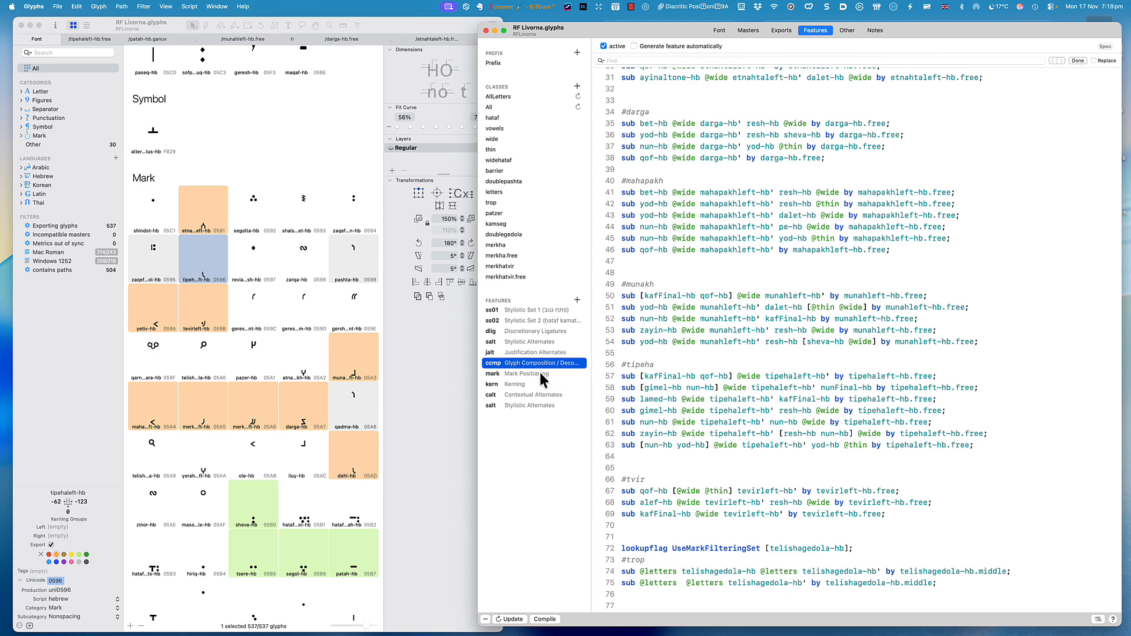
# Step: Add a #yod yod comment line between the #yod dalet and #yod ayin rules of the Mark Positioning feature
pyautogui.click(538, 372)
pyautogui.scroll(-15, 737, 405)
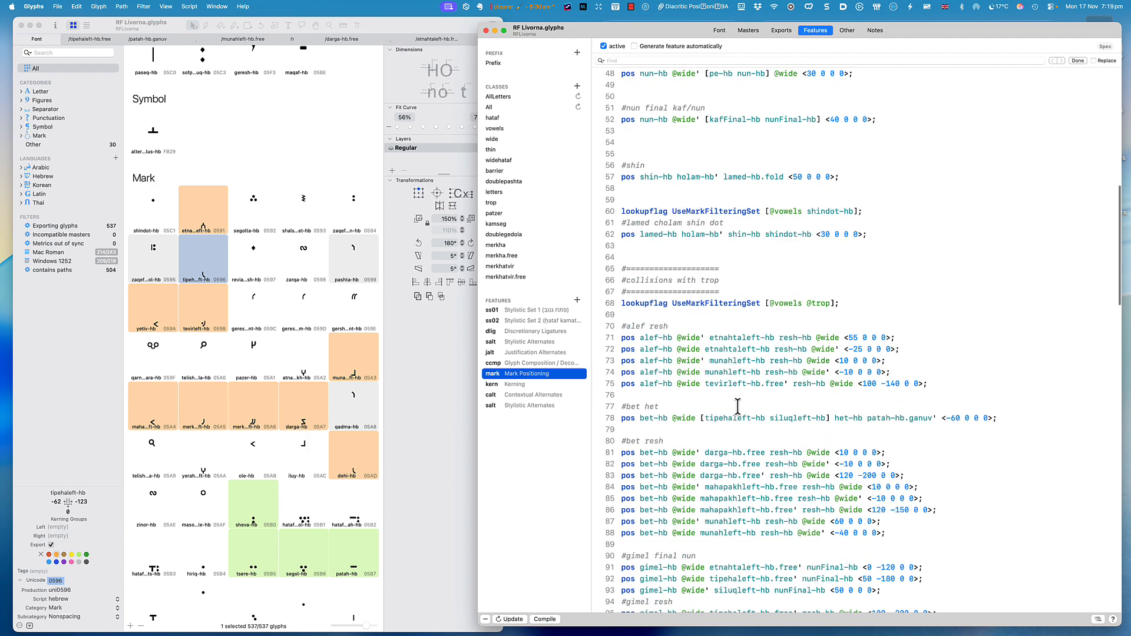
pyautogui.scroll(-20, 738, 407)
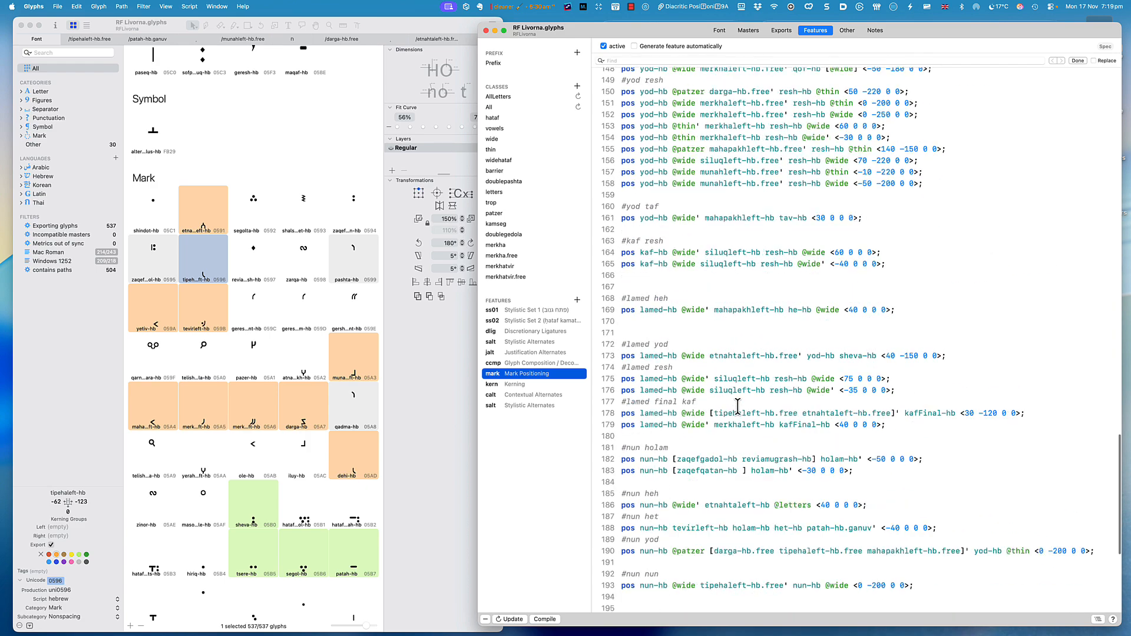
pyautogui.scroll(1, 738, 407)
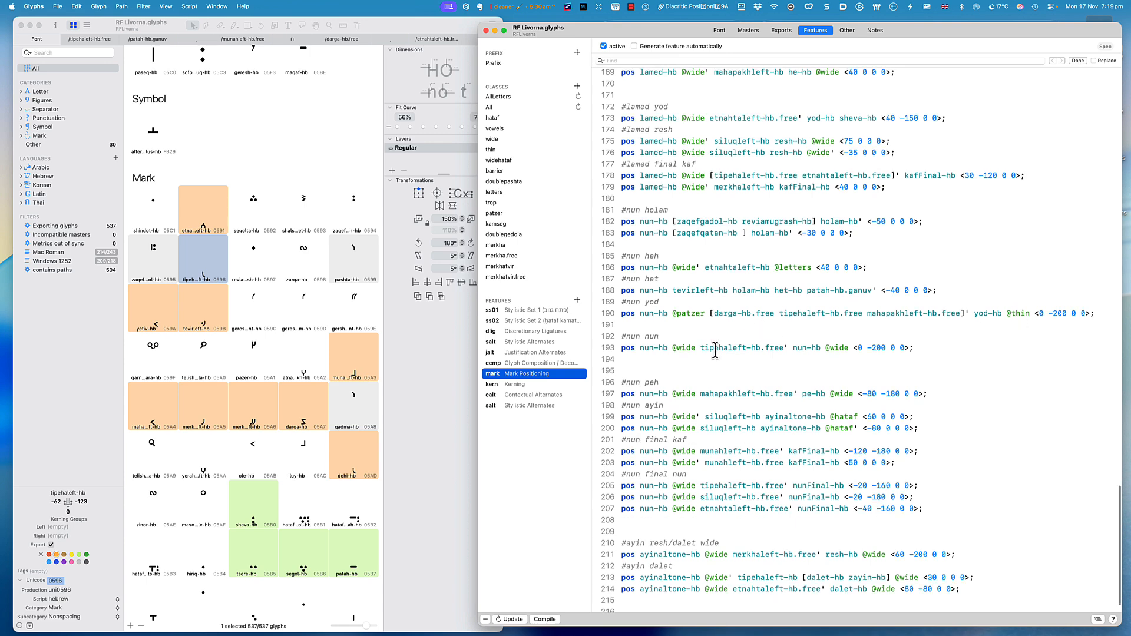
pyautogui.scroll(2, 719, 348)
pyautogui.scroll(-5, 737, 354)
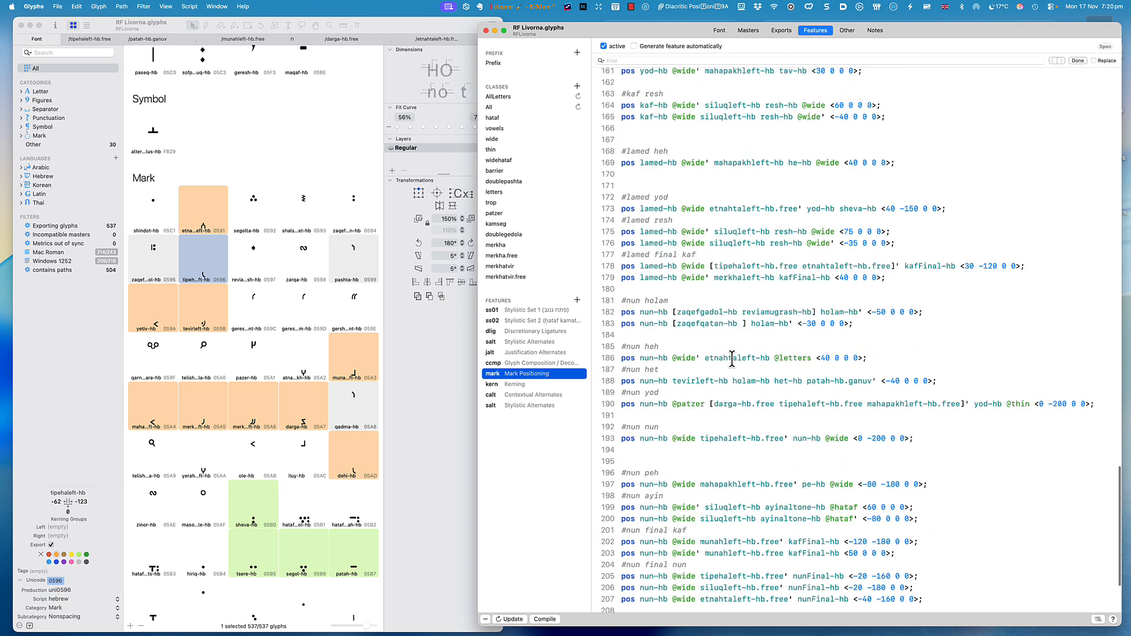
pyautogui.scroll(15, 731, 358)
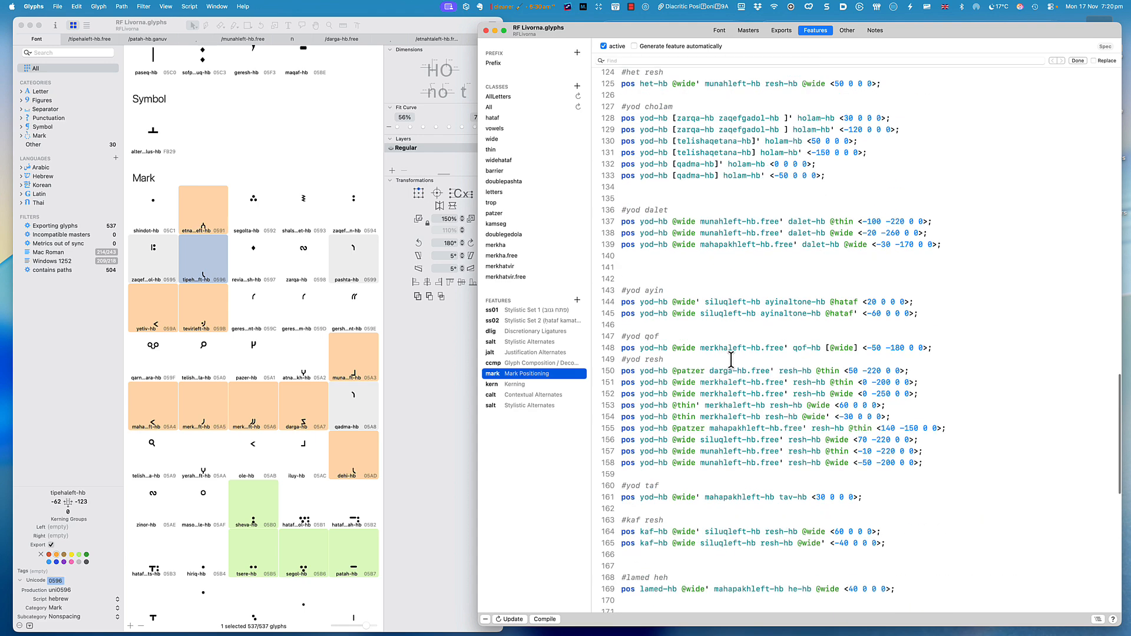
pyautogui.scroll(-3, 657, 455)
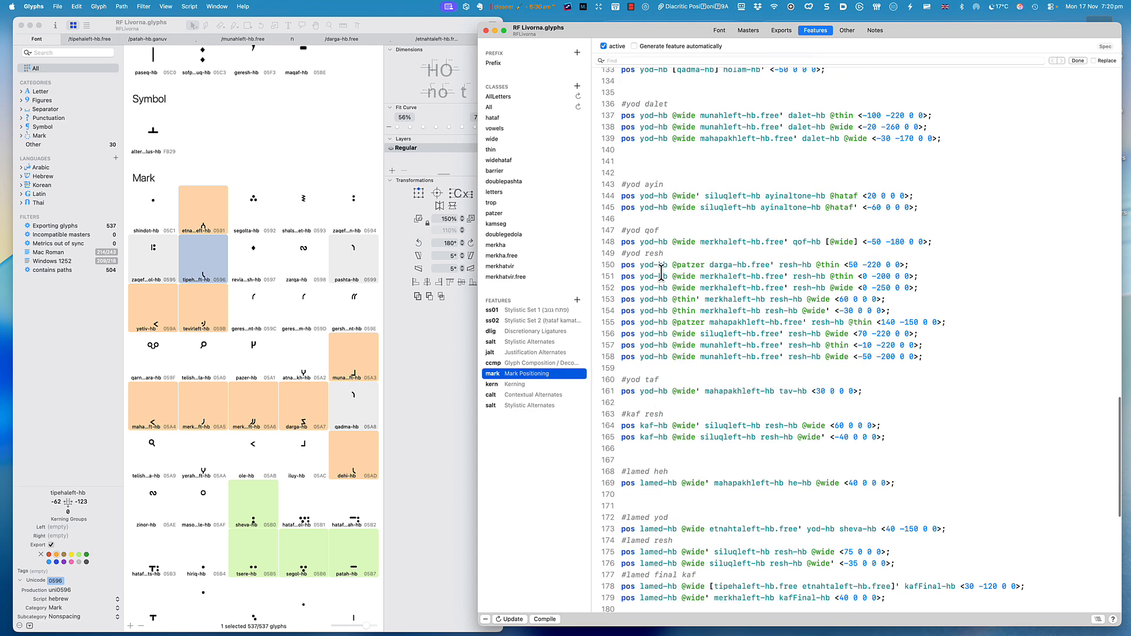
pyautogui.scroll(5, 657, 247)
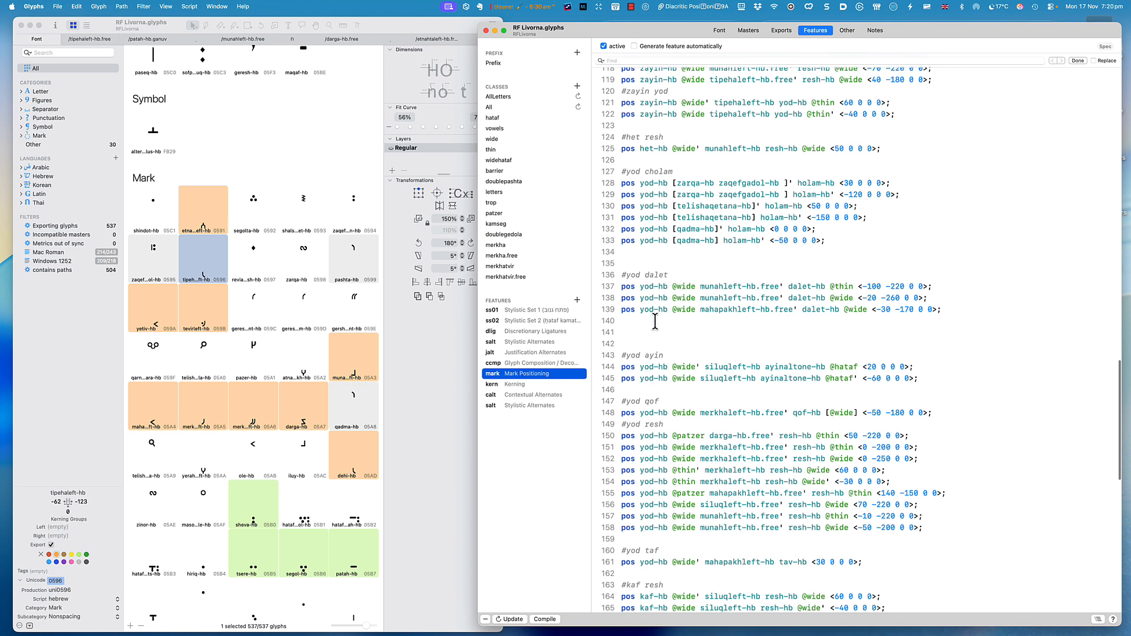
pyautogui.click(634, 334)
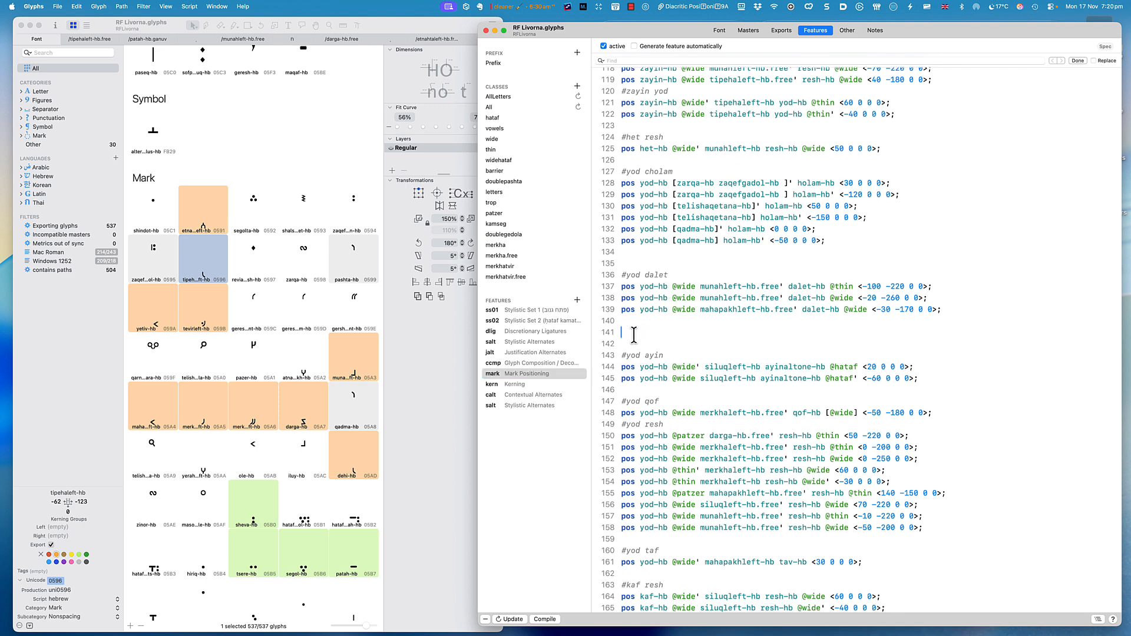
pyautogui.write('@y')
pyautogui.press('BackSpace')
pyautogui.press('BackSpace')
pyautogui.write('#yod yod')
pyautogui.press('Return')
pyautogui.write('pos yod')
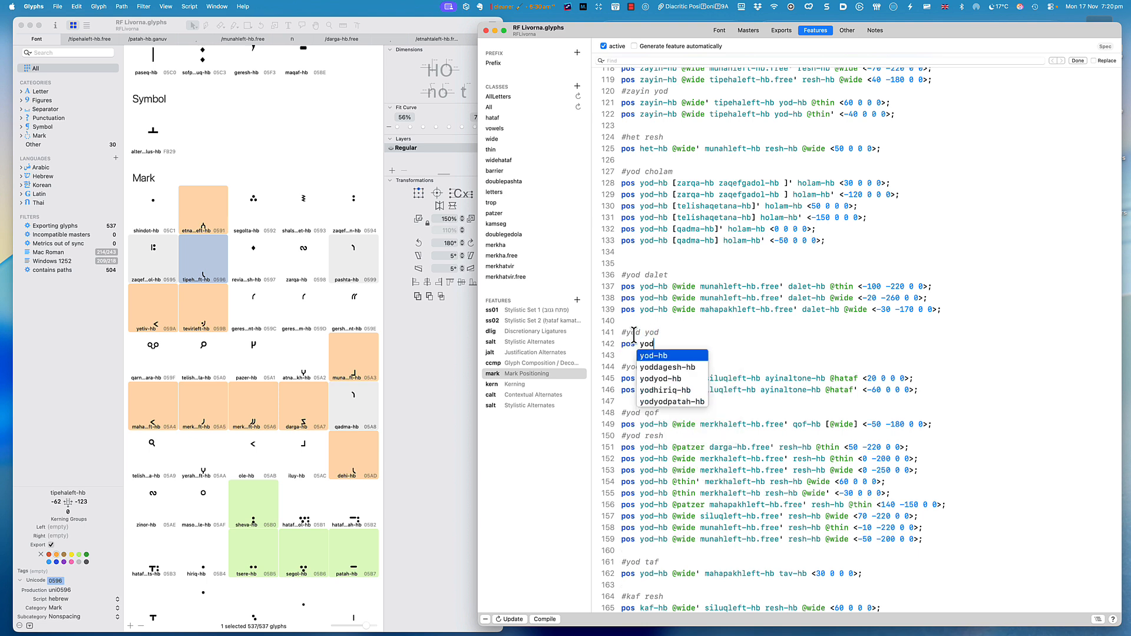
pyautogui.press('Return')
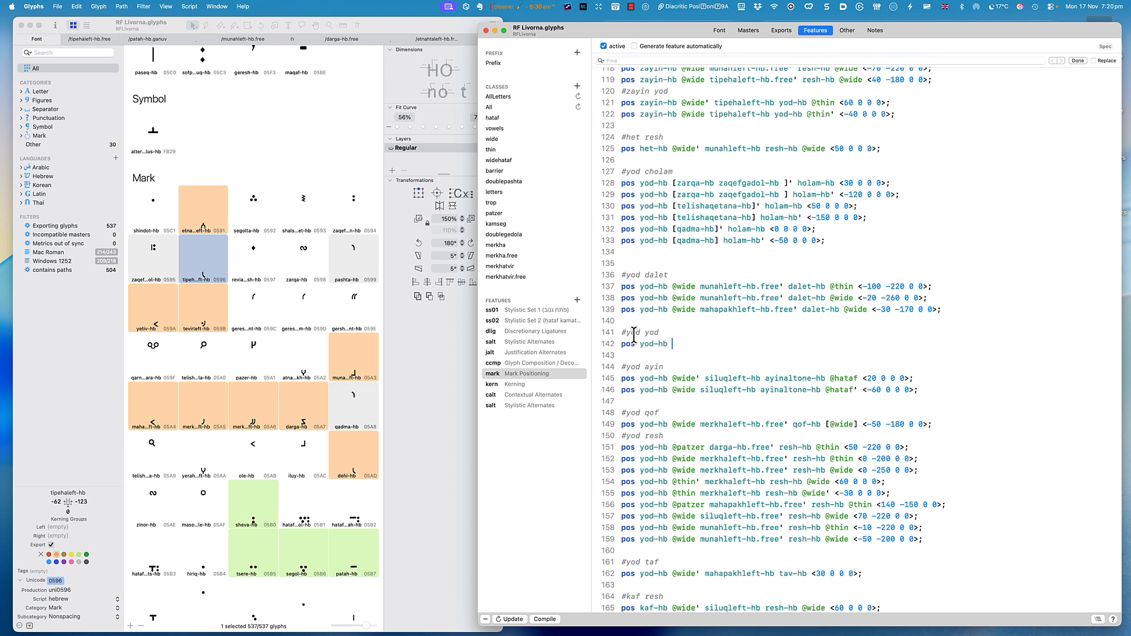
pyautogui.write('@wide tipehaleft-hb.free')
pyautogui.write("' yod")
pyautogui.press('Return')
pyautogui.write('@thin')
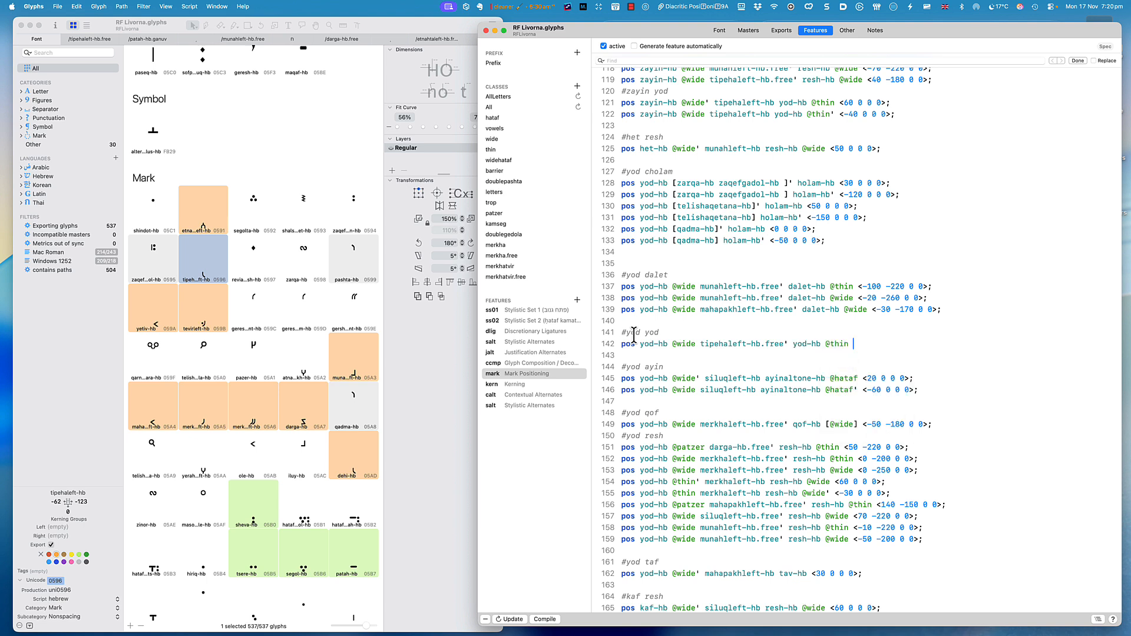
# Step: Check which glyphs the thin class contains and return to the #yod yod rule in Mark Positioning
pyautogui.click(503, 151)
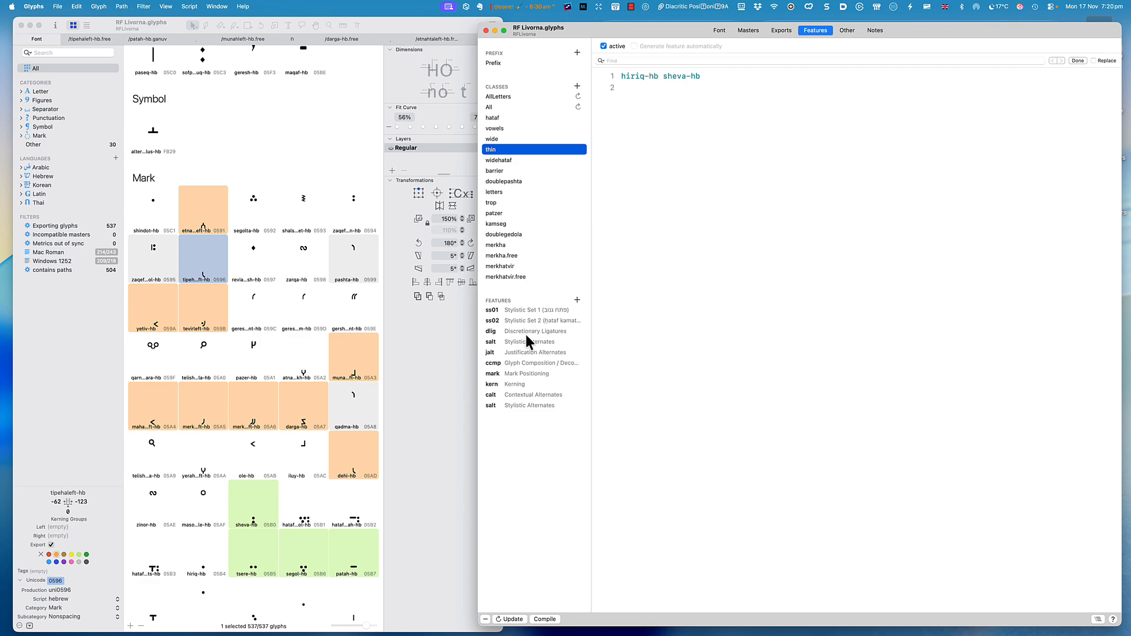
pyautogui.click(527, 372)
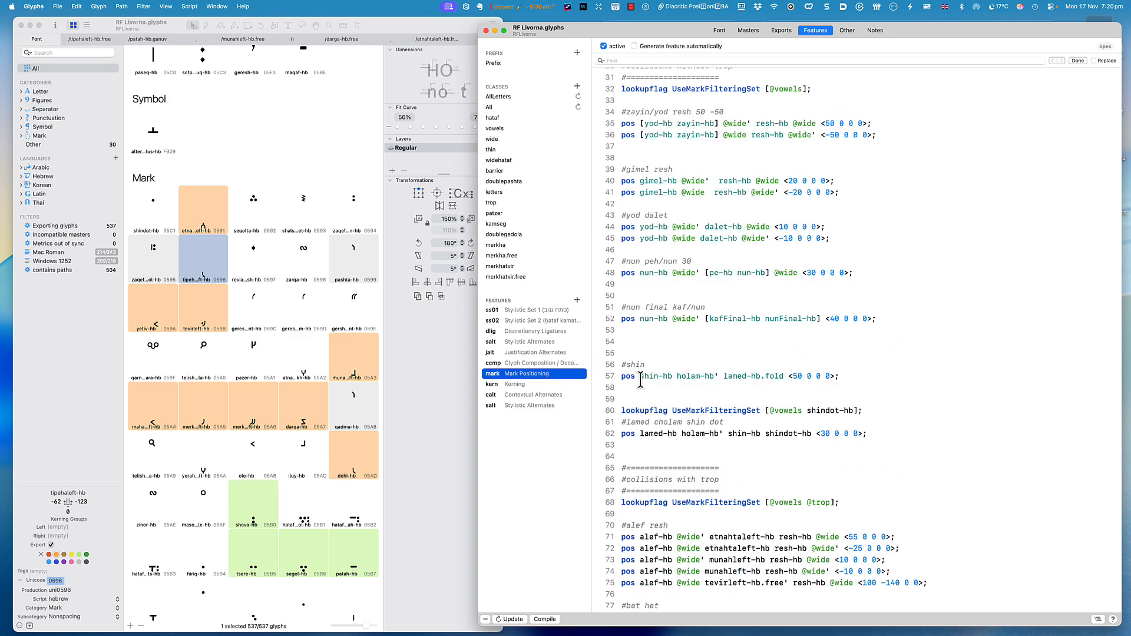
pyautogui.scroll(-2, 809, 383)
pyautogui.scroll(-15, 810, 384)
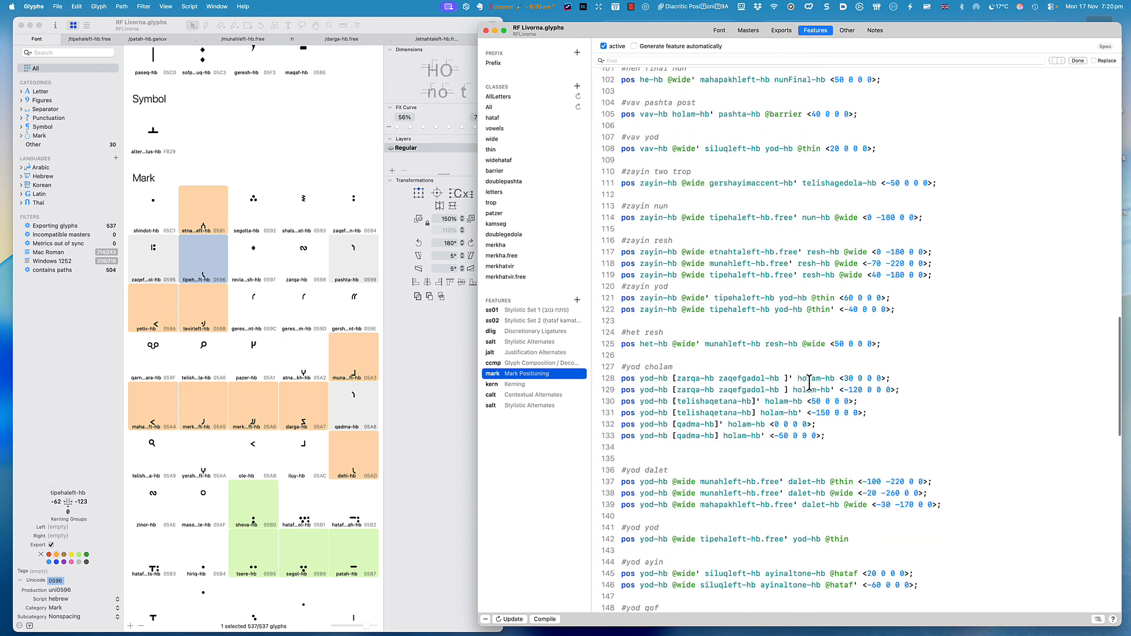
pyautogui.scroll(-7, 810, 383)
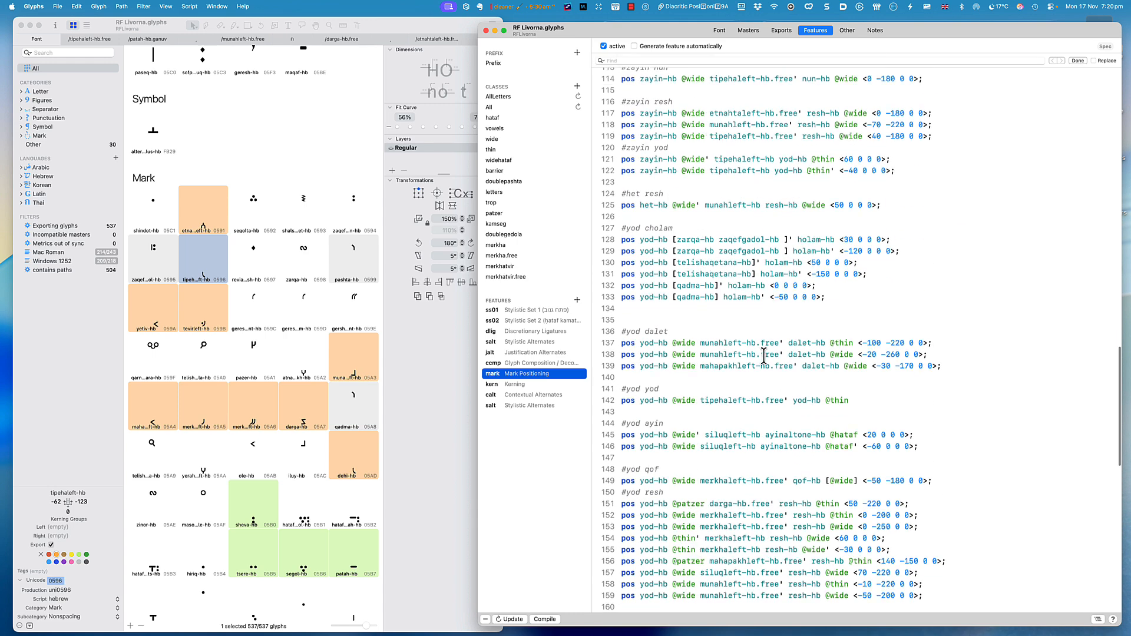
# Step: Complete the #yod yod positioning rule with the offsets <-10 -160 0 0>; and export the font
pyautogui.click(864, 312)
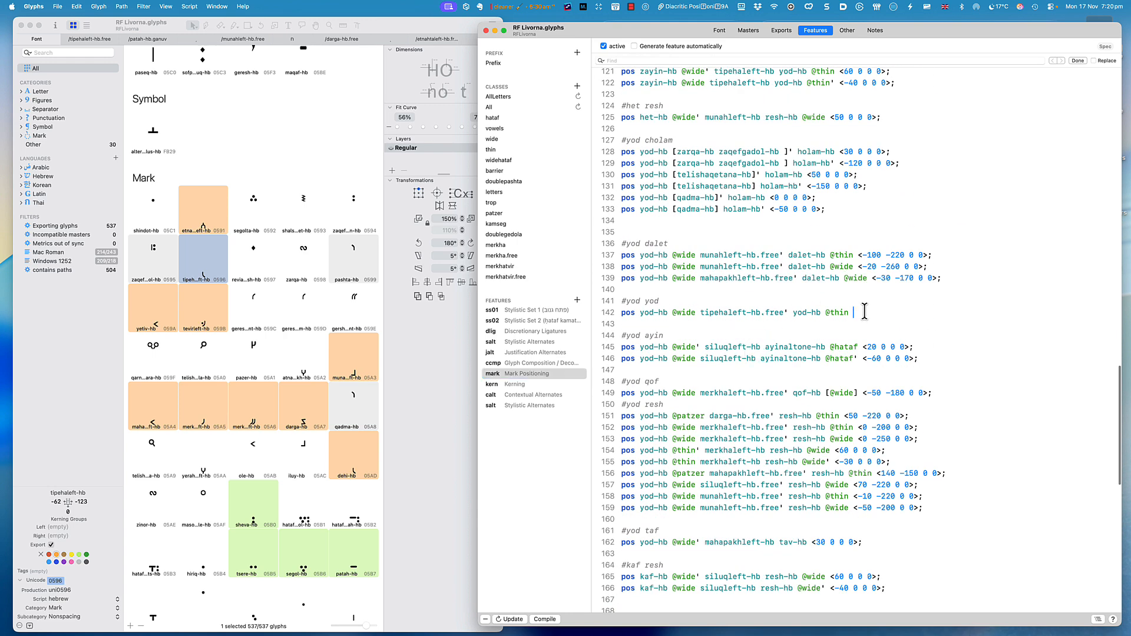
pyautogui.write('<-10')
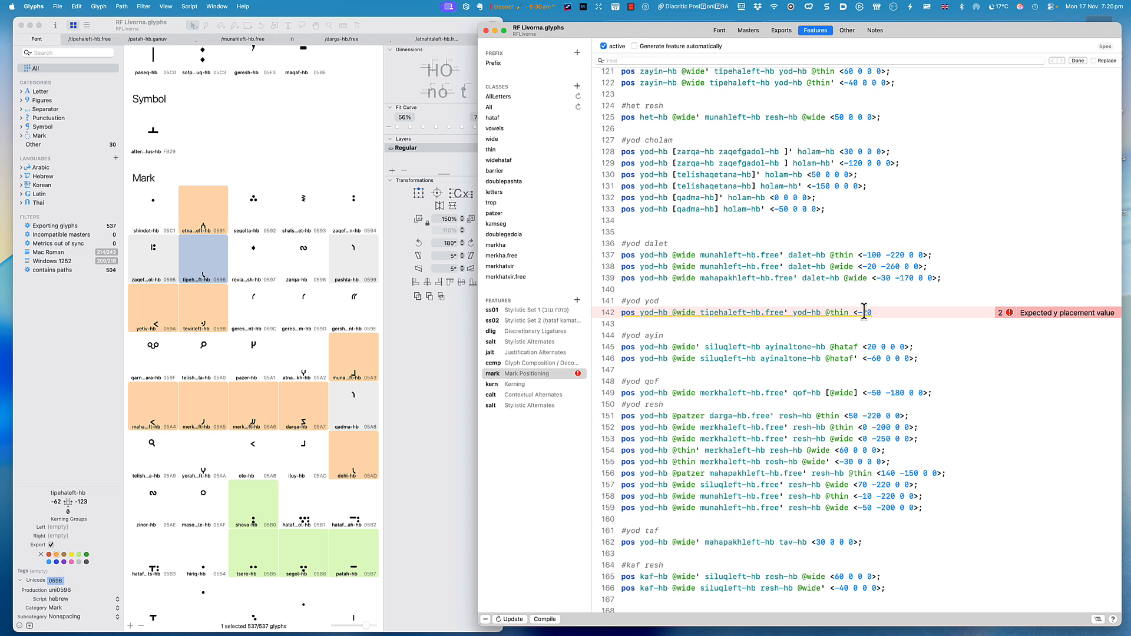
pyautogui.write('-')
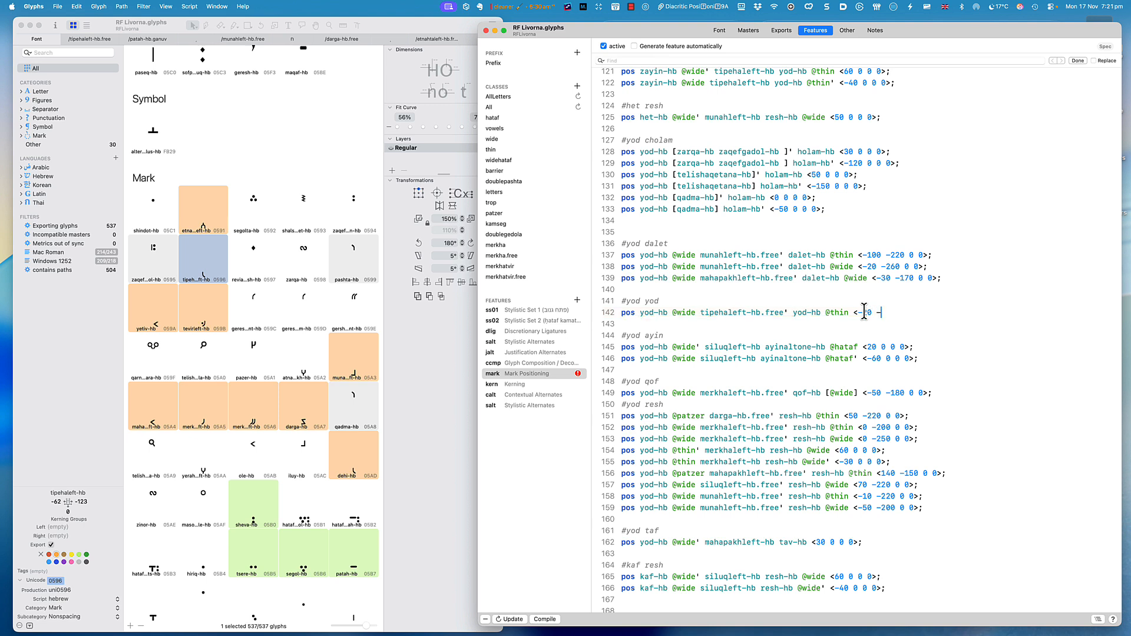
pyautogui.write('160 0 0>;')
pyautogui.press('super+e')
pyautogui.press('Return')
# Step: Switch to InDesign, deselect the phrase מן־היין in verse 21 and examine its tipeha placement at several magnifications
pyautogui.press('super+Tab')
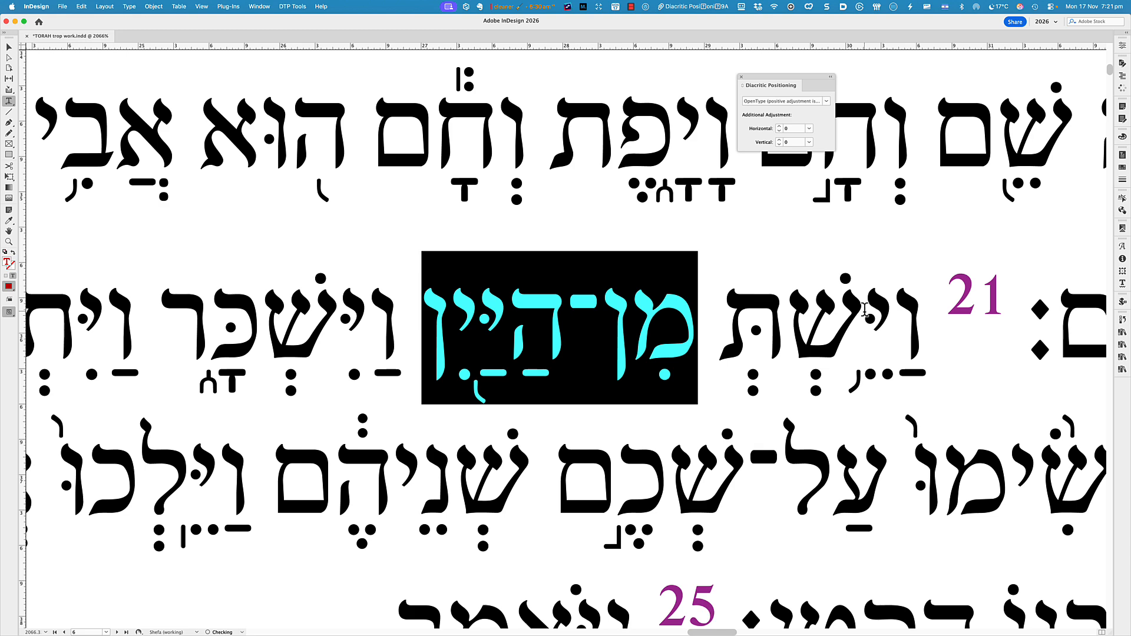
pyautogui.click(558, 330)
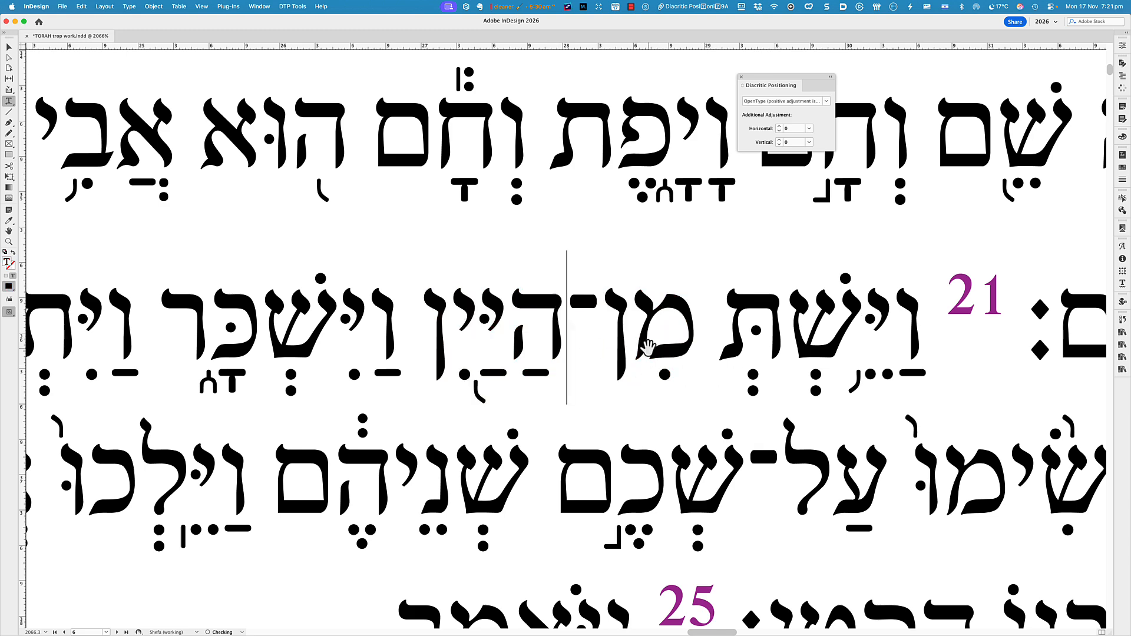
pyautogui.press('super+minus')
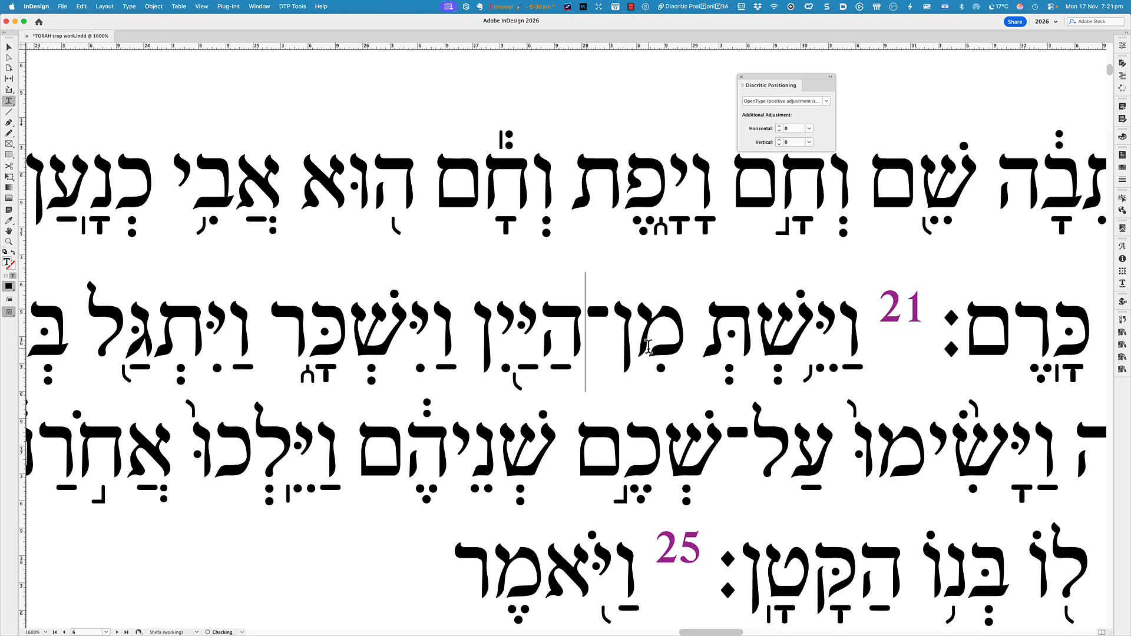
pyautogui.scroll(-1, 648, 348)
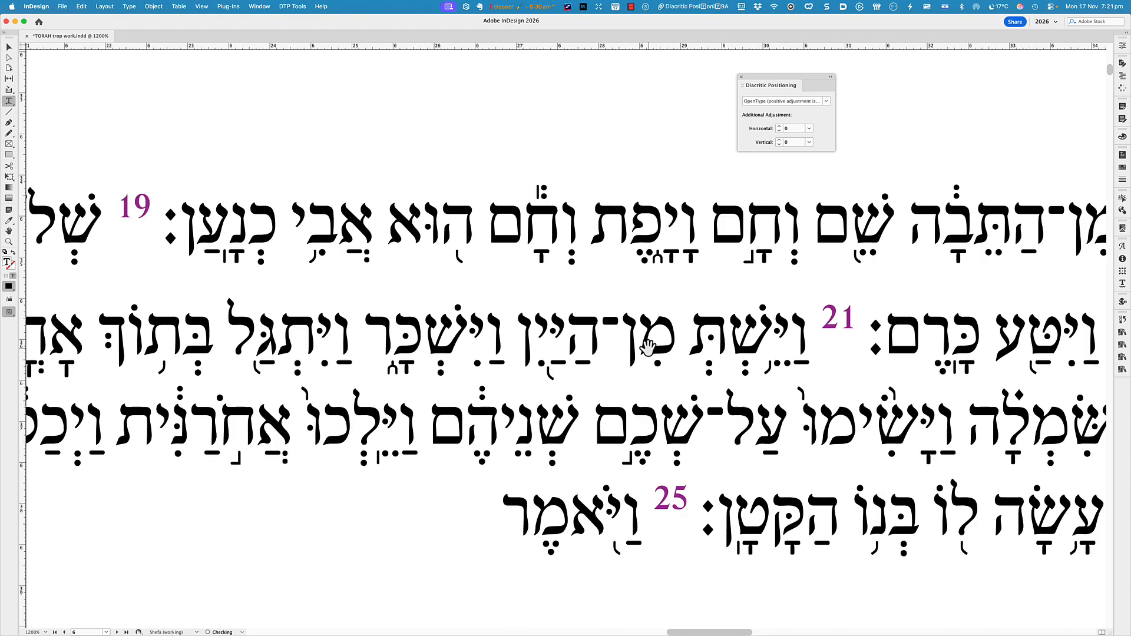
pyautogui.scroll(-1, 648, 347)
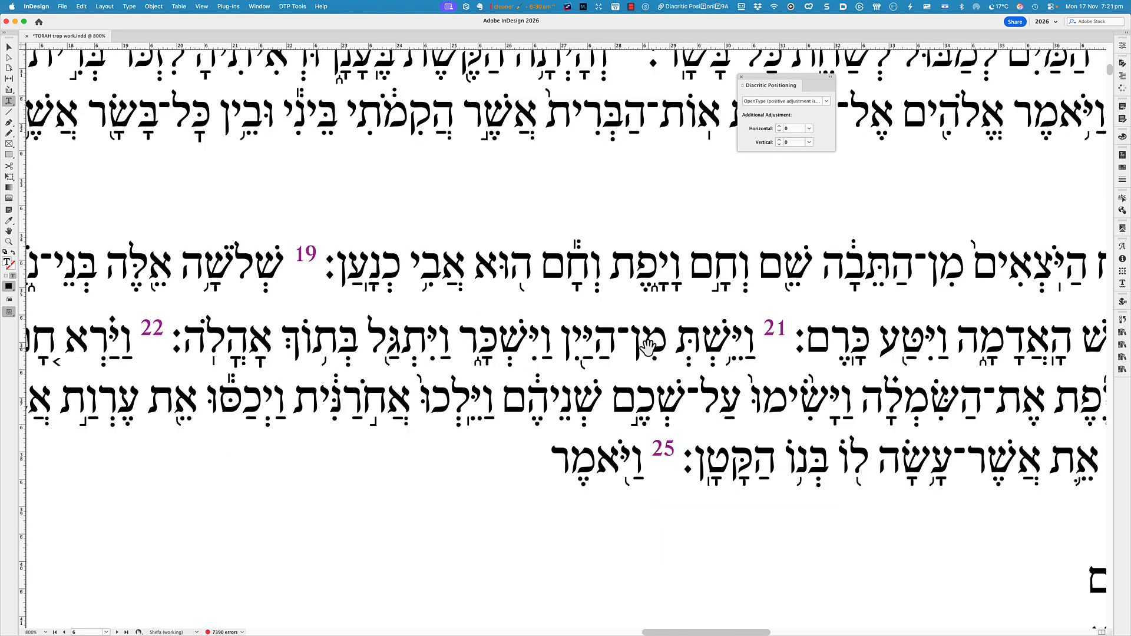
pyautogui.scroll(1, 668, 353)
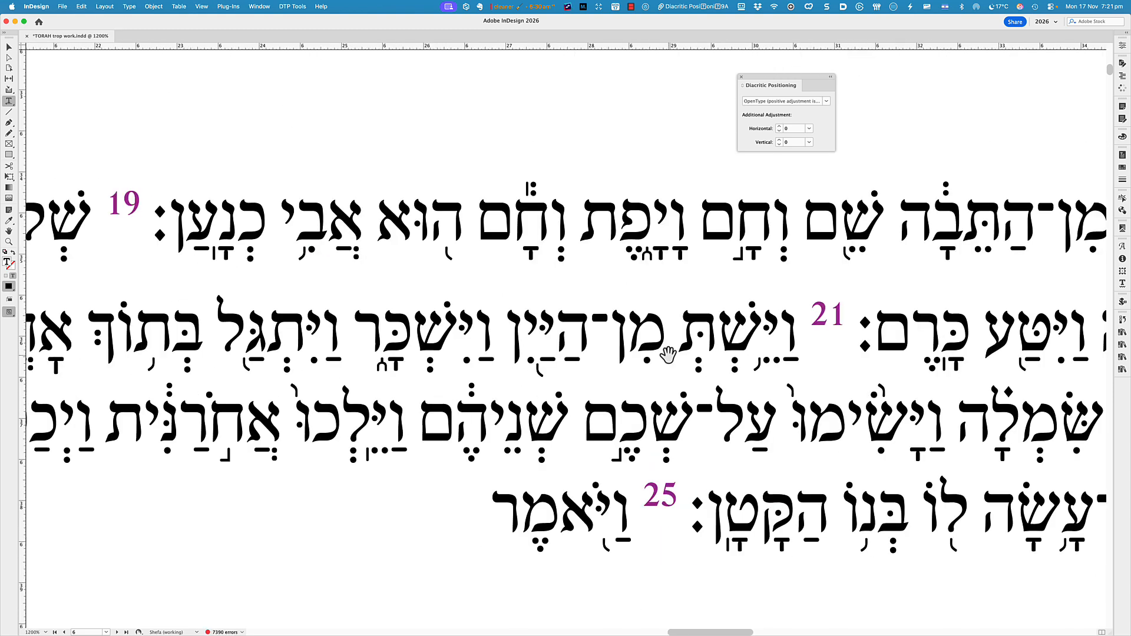
pyautogui.scroll(1, 667, 354)
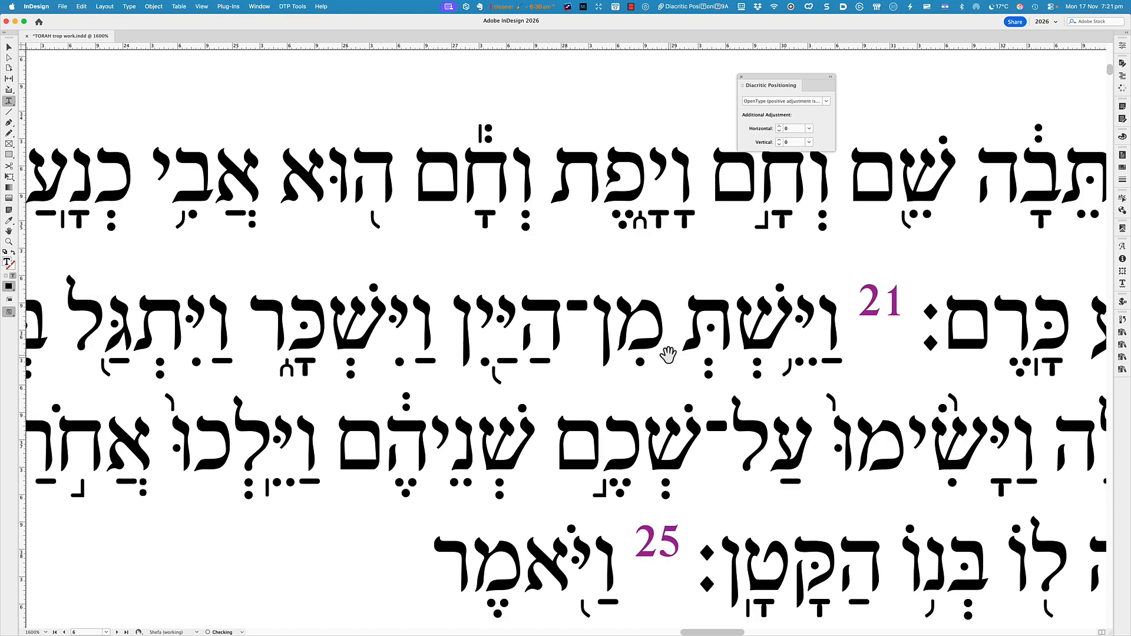